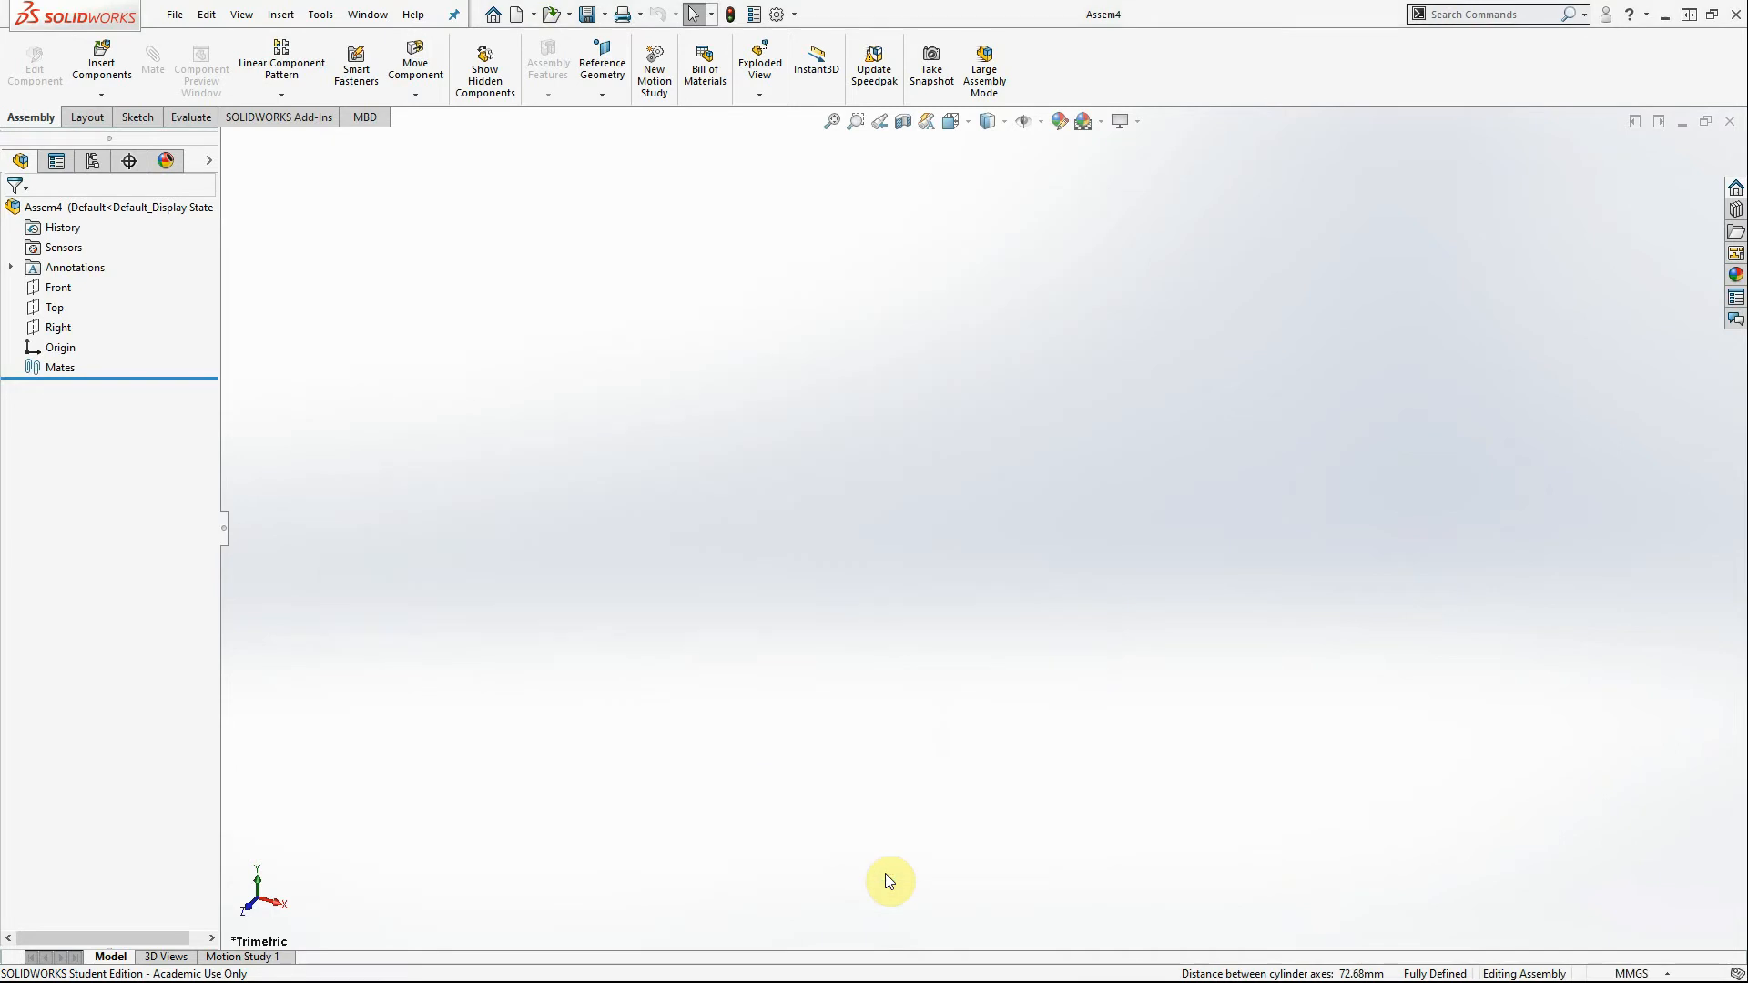
# Show the assembly origin and insert the Bracket part with its own origin placed on it
pyautogui.click(1043, 121)
pyautogui.click(1027, 225)
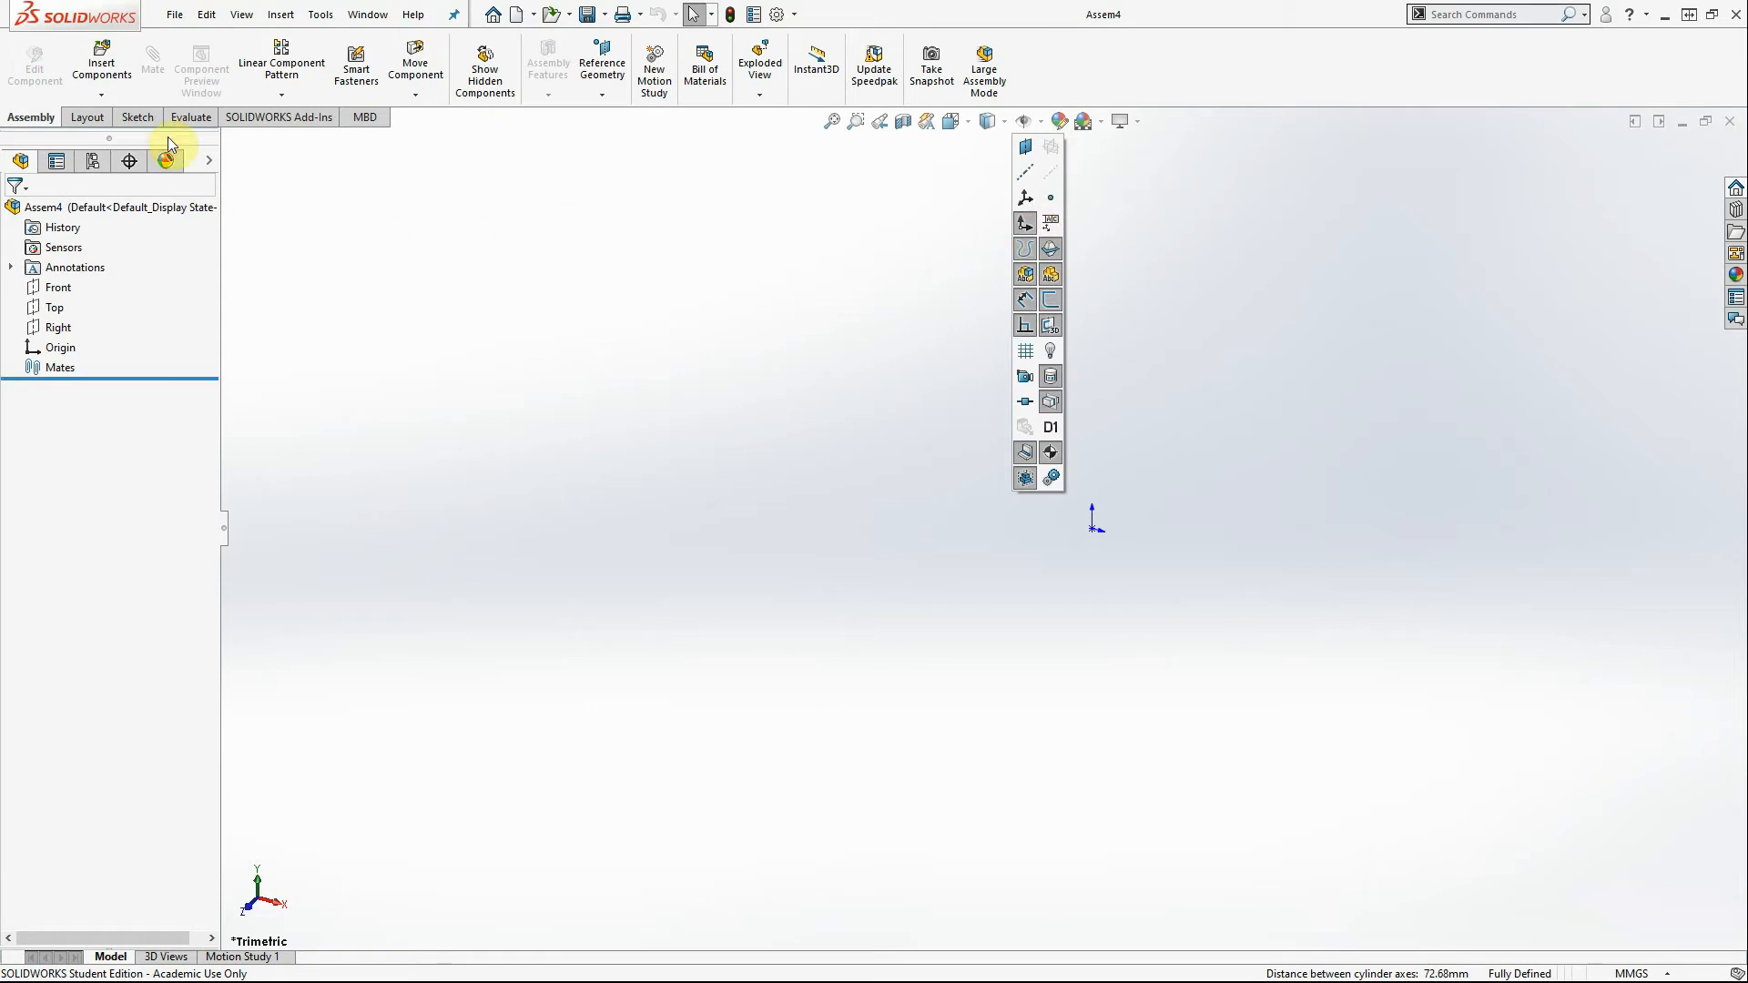
pyautogui.click(104, 68)
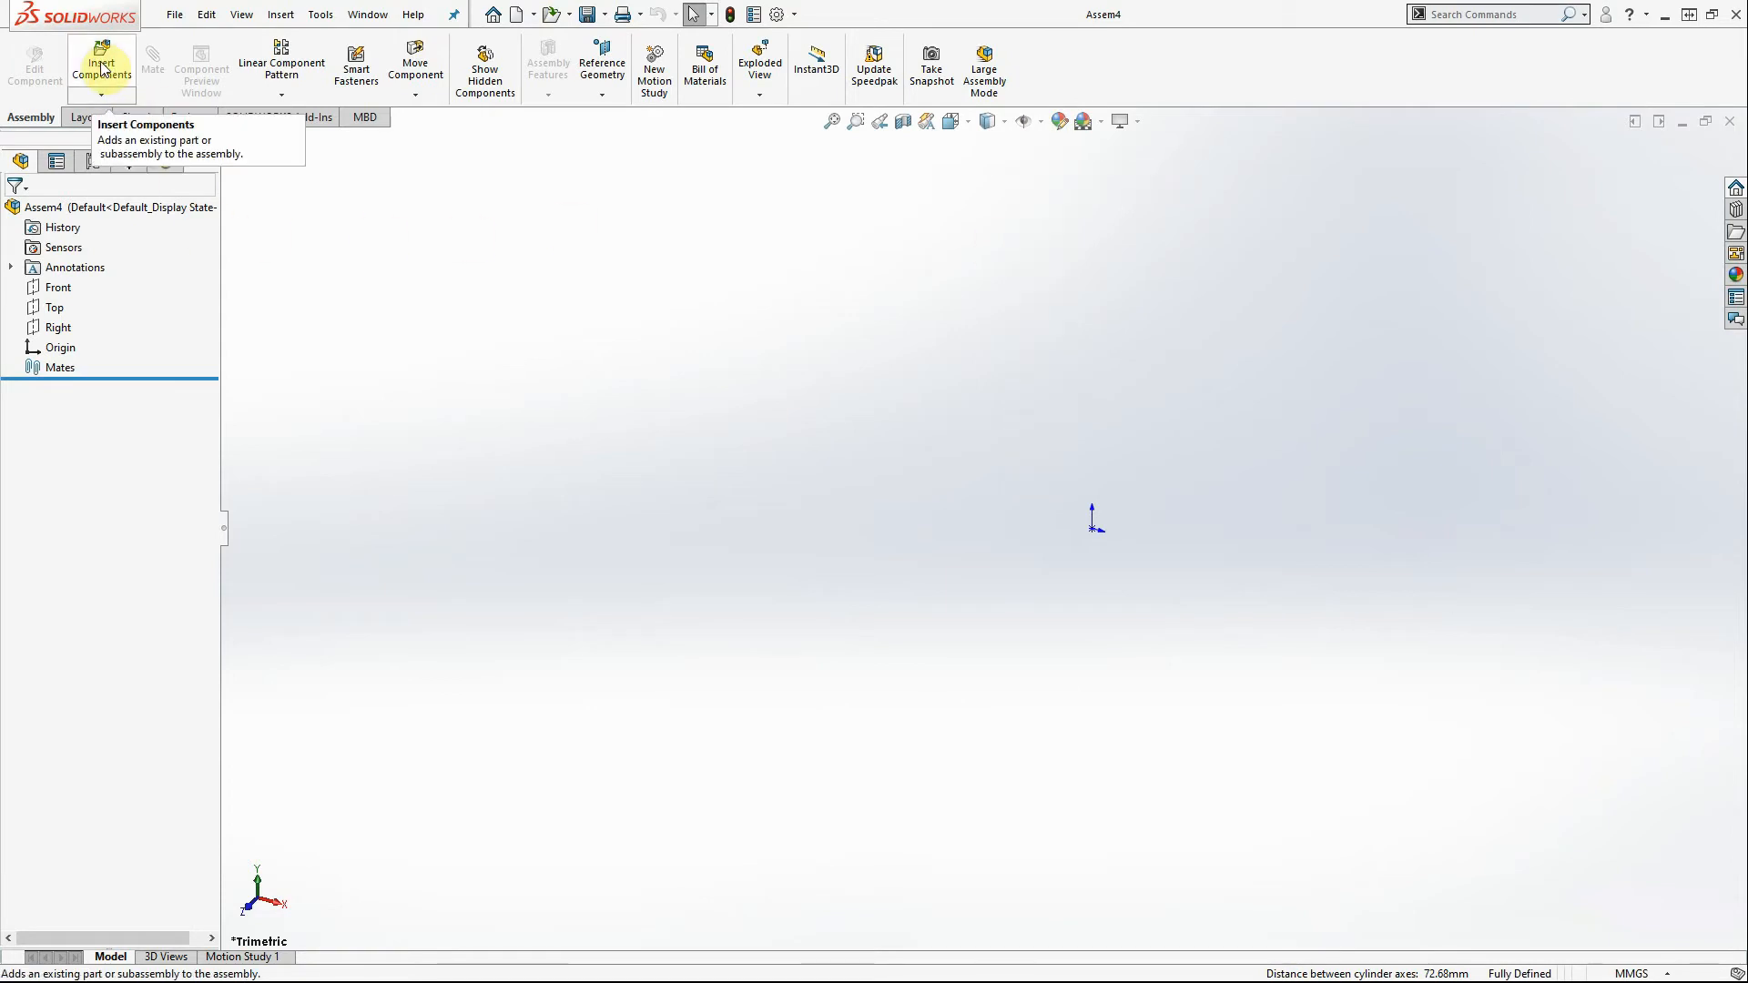
pyautogui.click(103, 69)
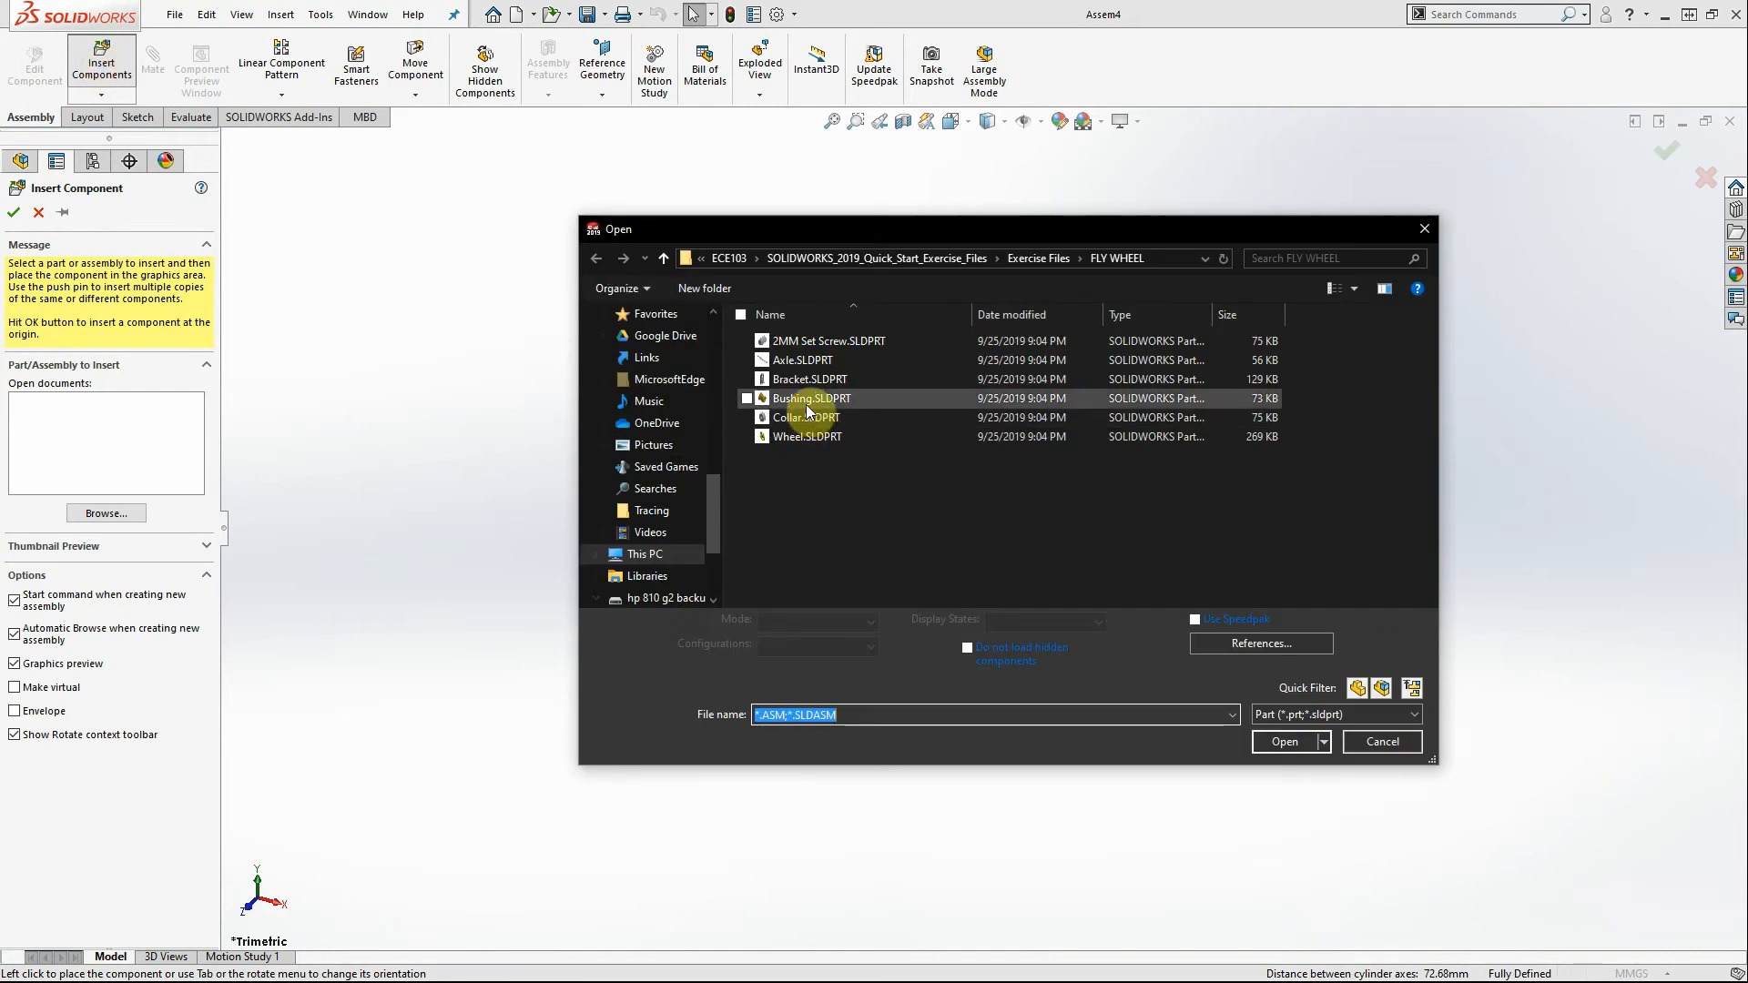
pyautogui.click(802, 380)
pyautogui.click(1293, 736)
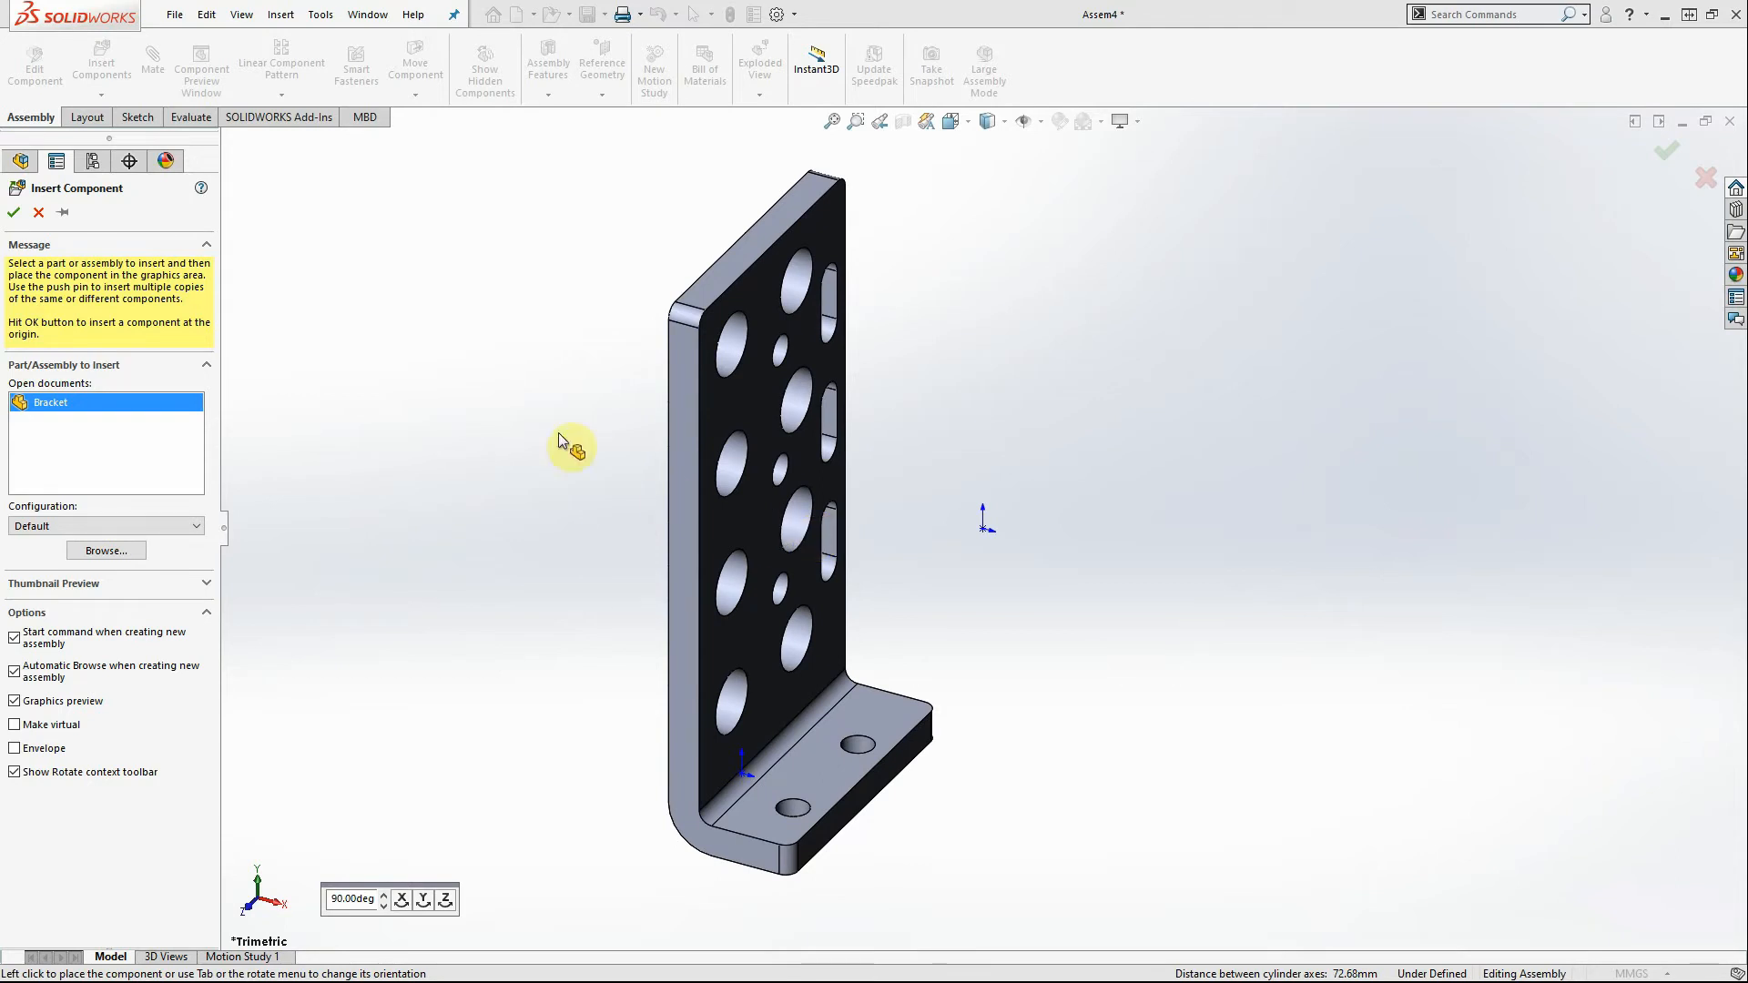
pyautogui.click(14, 213)
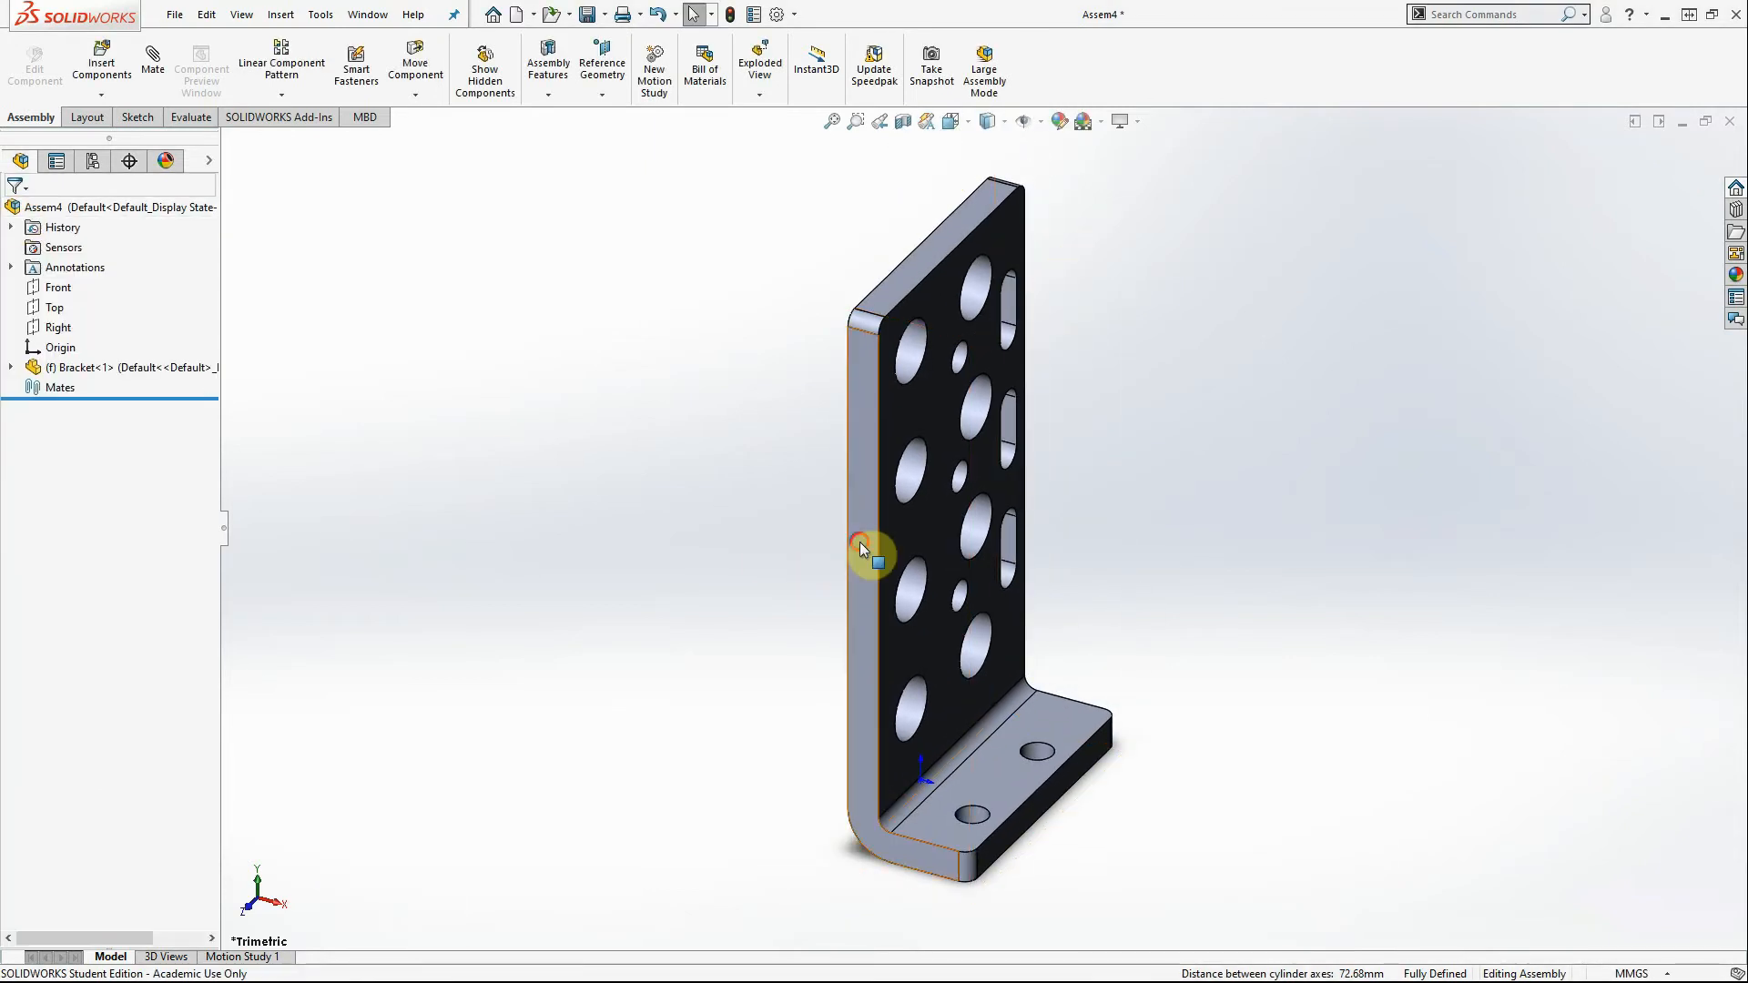
# Try to move the fixed bracket by pulling on its side and front faces
pyautogui.click(861, 546)
pyautogui.moveTo(860, 543); pyautogui.dragTo(521, 528)
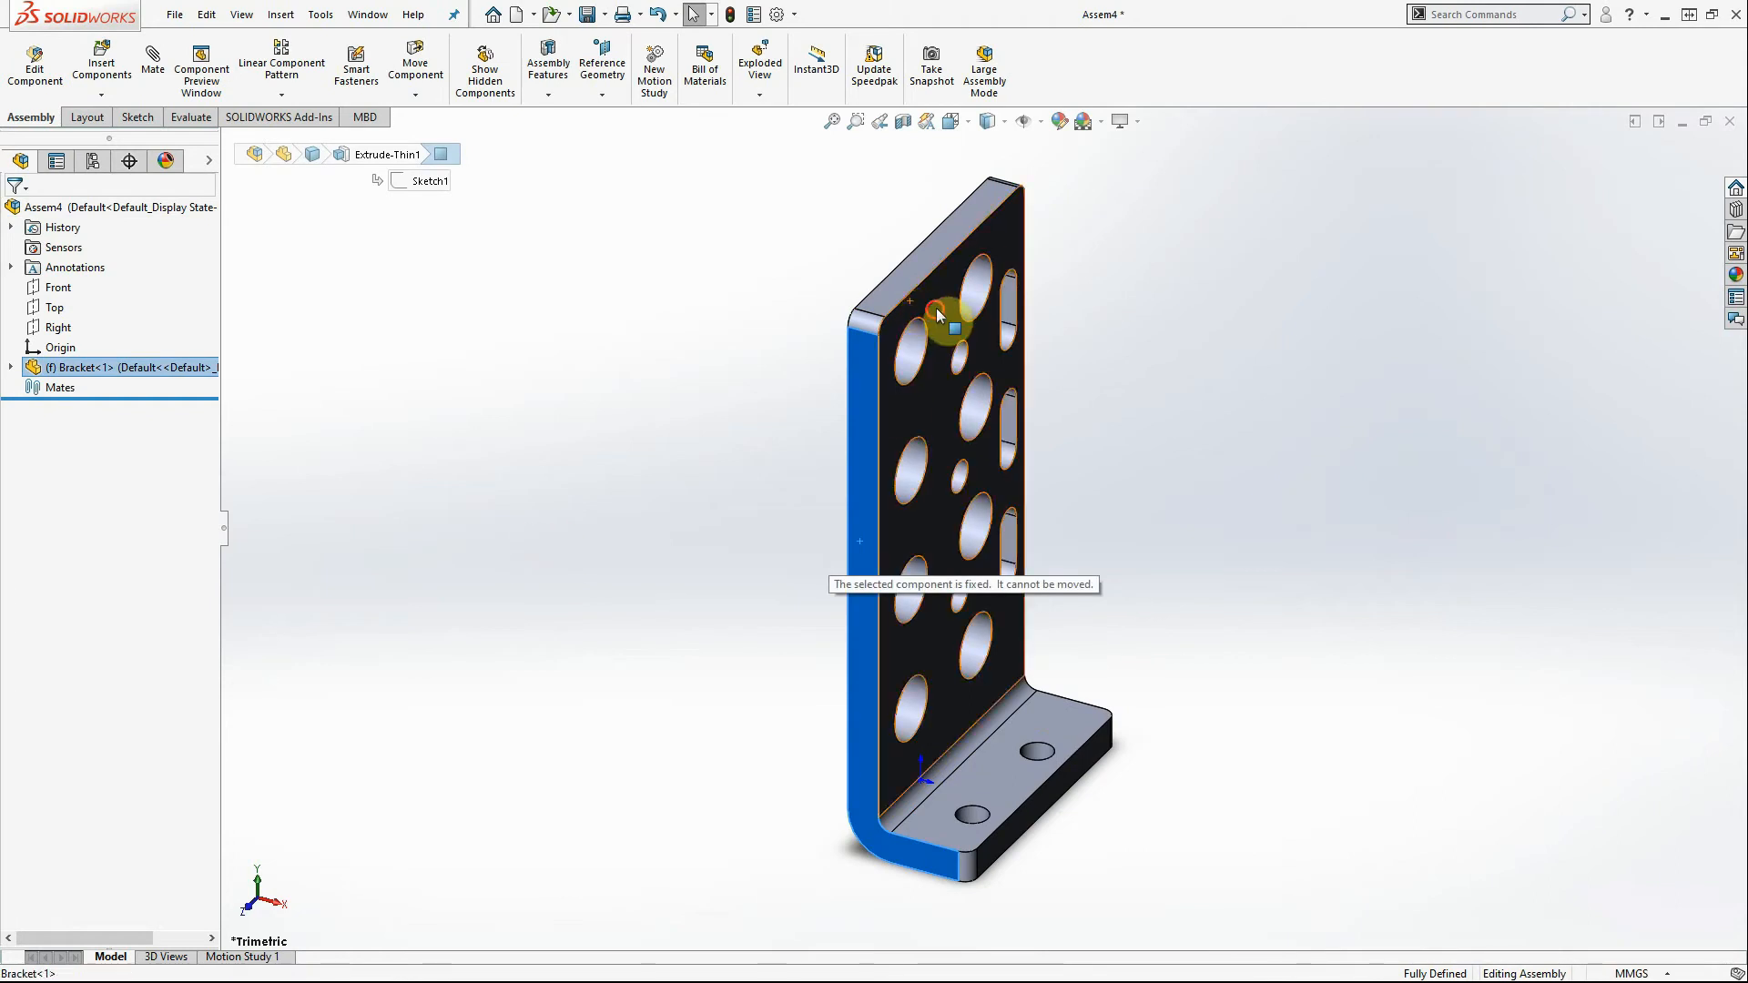
pyautogui.moveTo(935, 310); pyautogui.dragTo(950, 89)
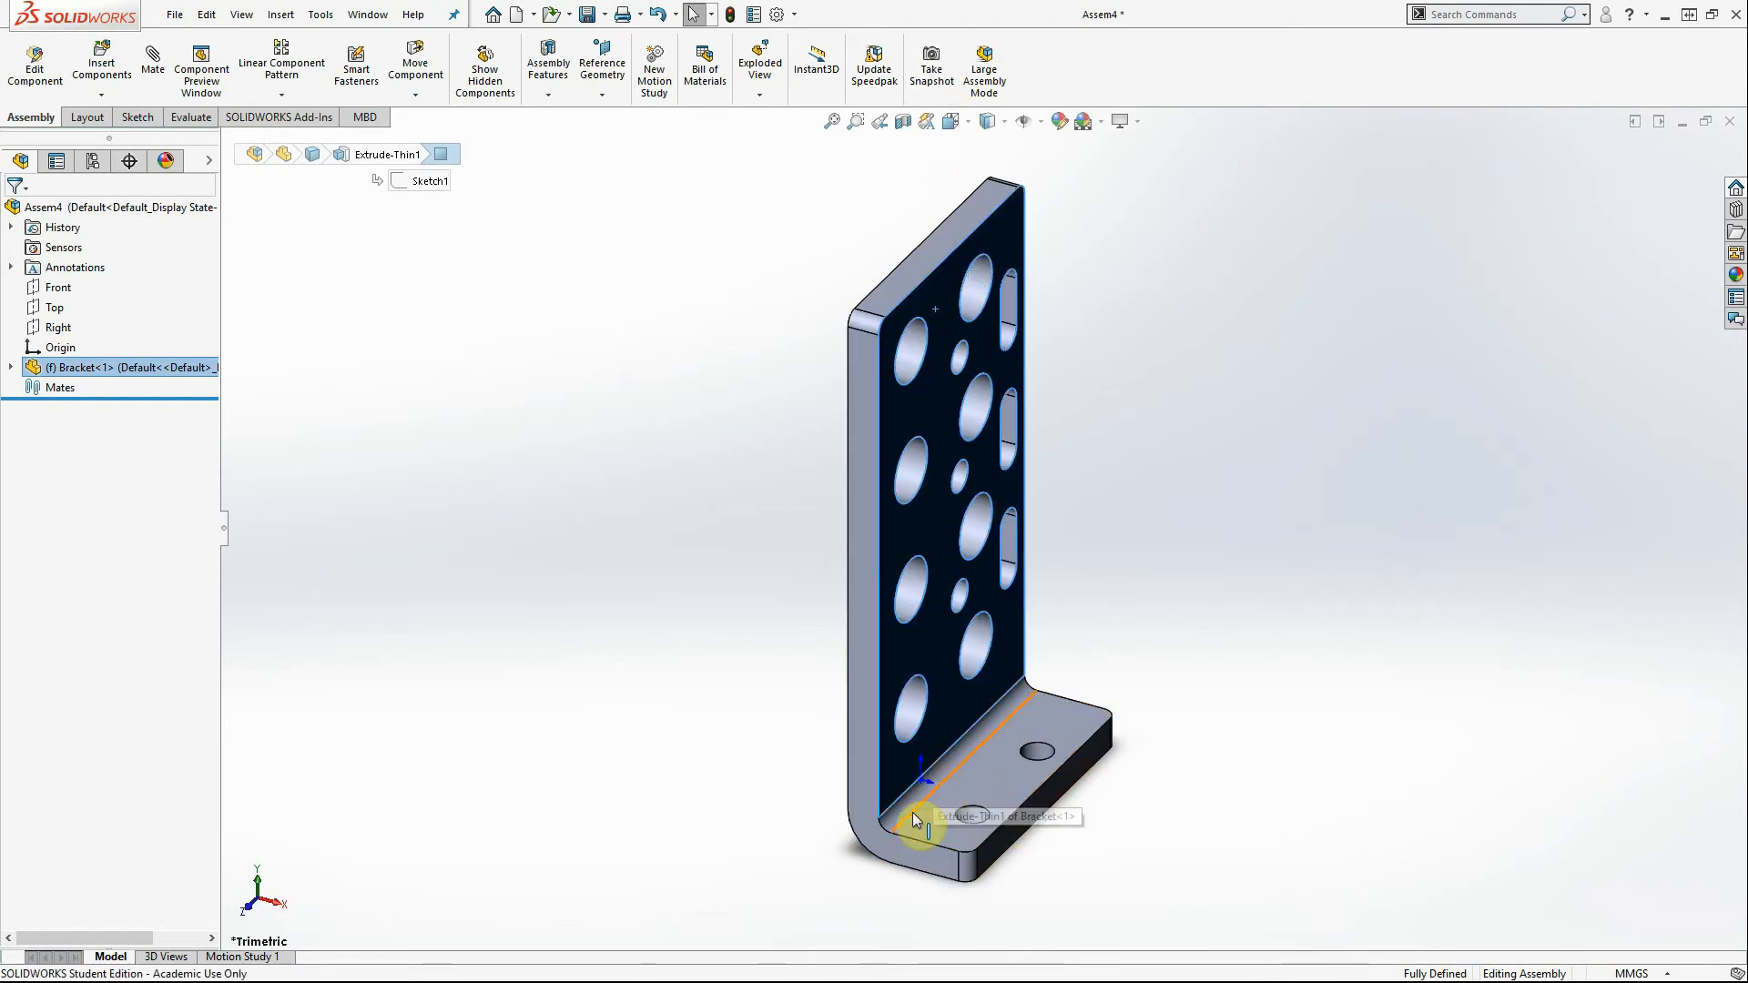
pyautogui.moveTo(1001, 676)
pyautogui.mouseDown()
pyautogui.moveTo(904, 609)
pyautogui.moveTo(815, 642)
pyautogui.mouseUp()
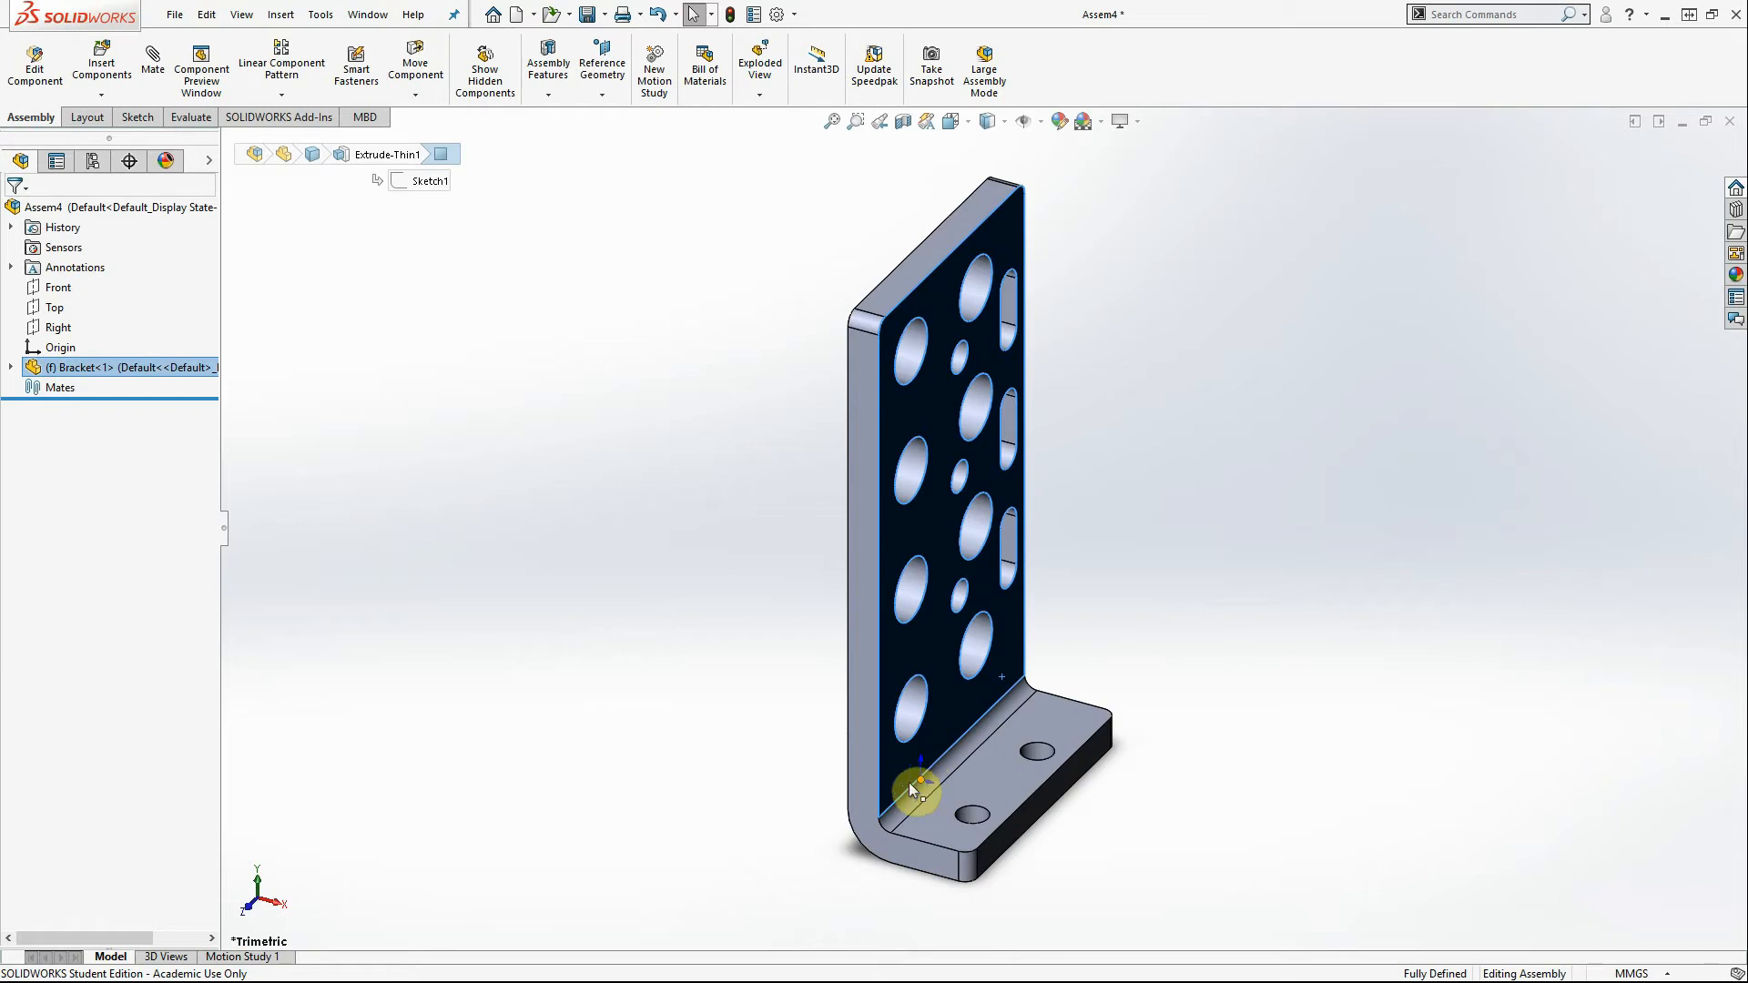
# Float the bracket component and move it away from the assembly origin
pyautogui.rightClick(91, 368)
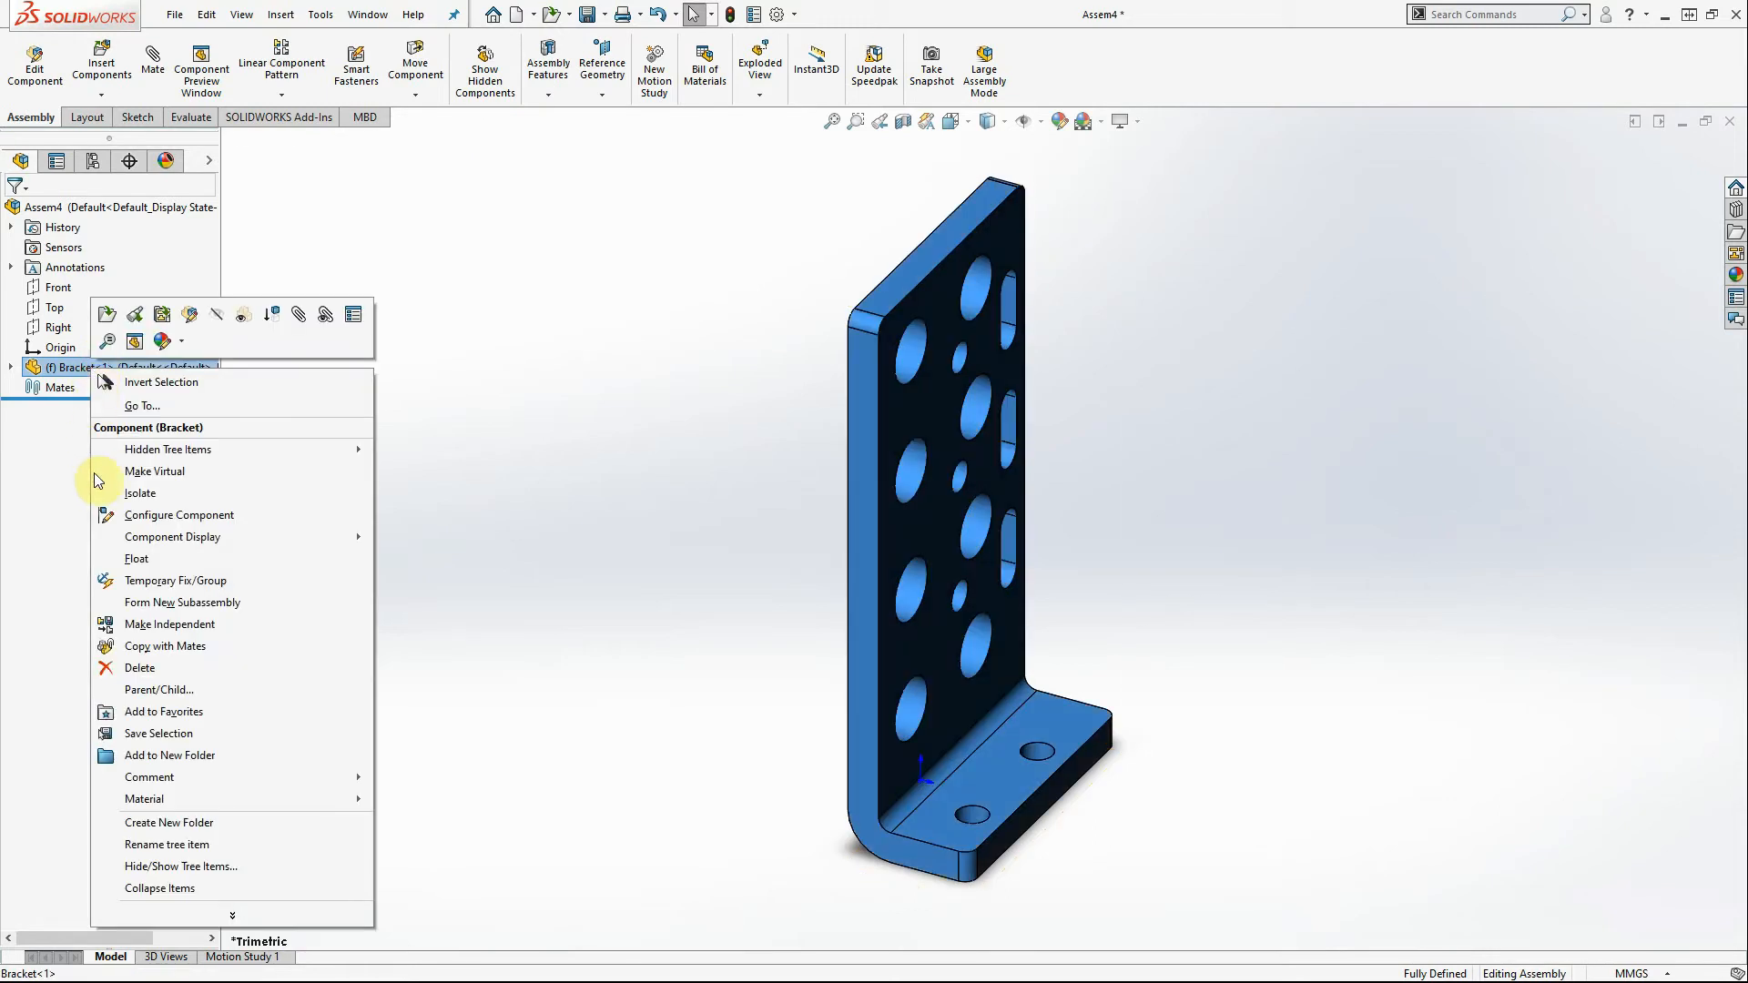
pyautogui.click(127, 558)
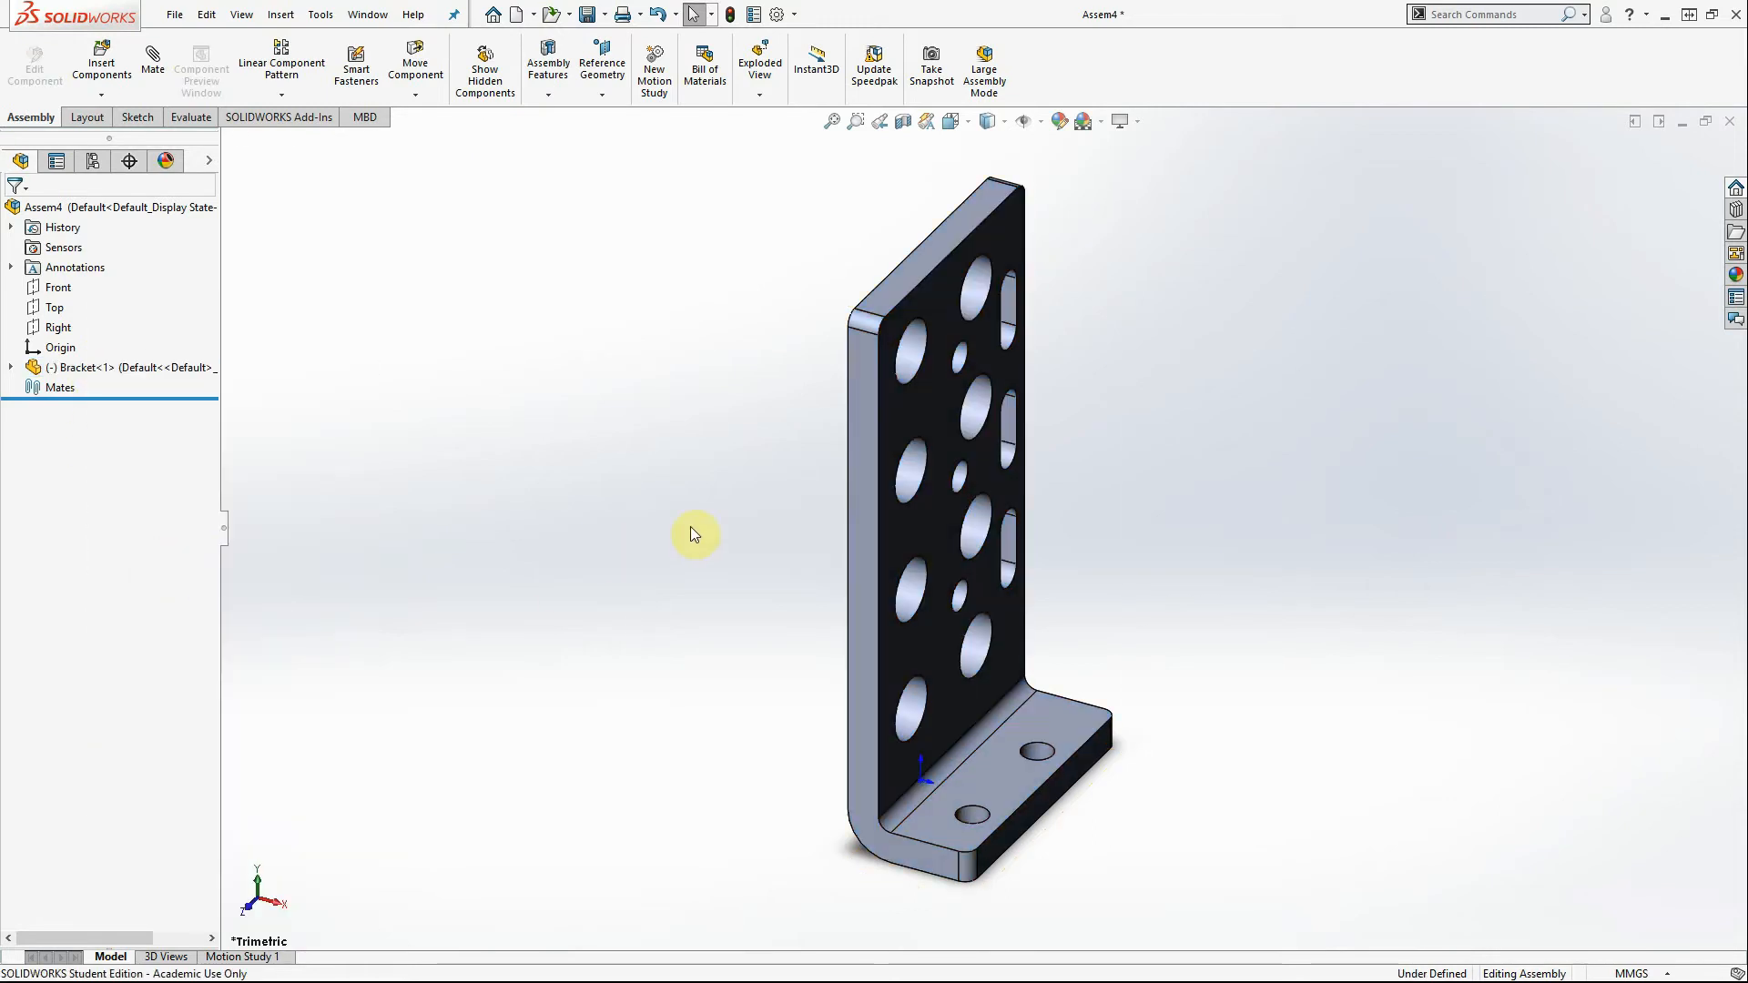
pyautogui.moveTo(917, 554); pyautogui.dragTo(464, 473)
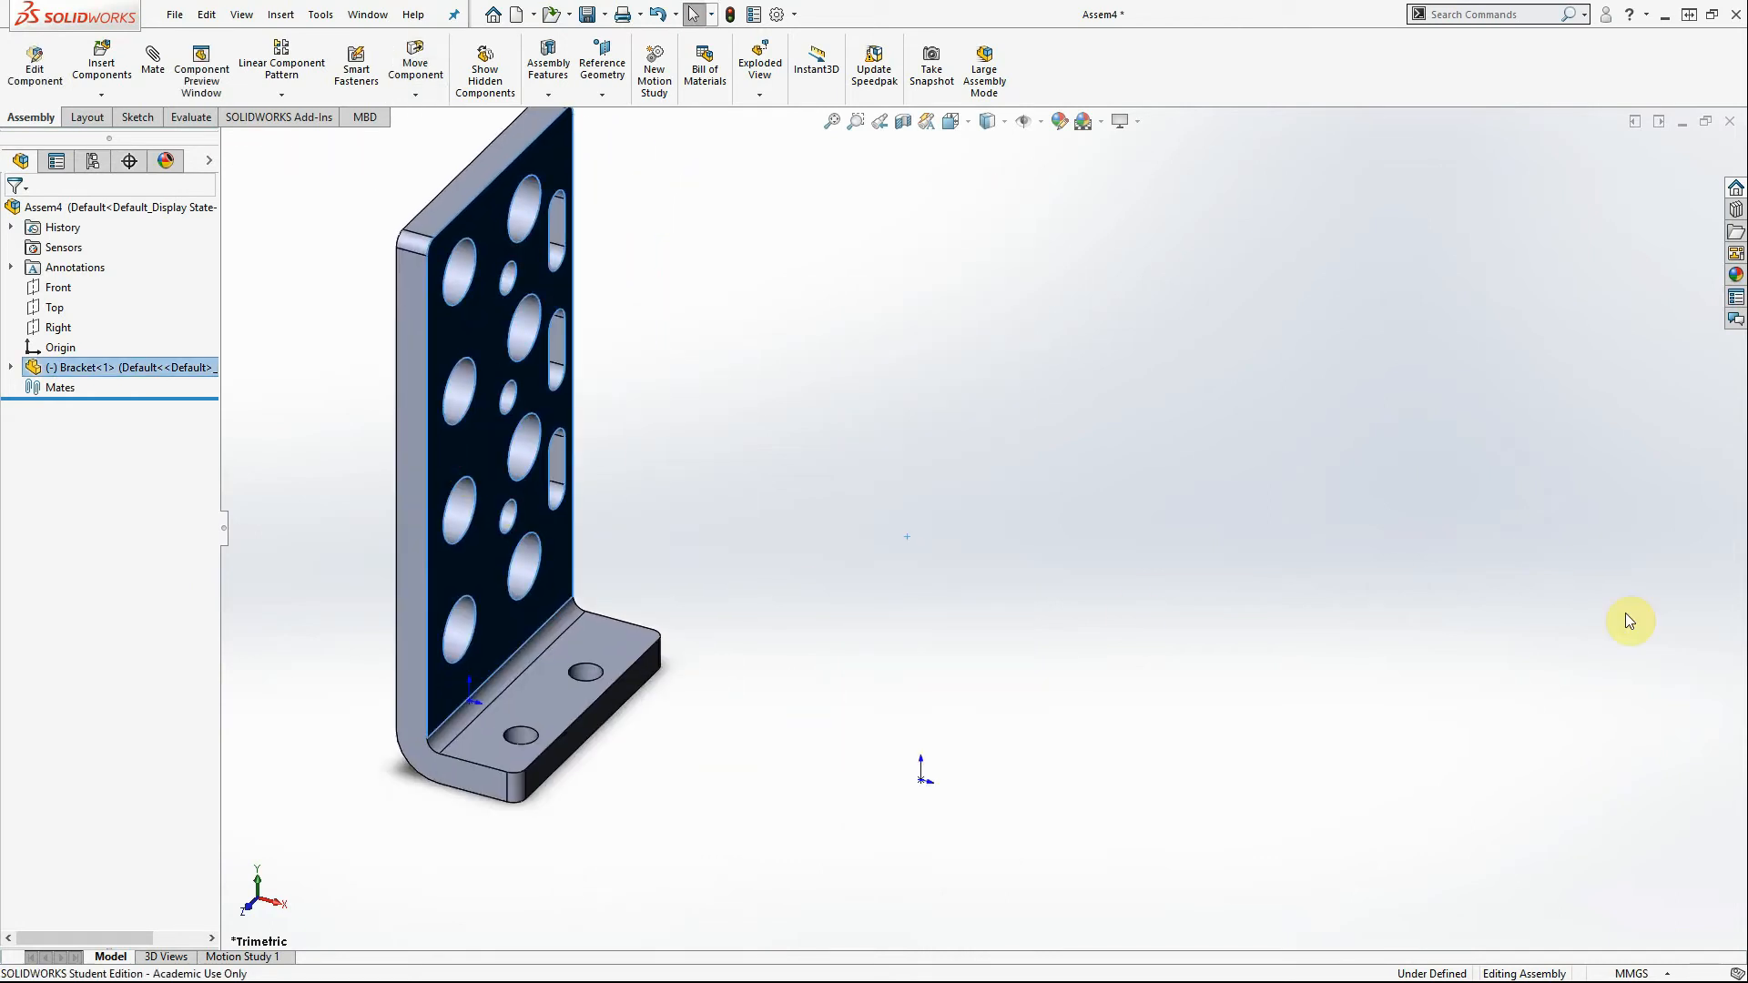
# Undo the bracket's move and fix the component in place
pyautogui.hotkey('ctrl', 'z')
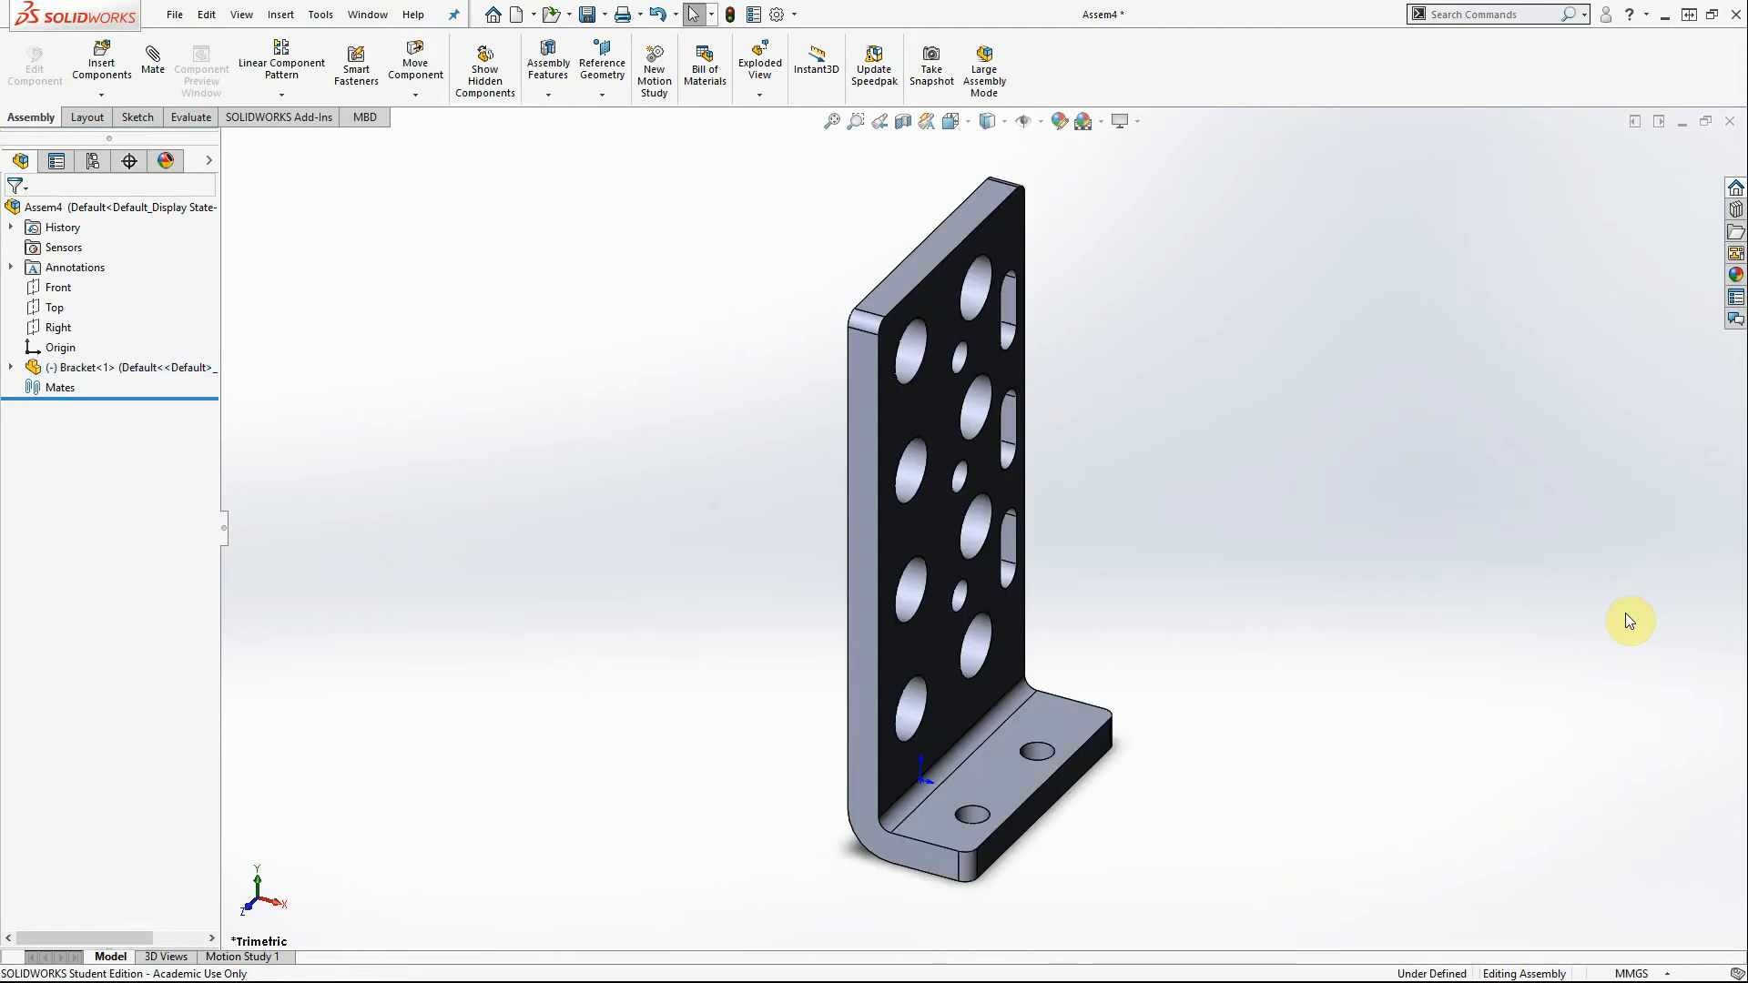
pyautogui.rightClick(75, 367)
pyautogui.click(137, 564)
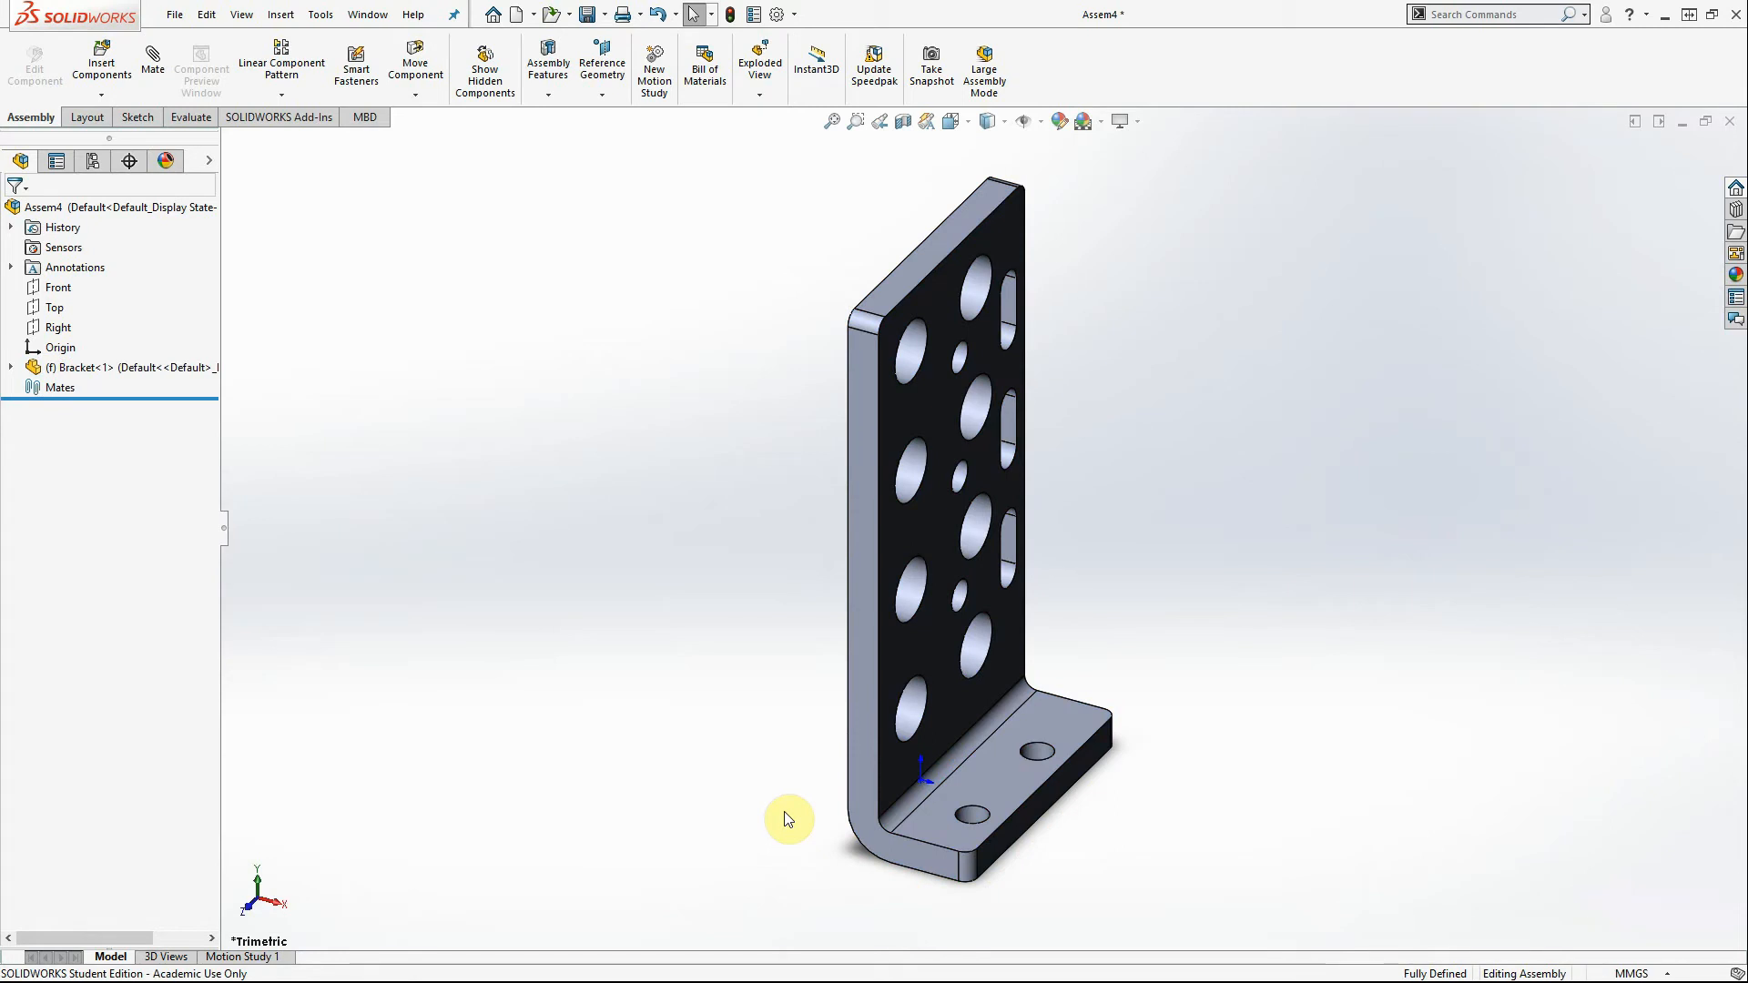
# Insert the Bushing part and place it freely beside the bracket's upper end
pyautogui.click(102, 68)
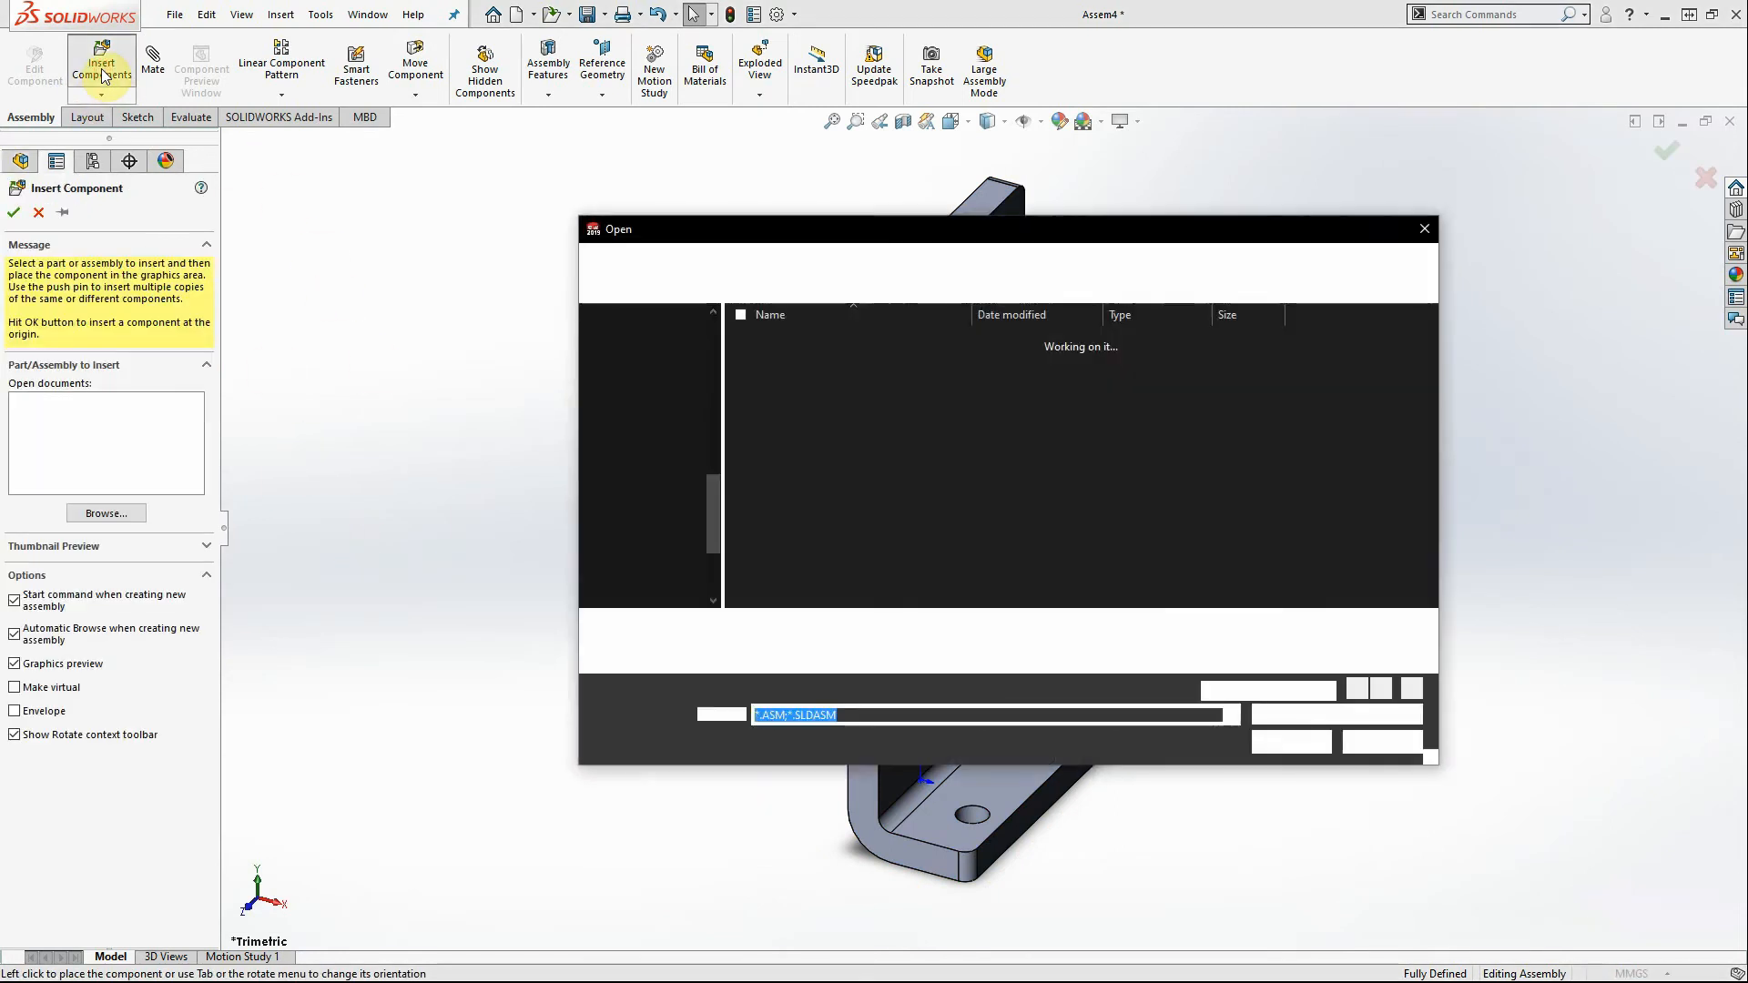
pyautogui.click(816, 402)
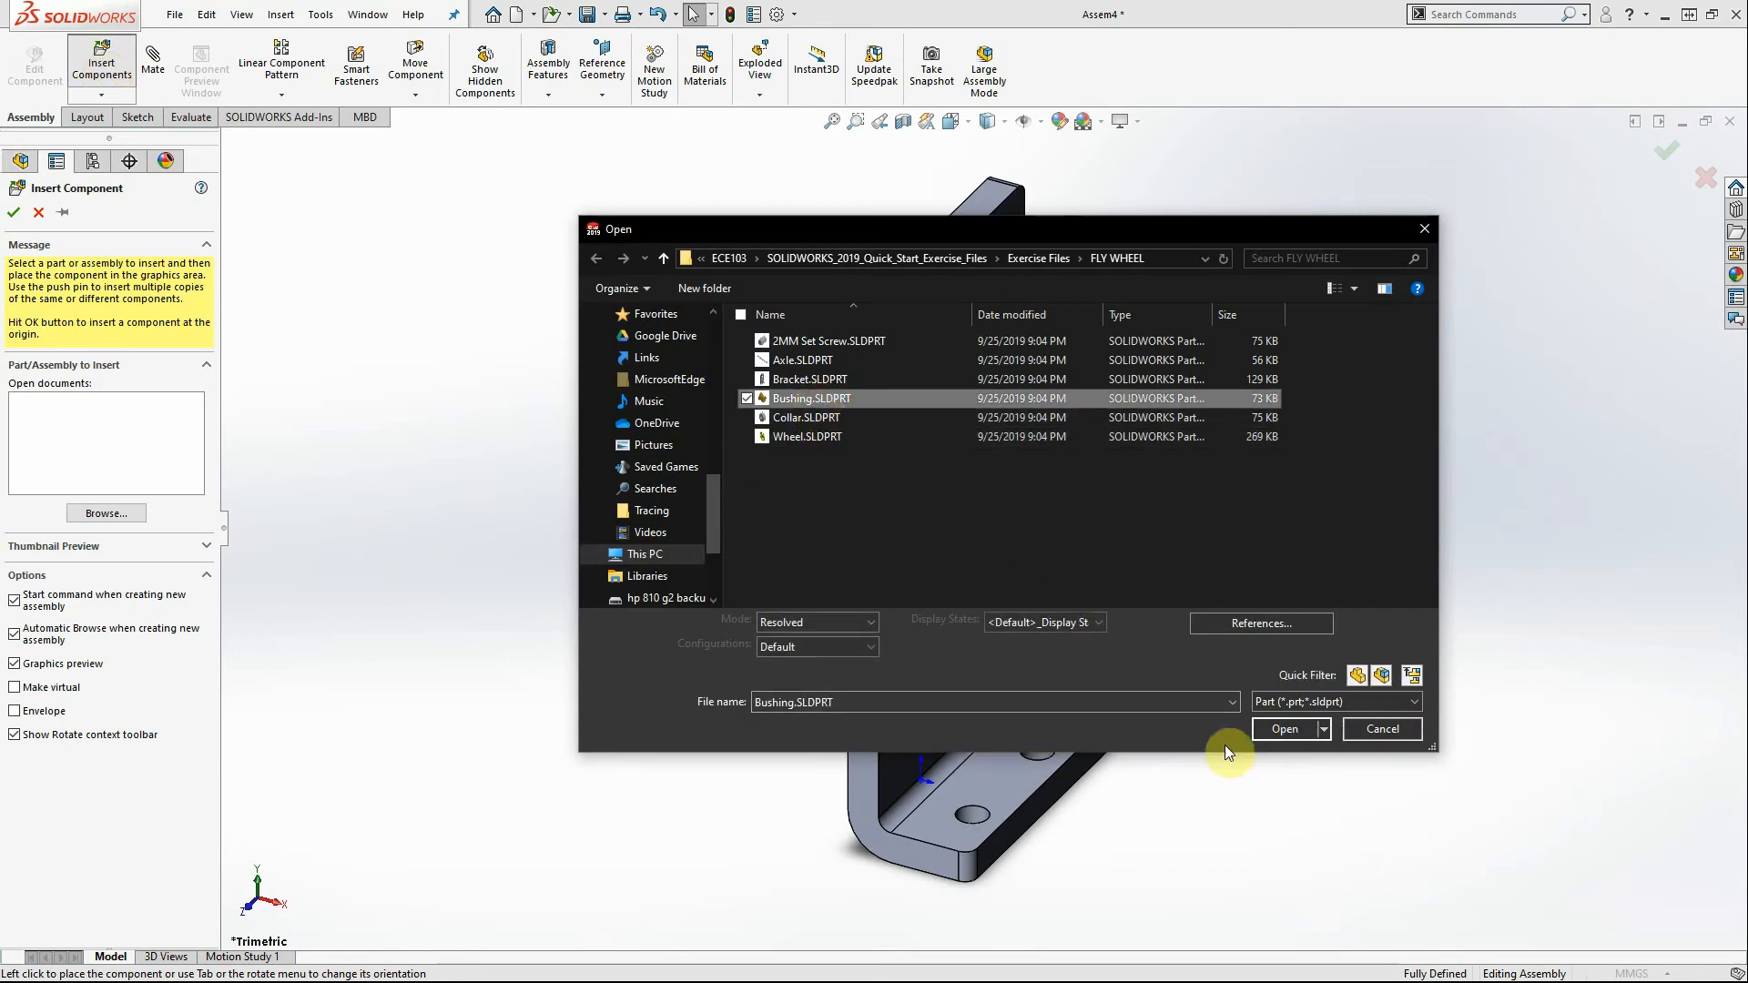
pyautogui.click(1281, 734)
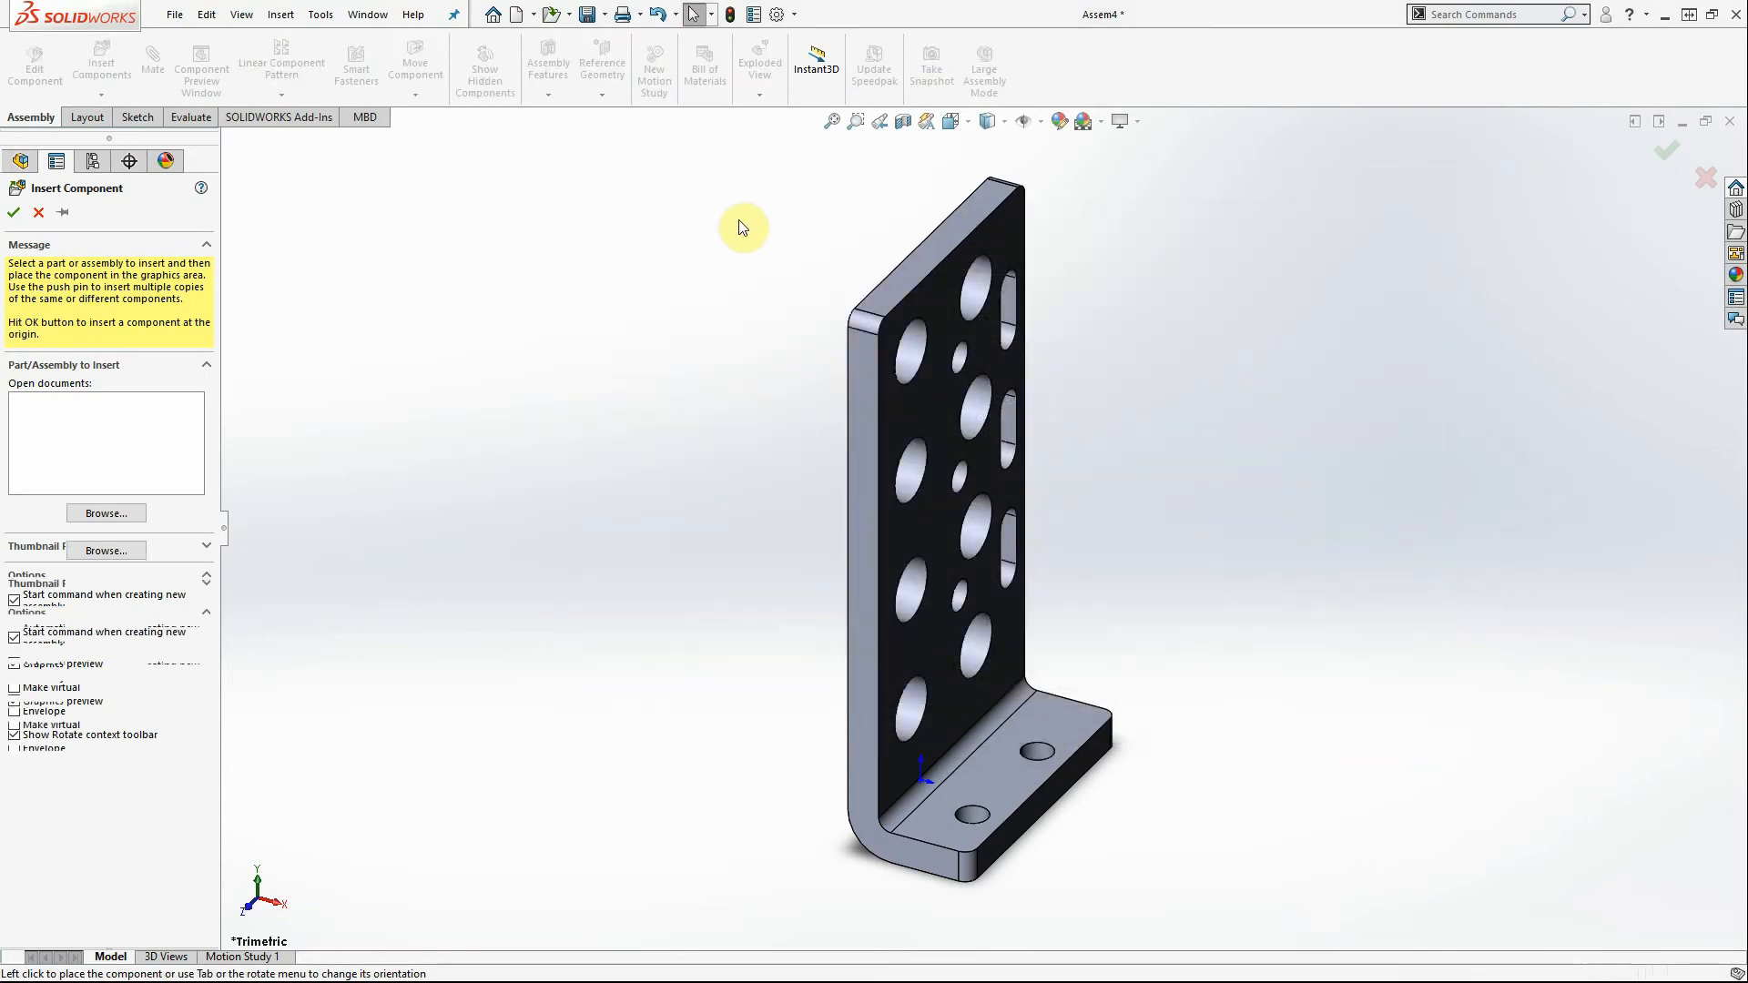
pyautogui.click(767, 213)
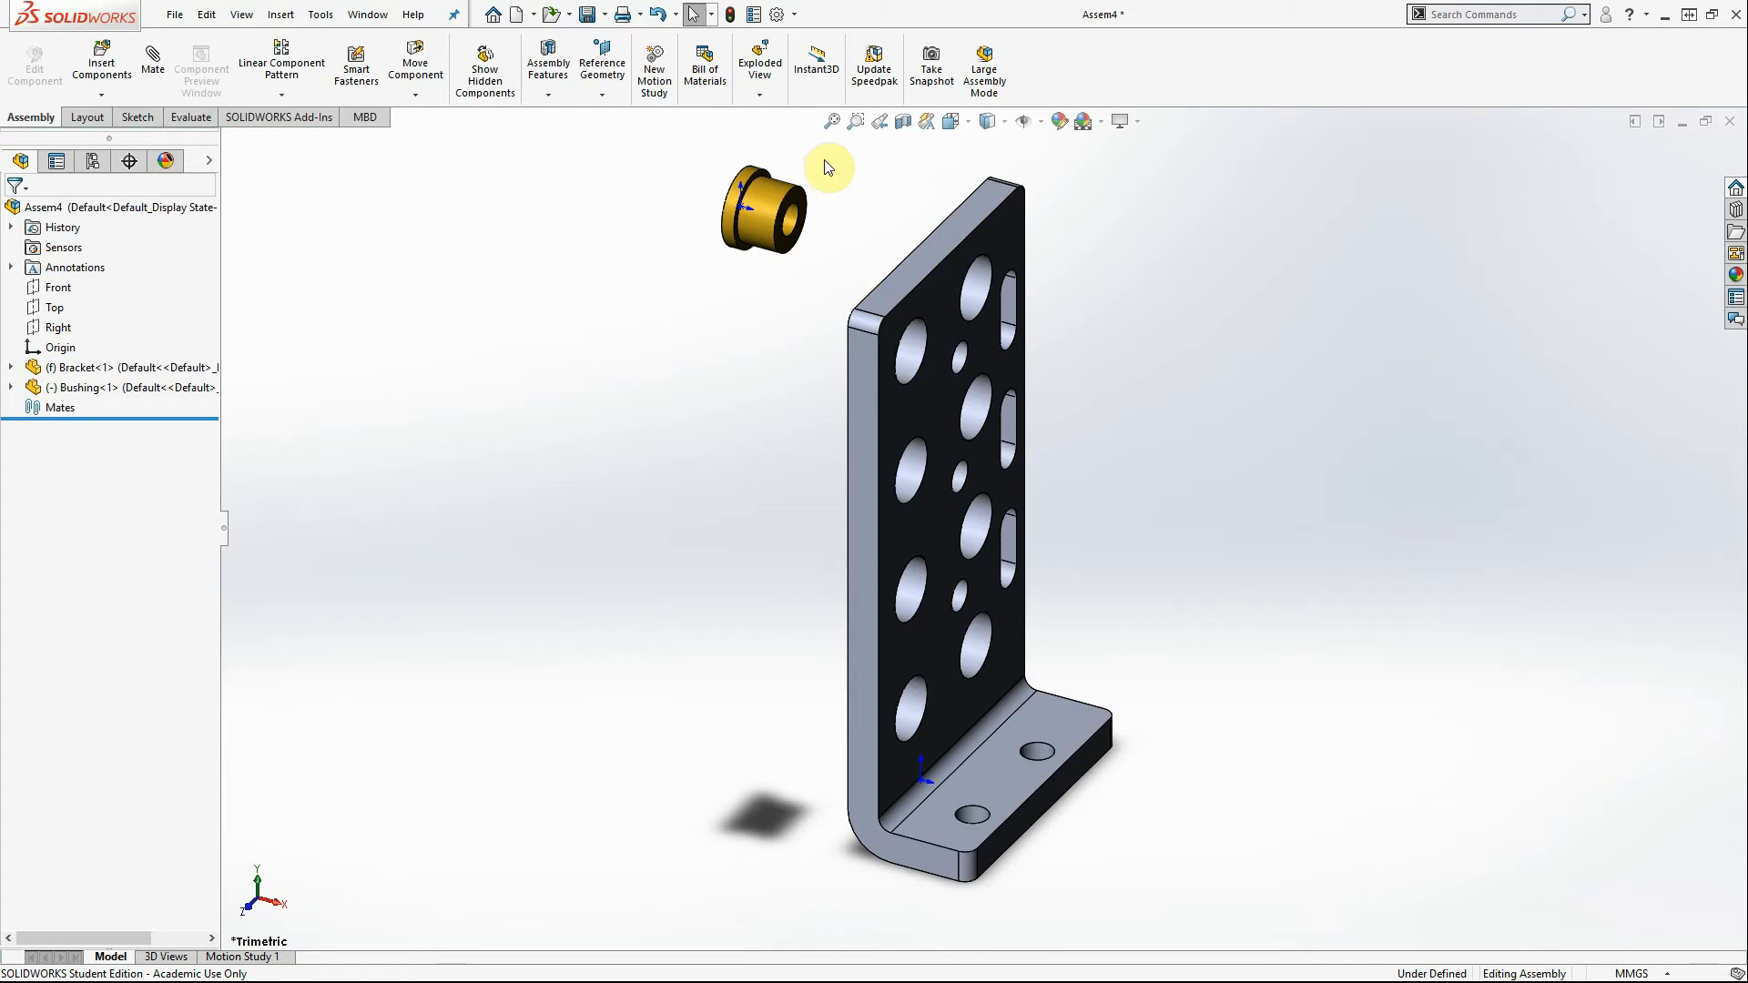
# Add a concentric mate between the bushing's outer cylindrical face and the bracket's uppermost large hole near the slotted edge
pyautogui.click(152, 68)
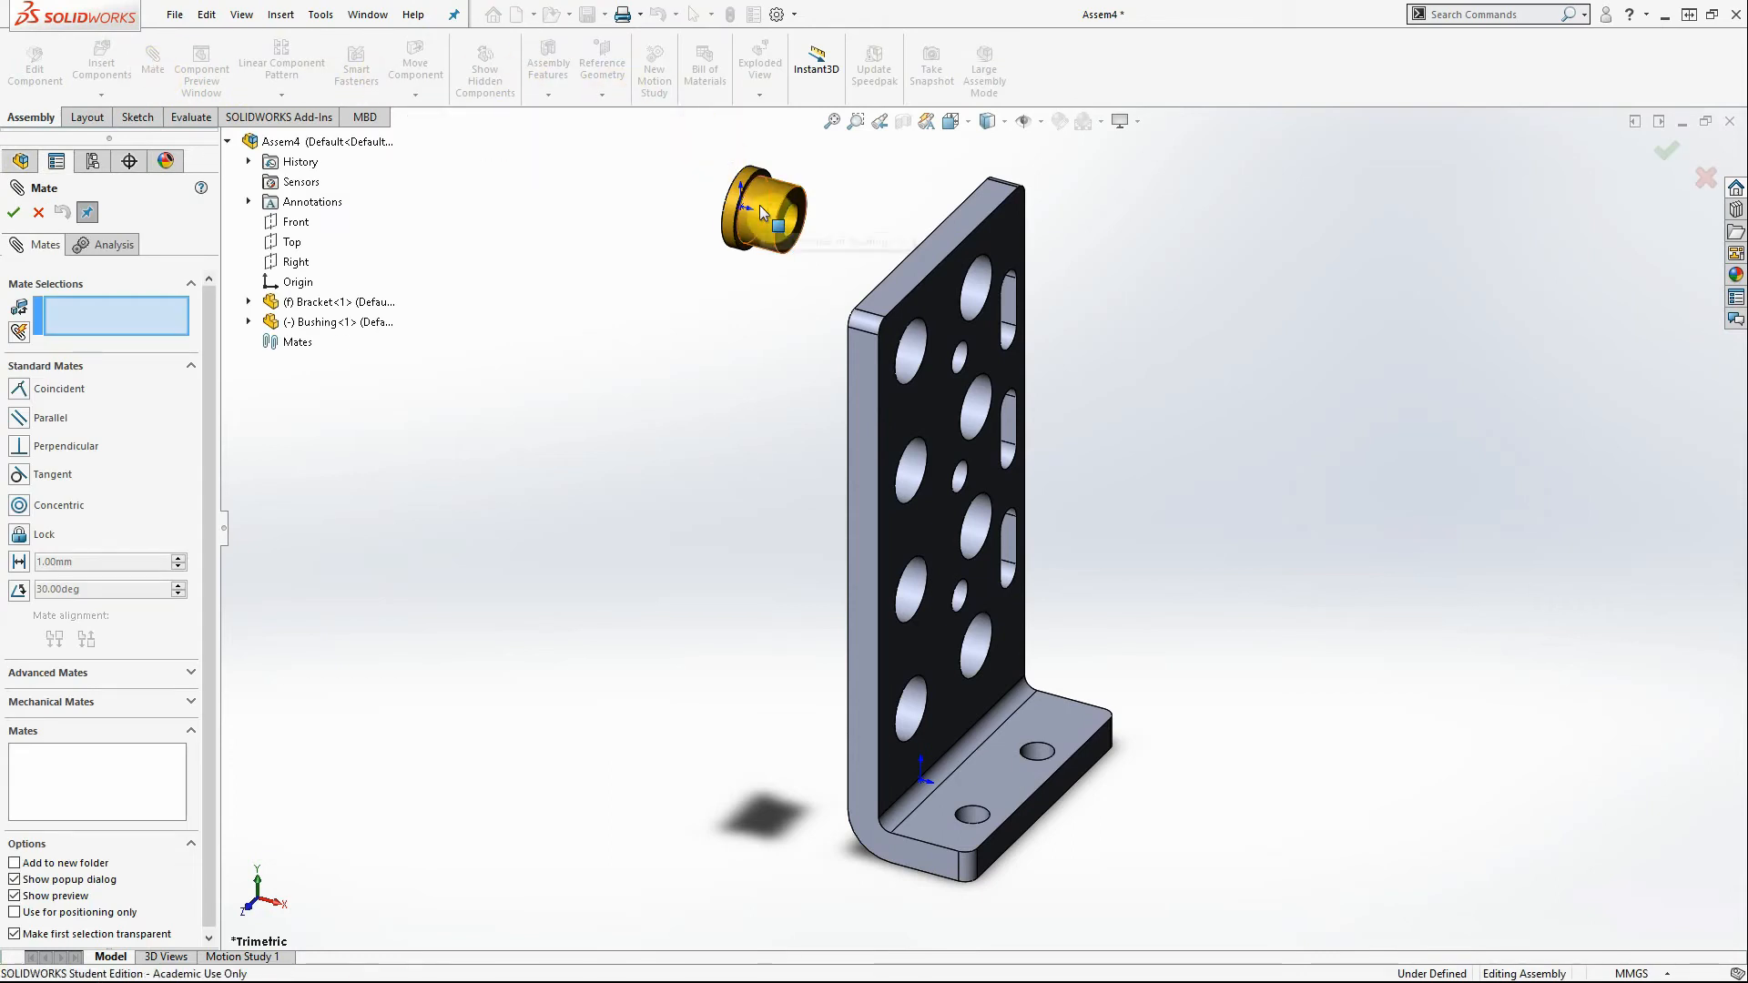
pyautogui.click(763, 211)
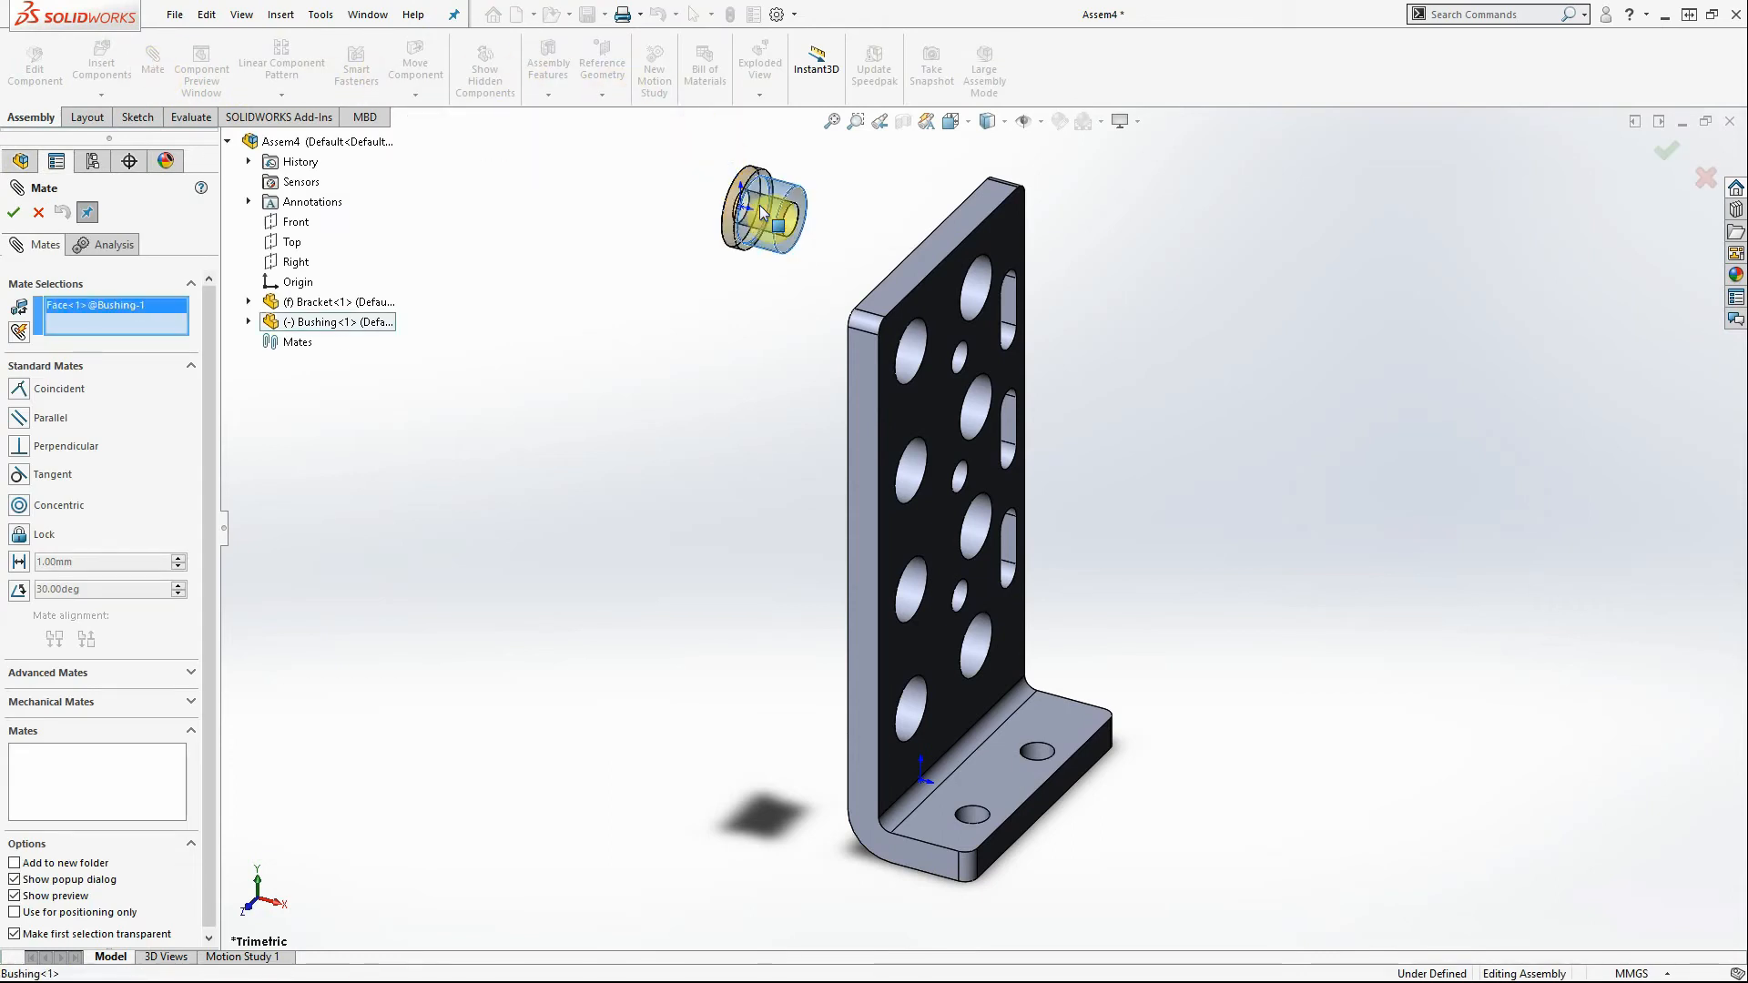
pyautogui.click(980, 290)
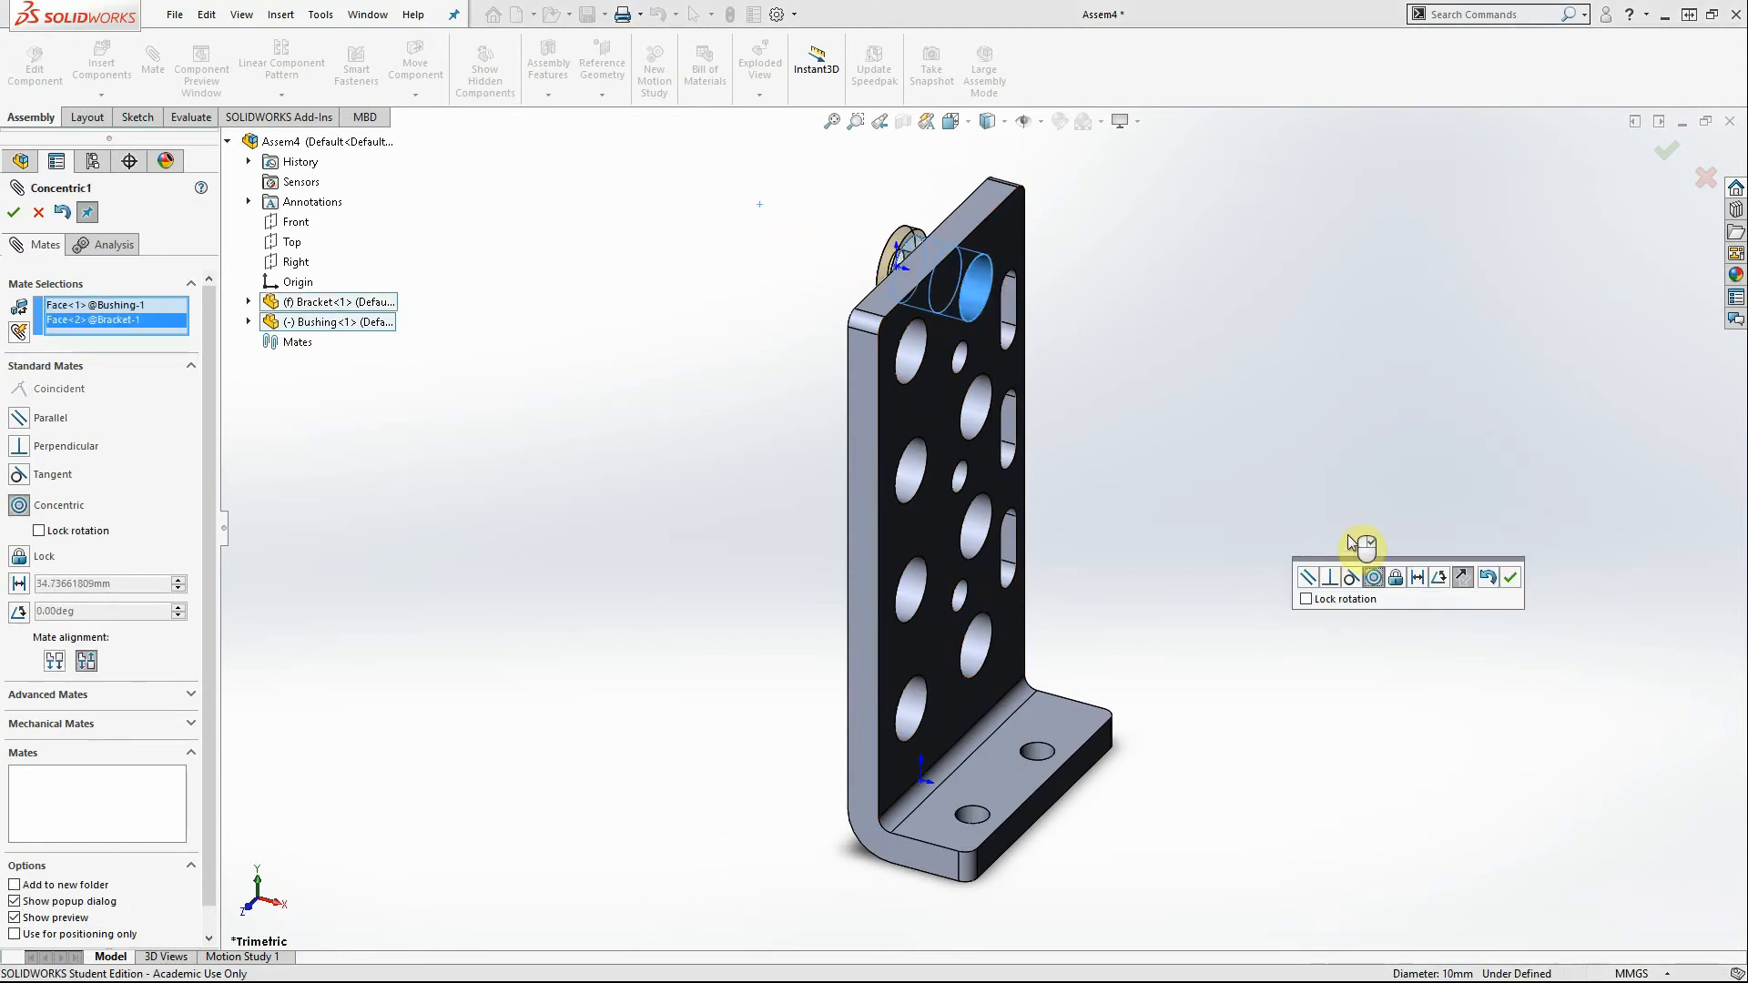
pyautogui.click(18, 510)
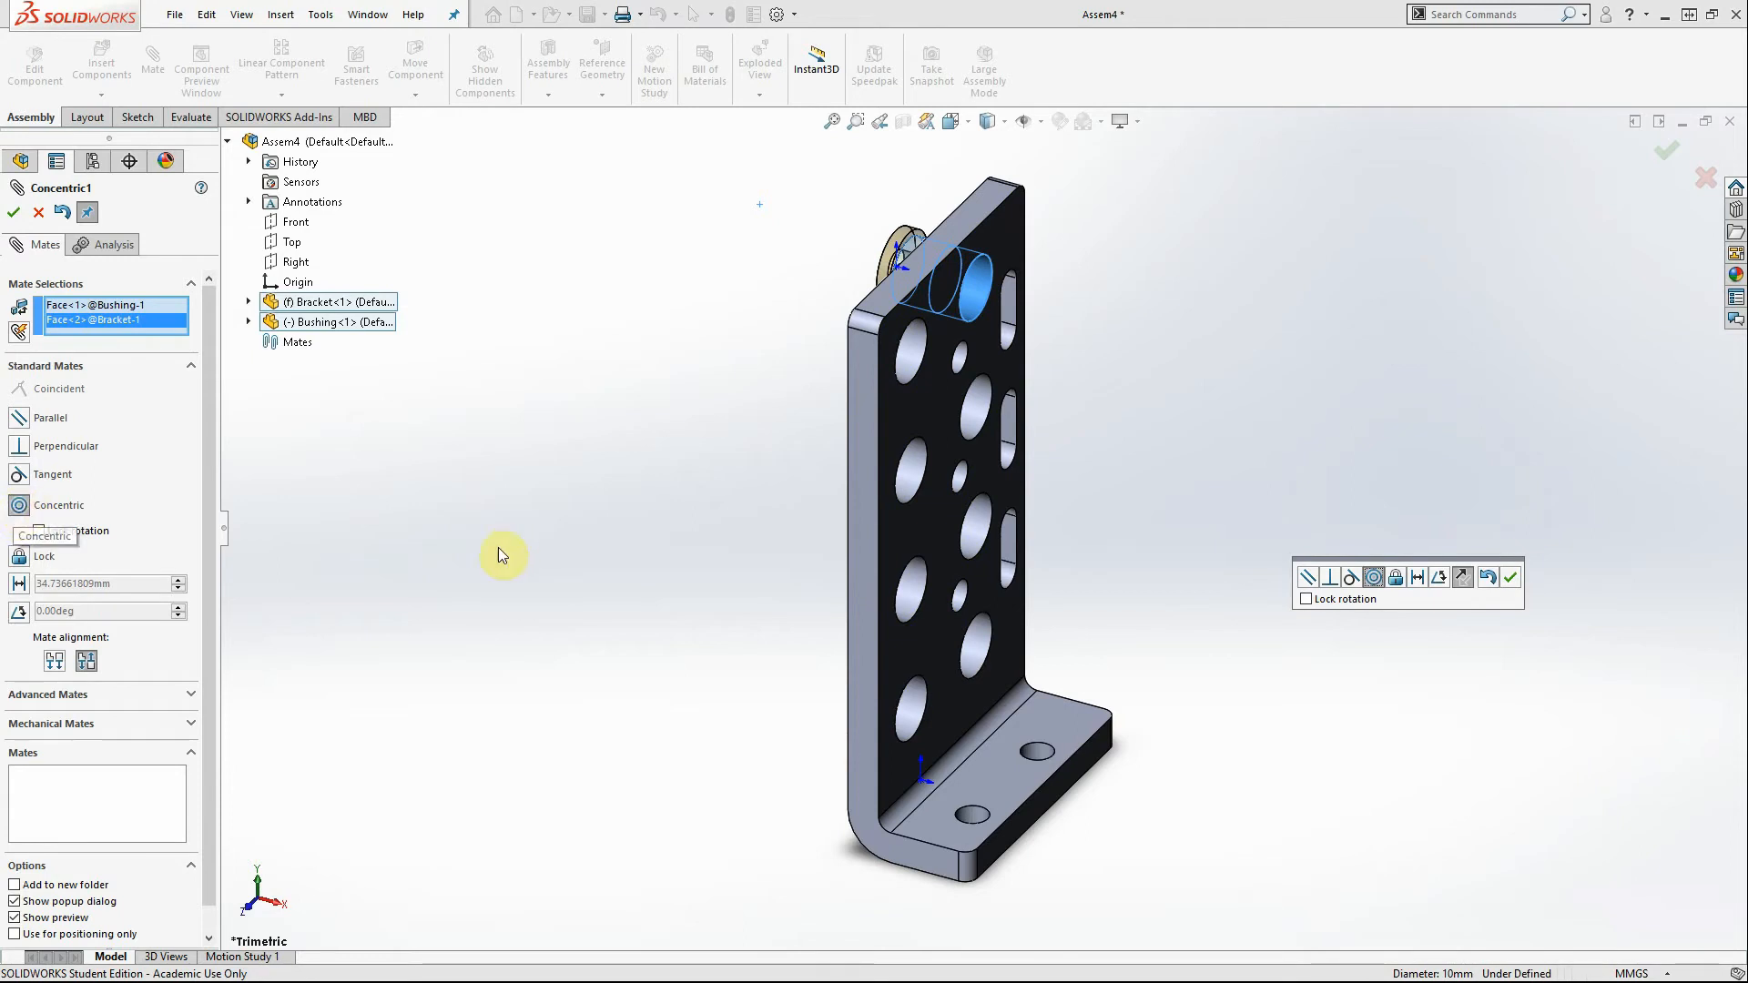
pyautogui.click(14, 212)
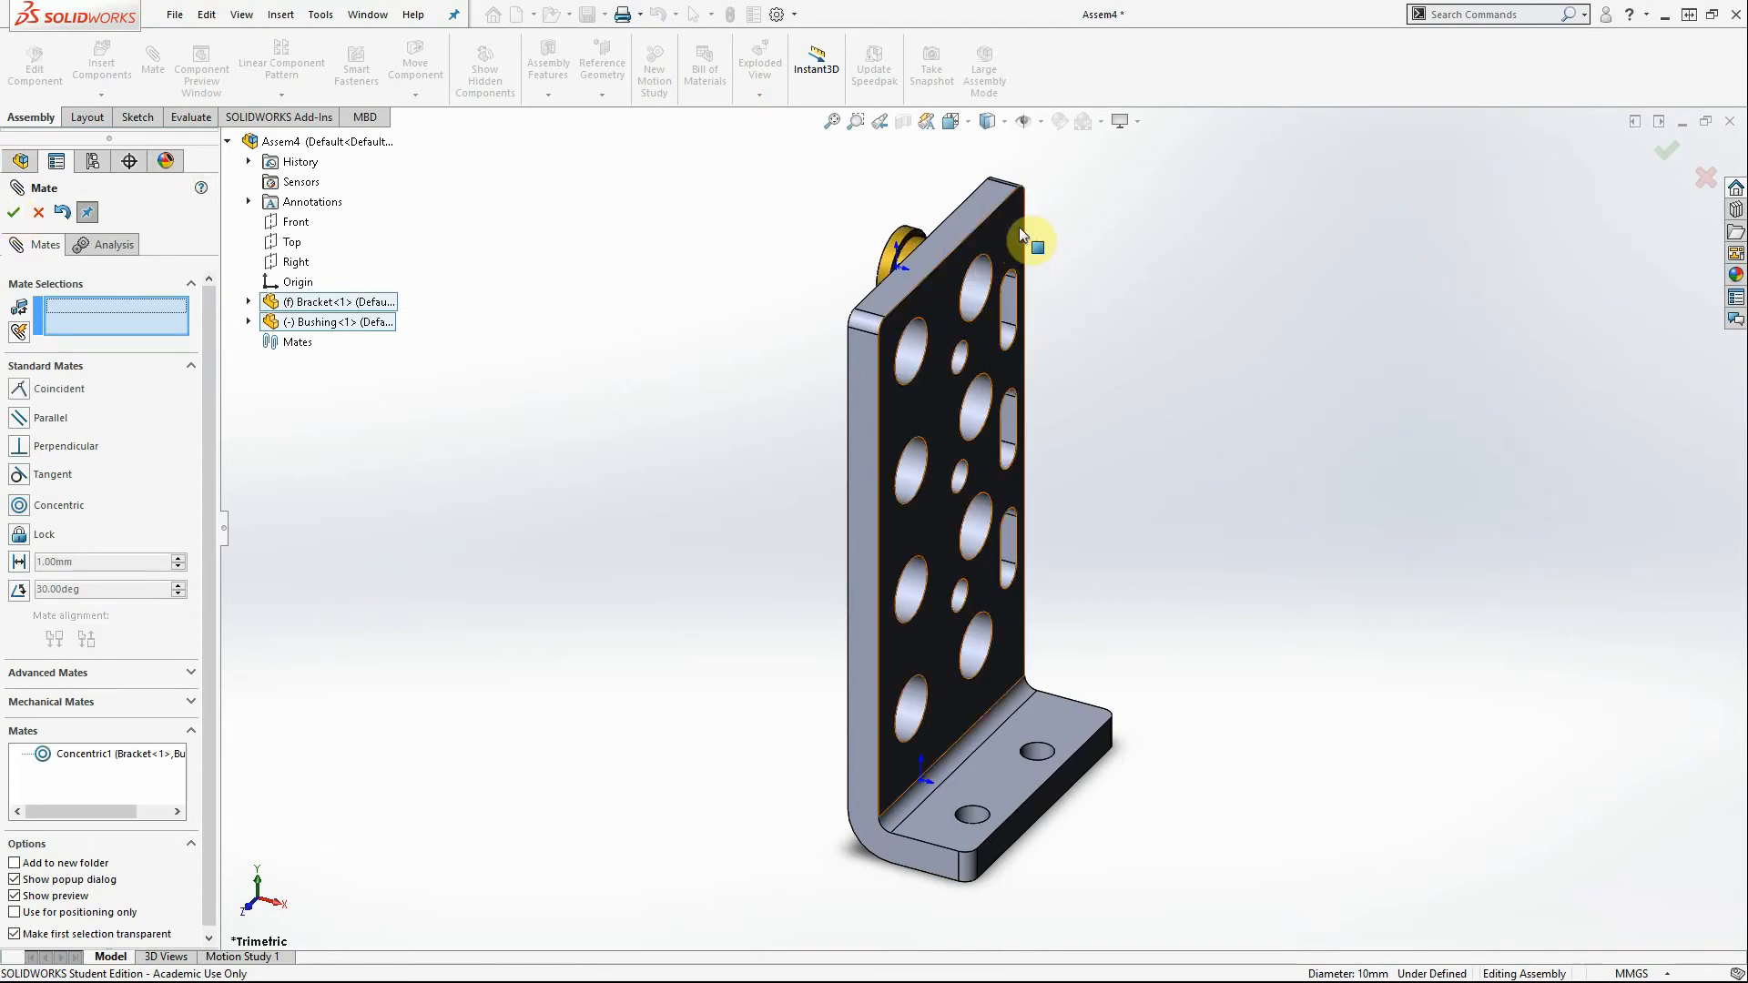
# Add a coincident mate between the bracket's back face and the inner face of the bushing's flange
pyautogui.moveTo(1109, 244); pyautogui.dragTo(1185, 331, button='middle')
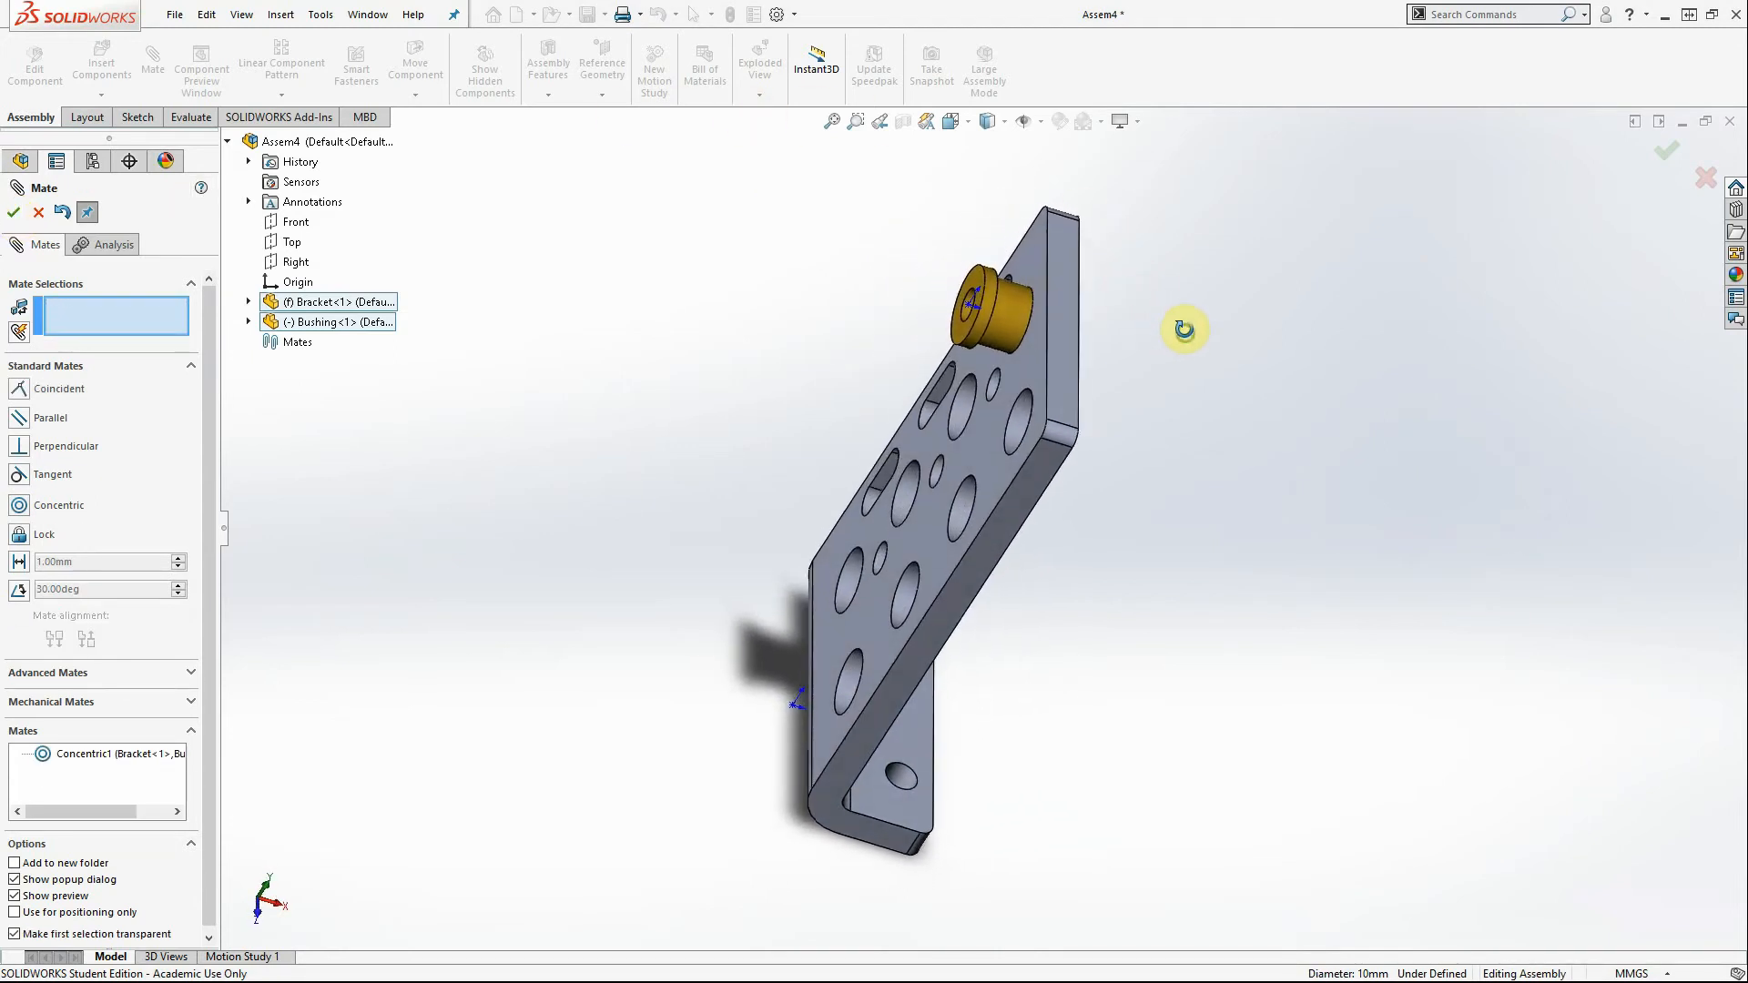
pyautogui.click(1033, 260)
pyautogui.moveTo(1184, 256); pyautogui.dragTo(1036, 405, button='middle')
pyautogui.scroll(2, 917, 226)
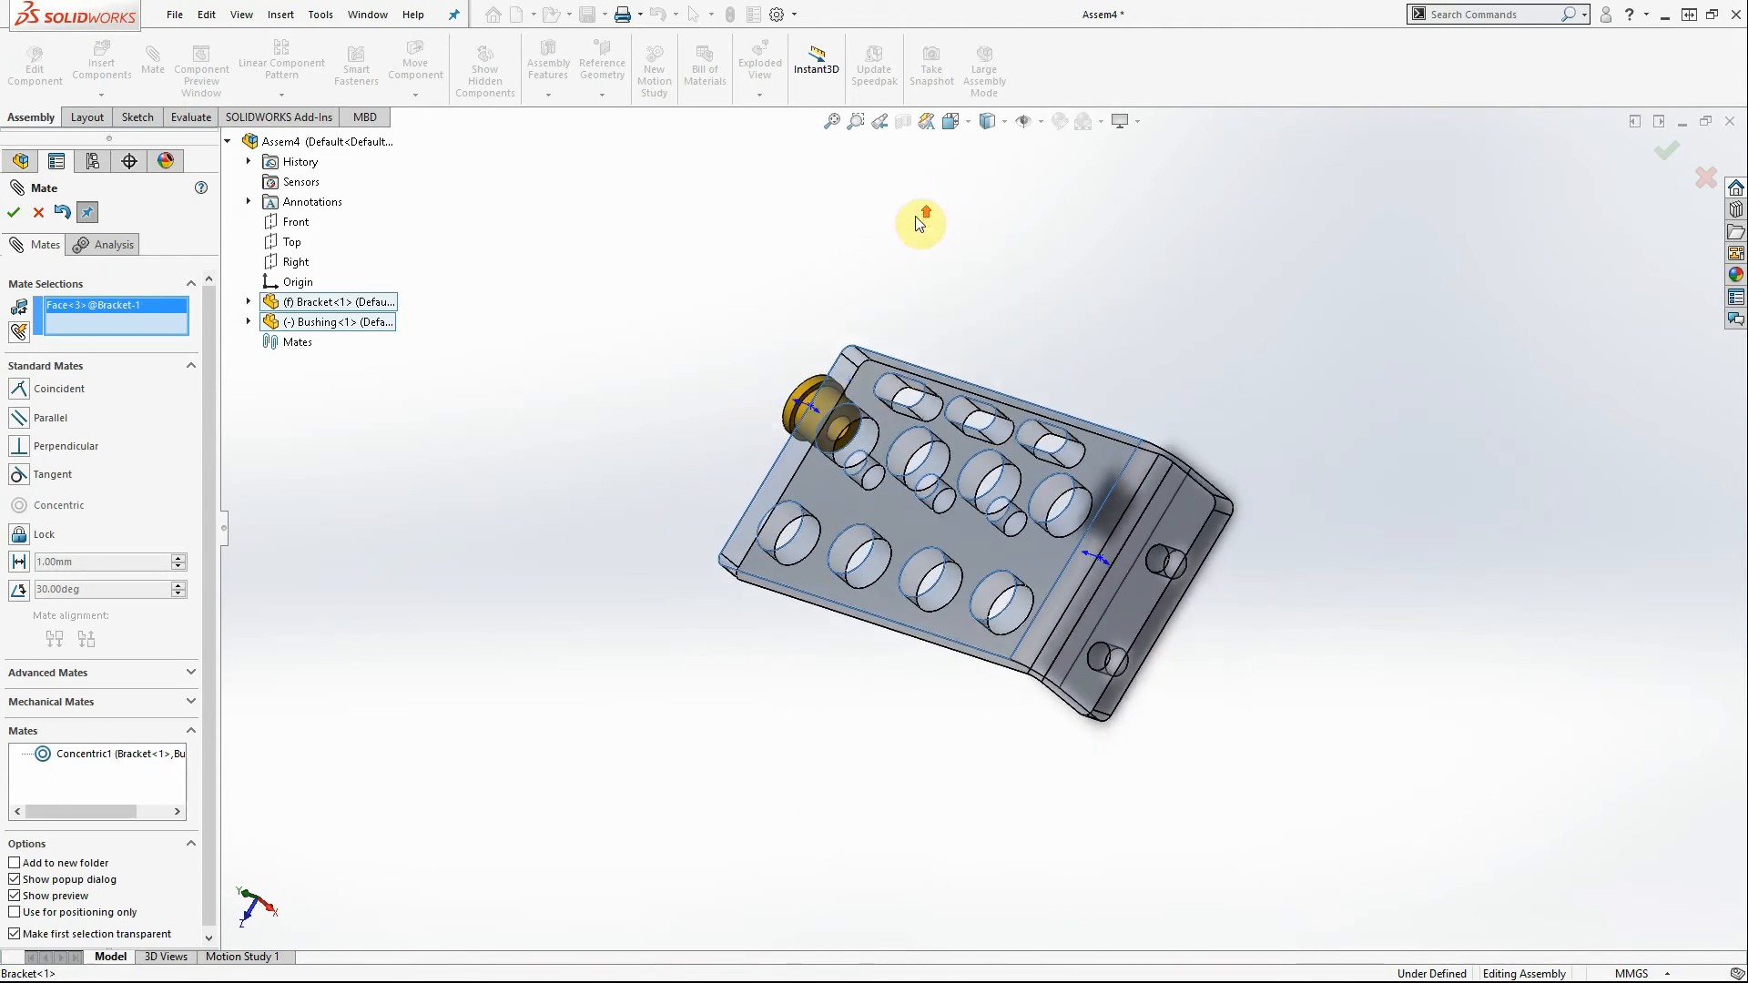
pyautogui.scroll(-5, 917, 226)
pyautogui.scroll(-2, 917, 225)
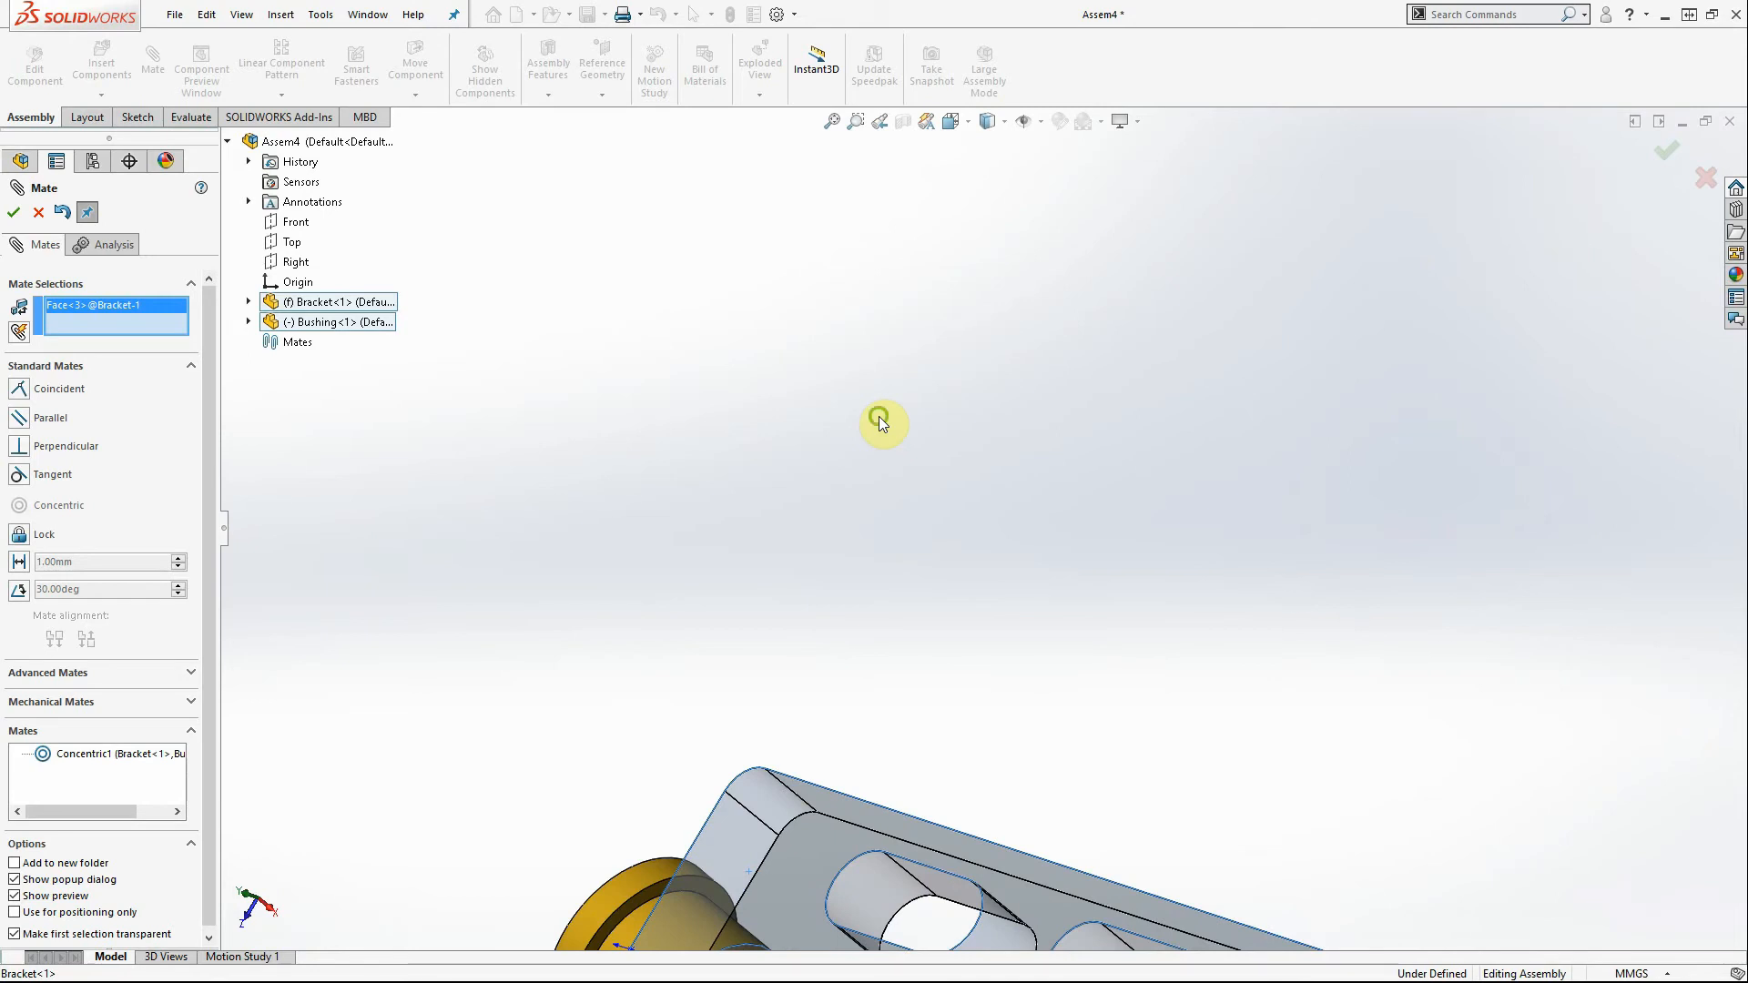
pyautogui.scroll(2, 878, 417)
pyautogui.keyDown('ctrl'); pyautogui.moveTo(950, 208); pyautogui.dragTo(1001, 2, button='middle'); pyautogui.keyUp('ctrl')
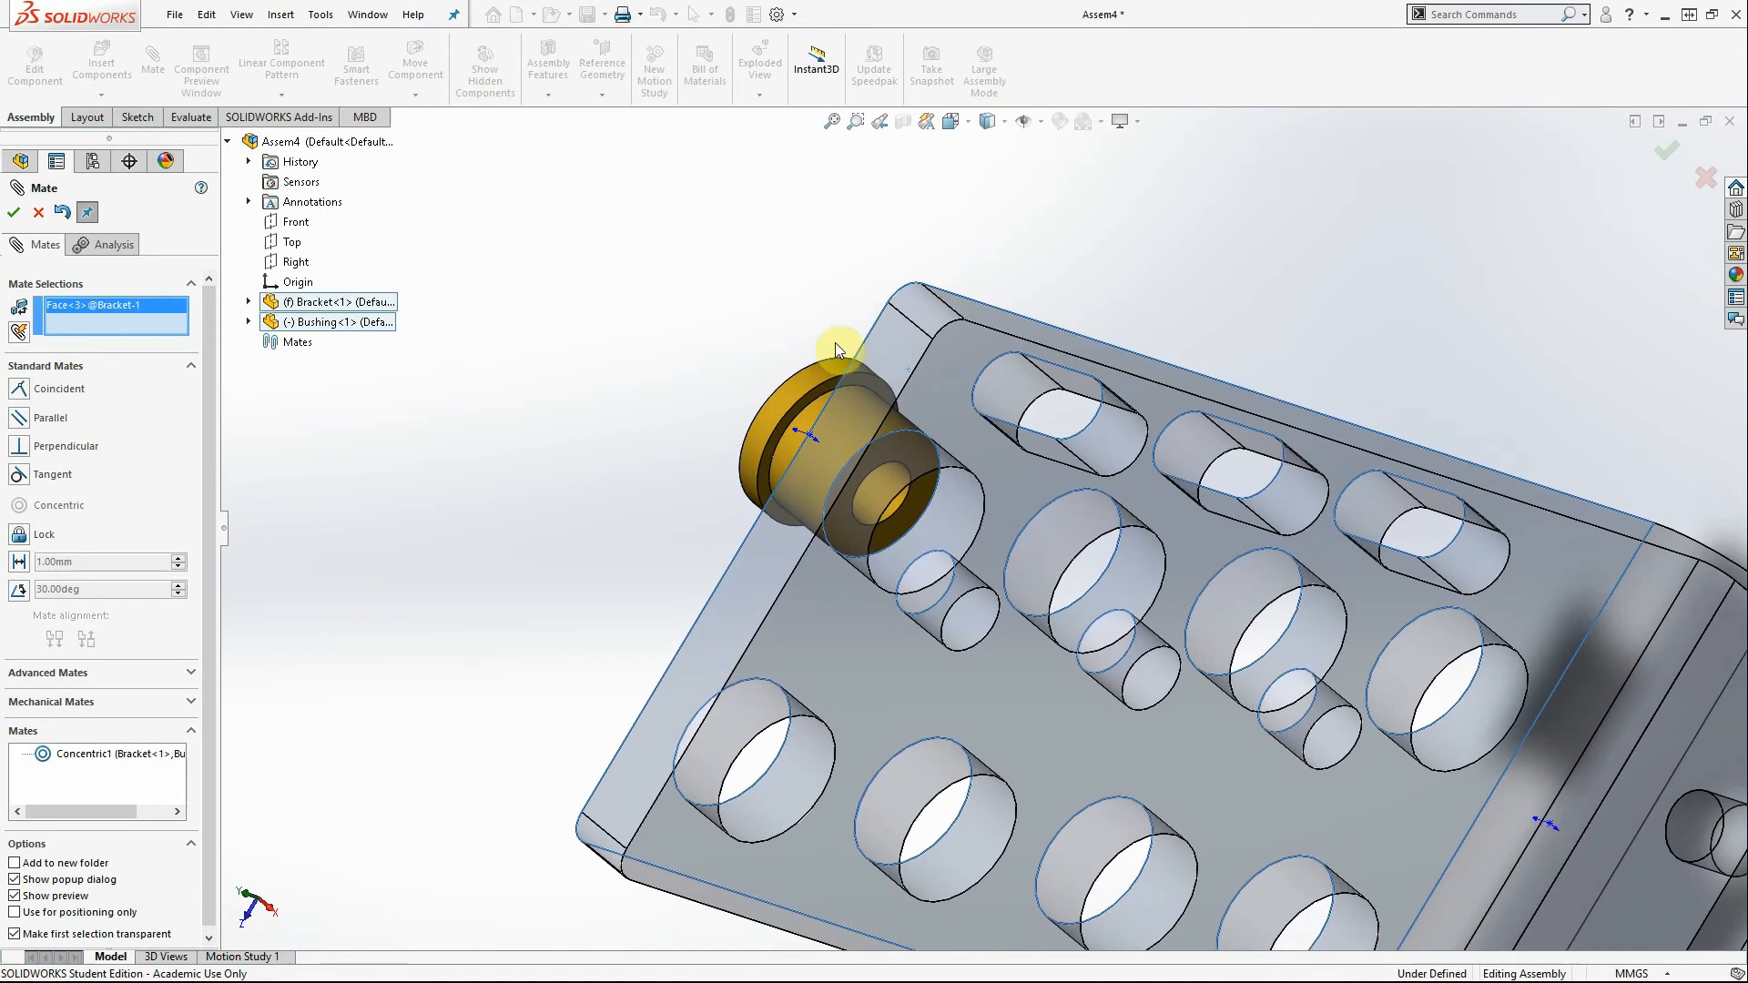
pyautogui.click(775, 449)
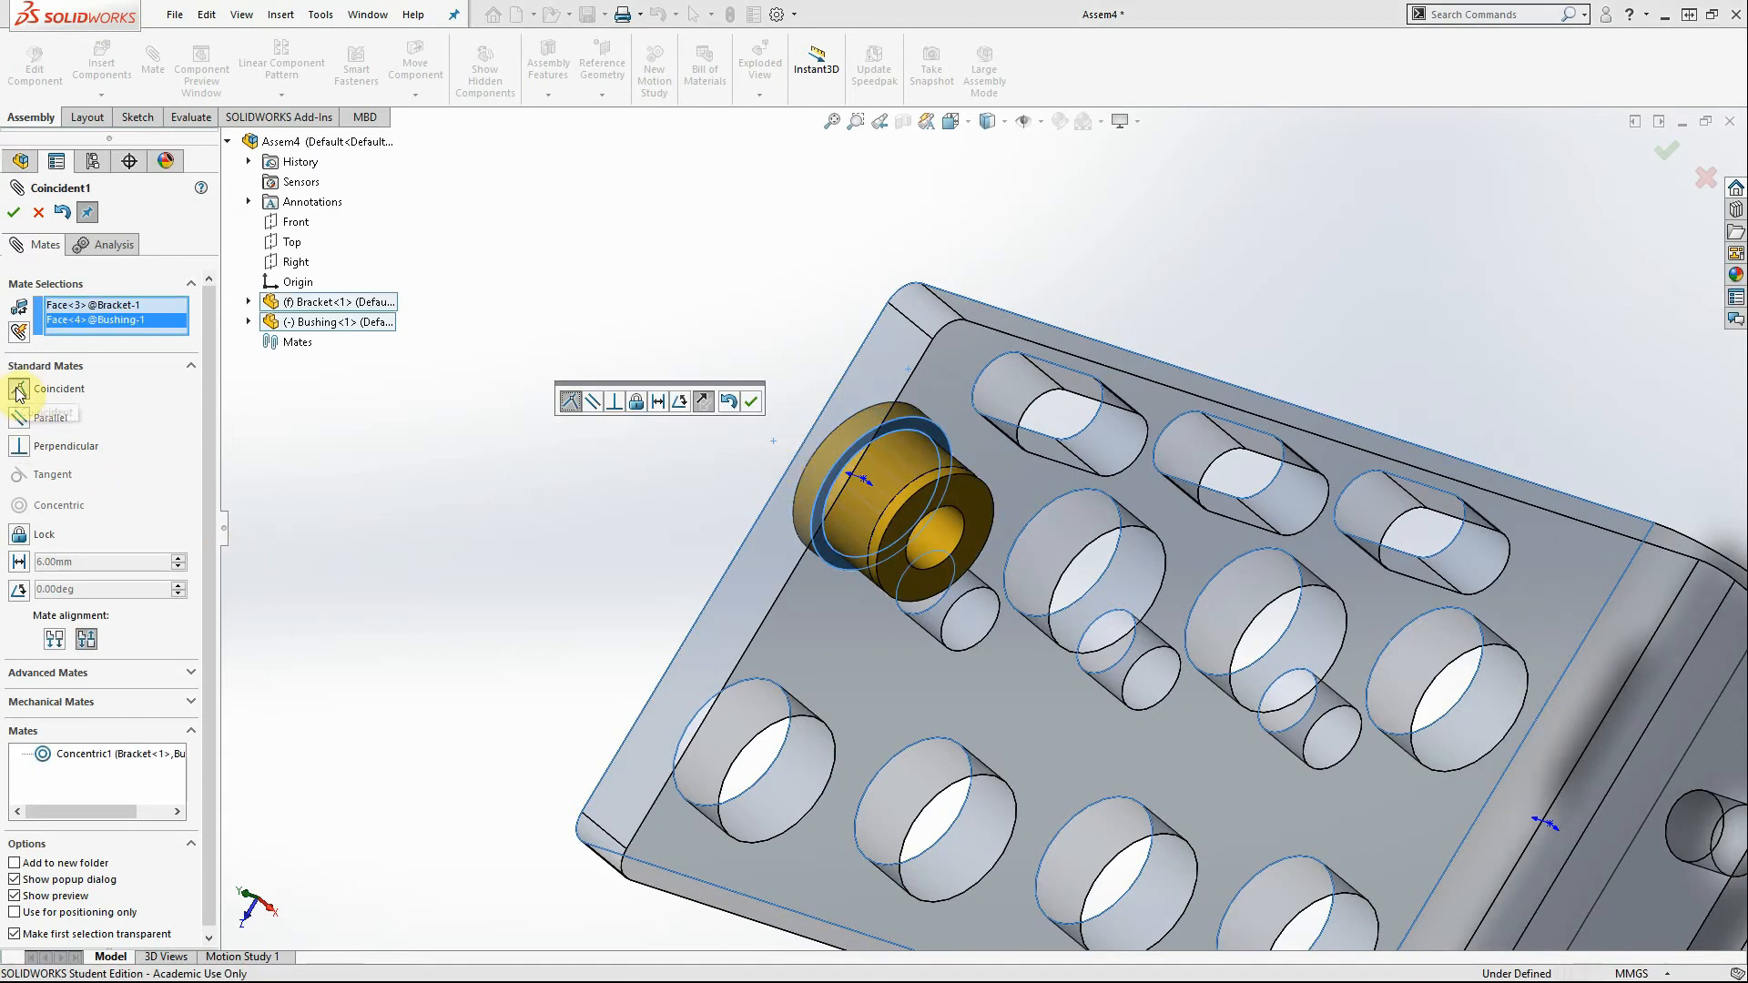
pyautogui.click(13, 212)
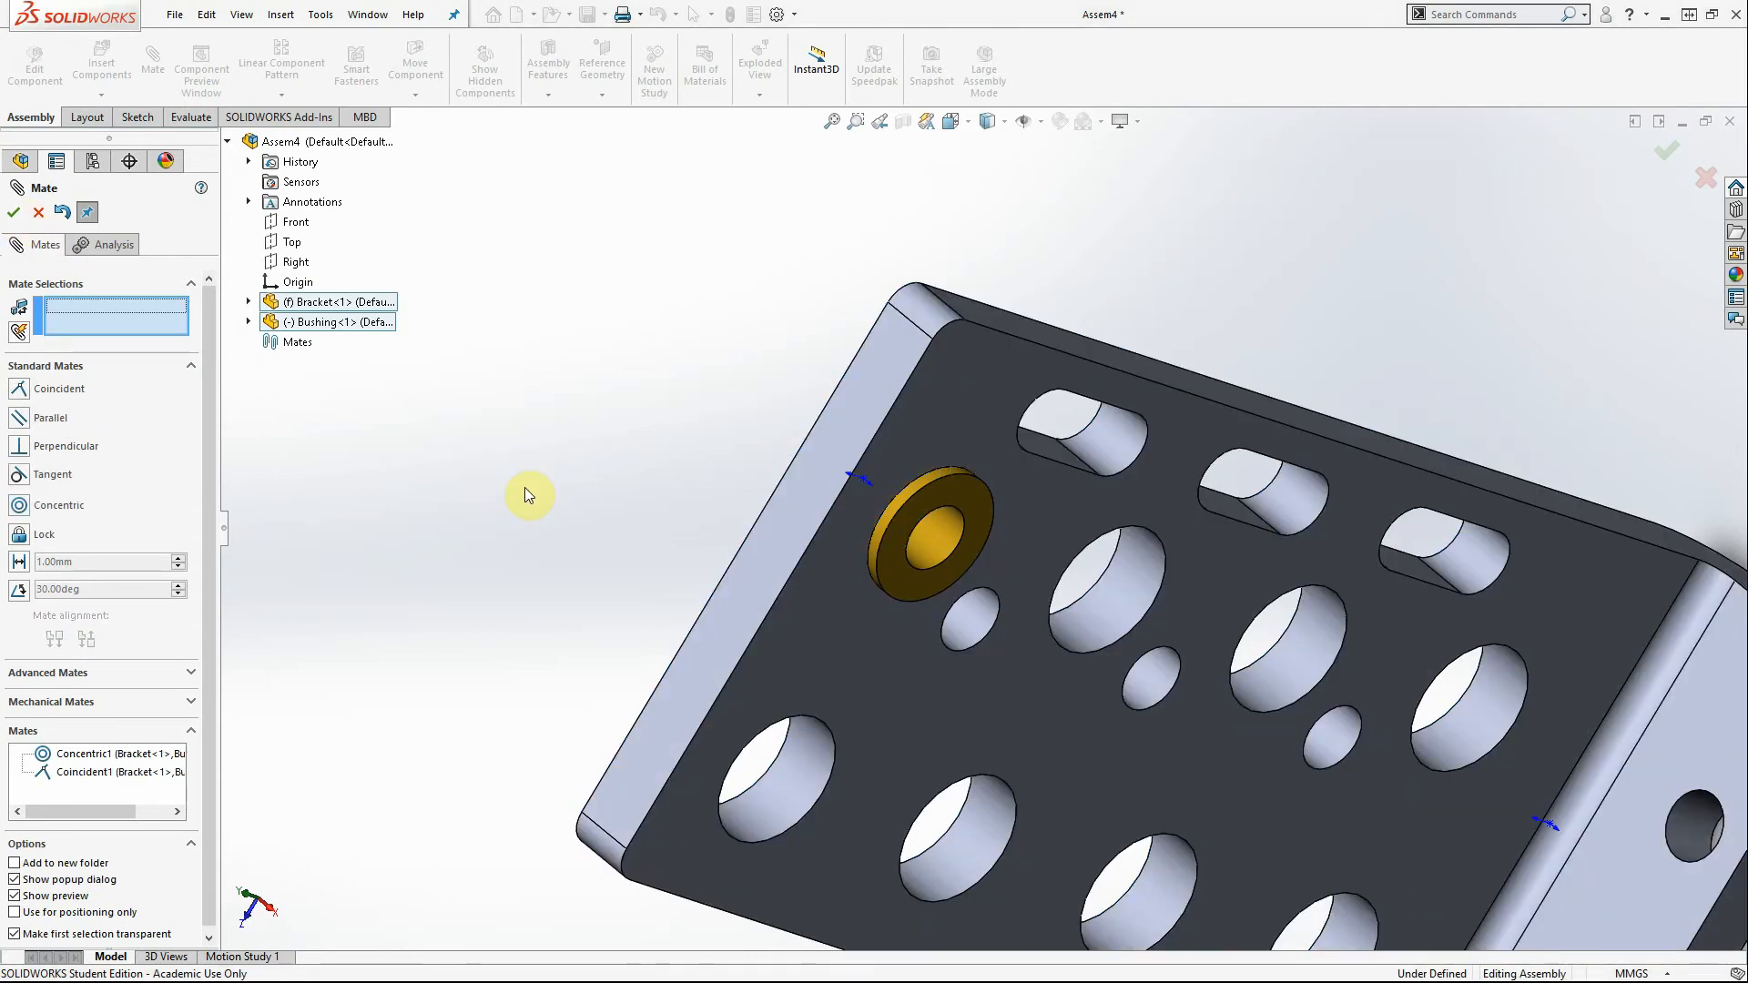
pyautogui.press('space')
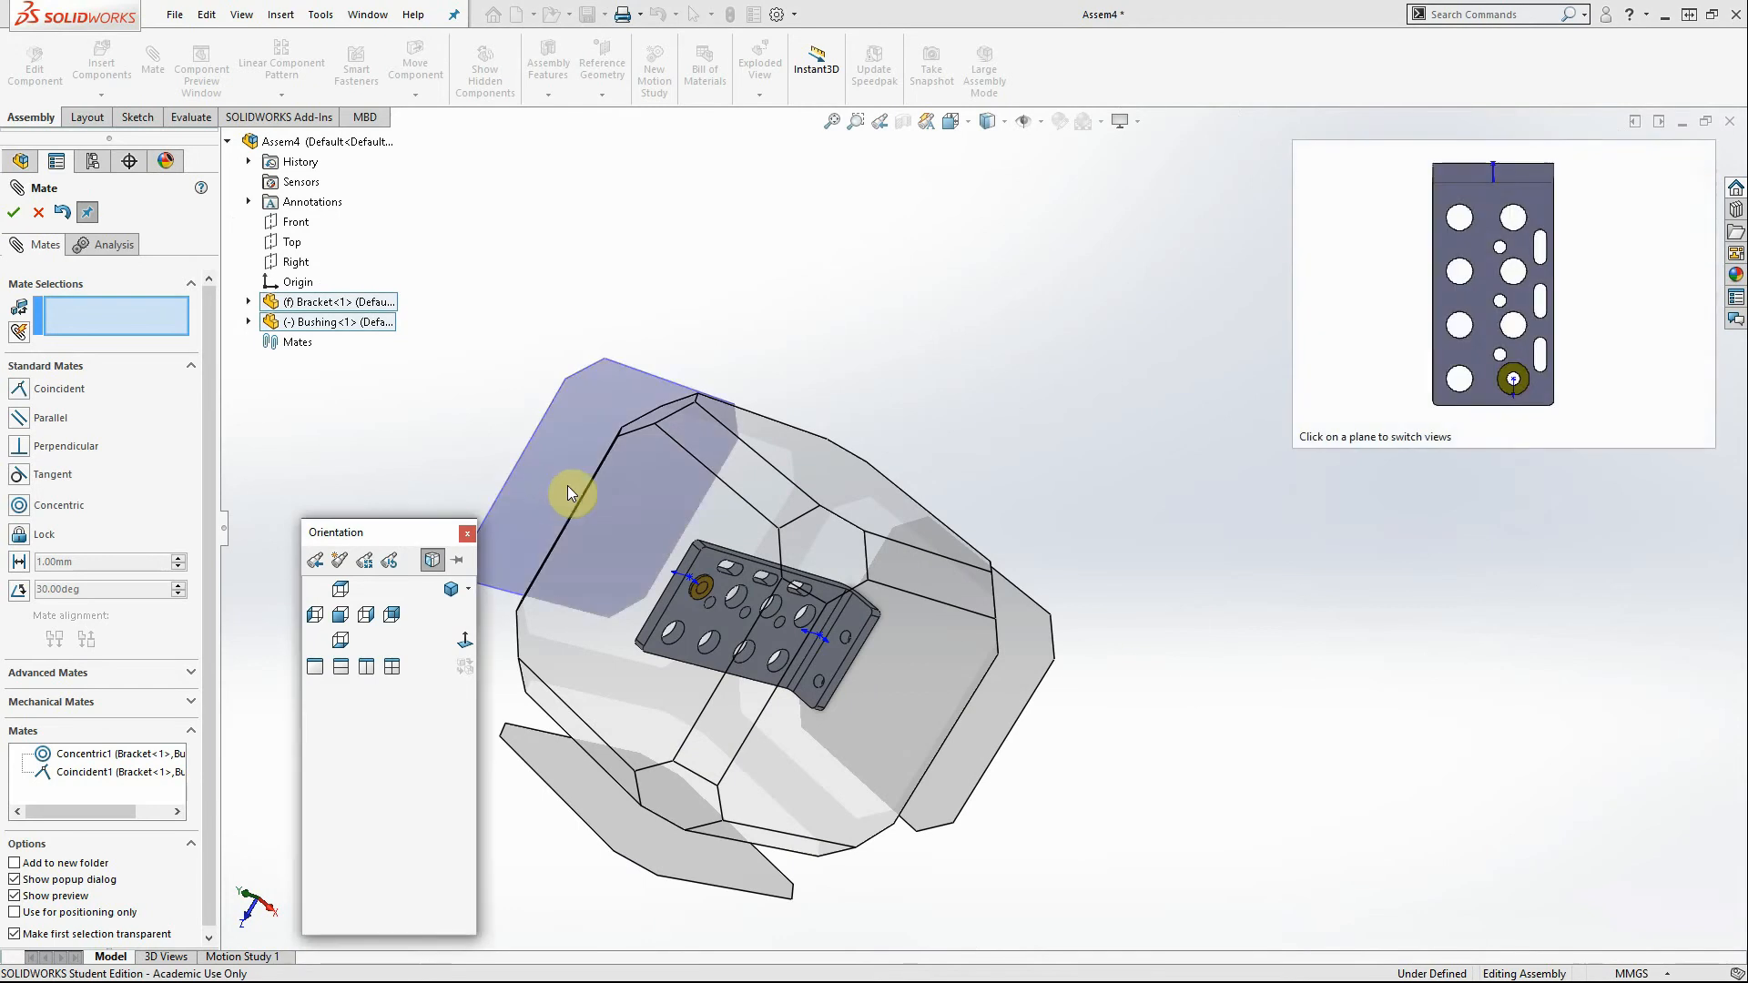
pyautogui.click(450, 588)
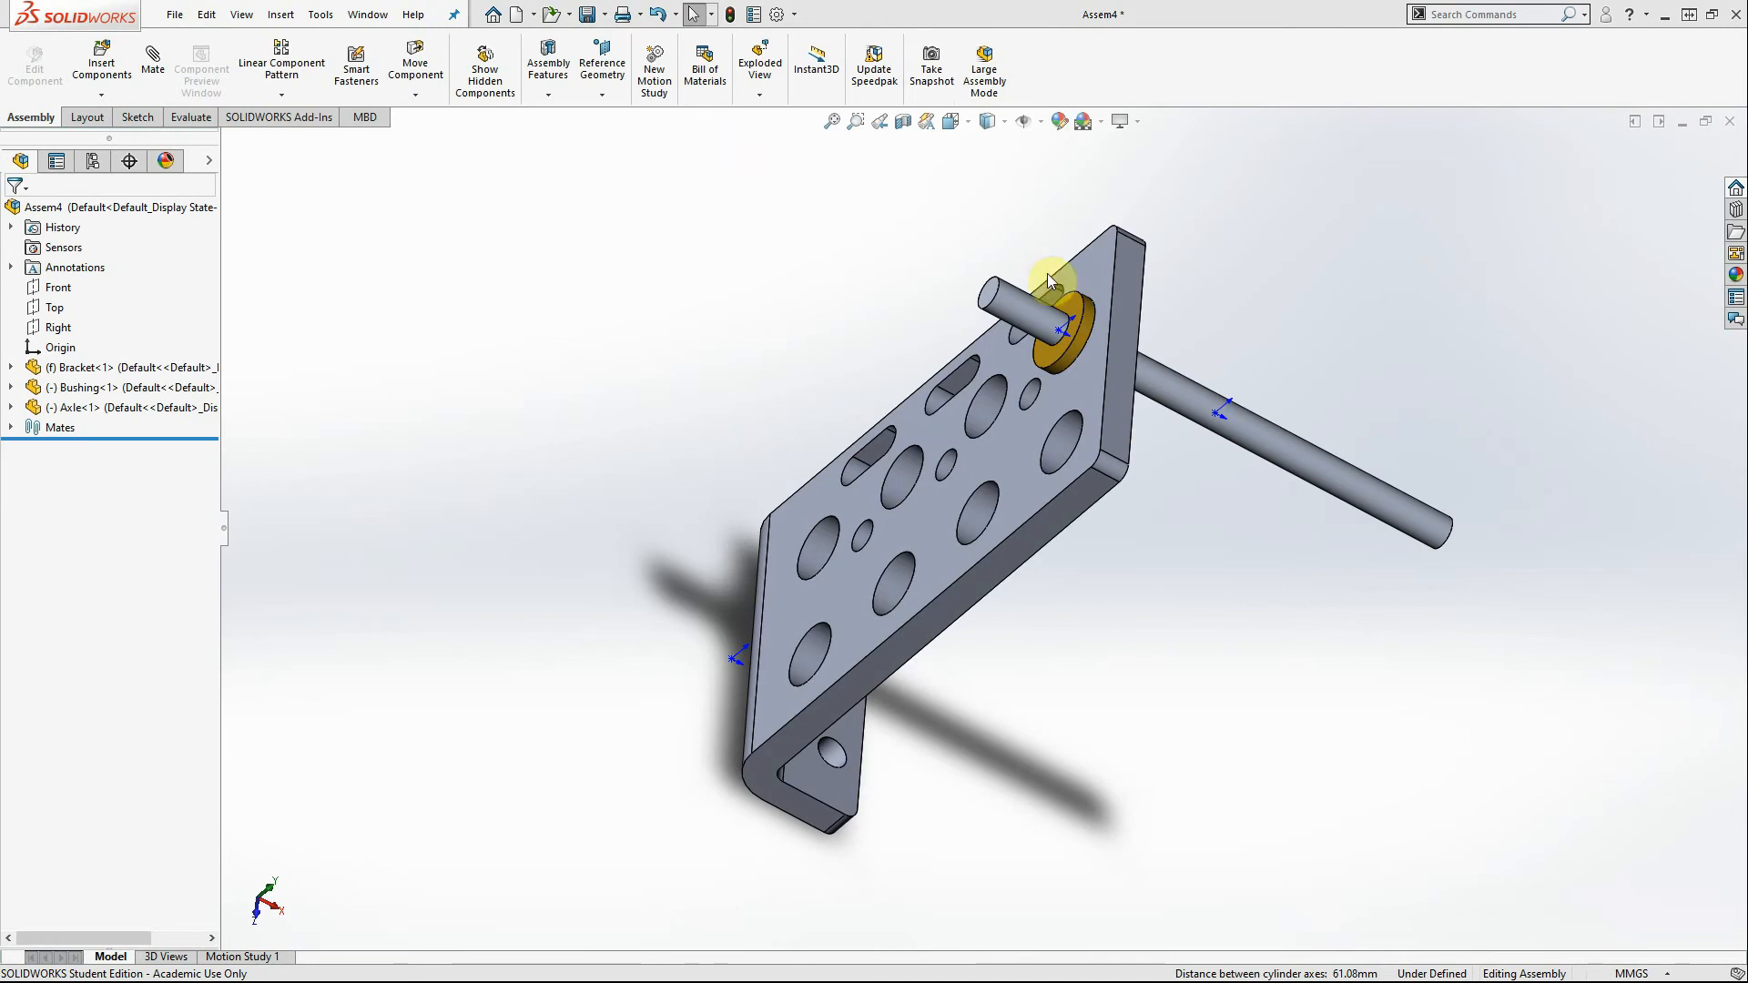
# Add a 20 mm distance mate between the axle's end face and the bushing's outer flange face
pyautogui.click(990, 296)
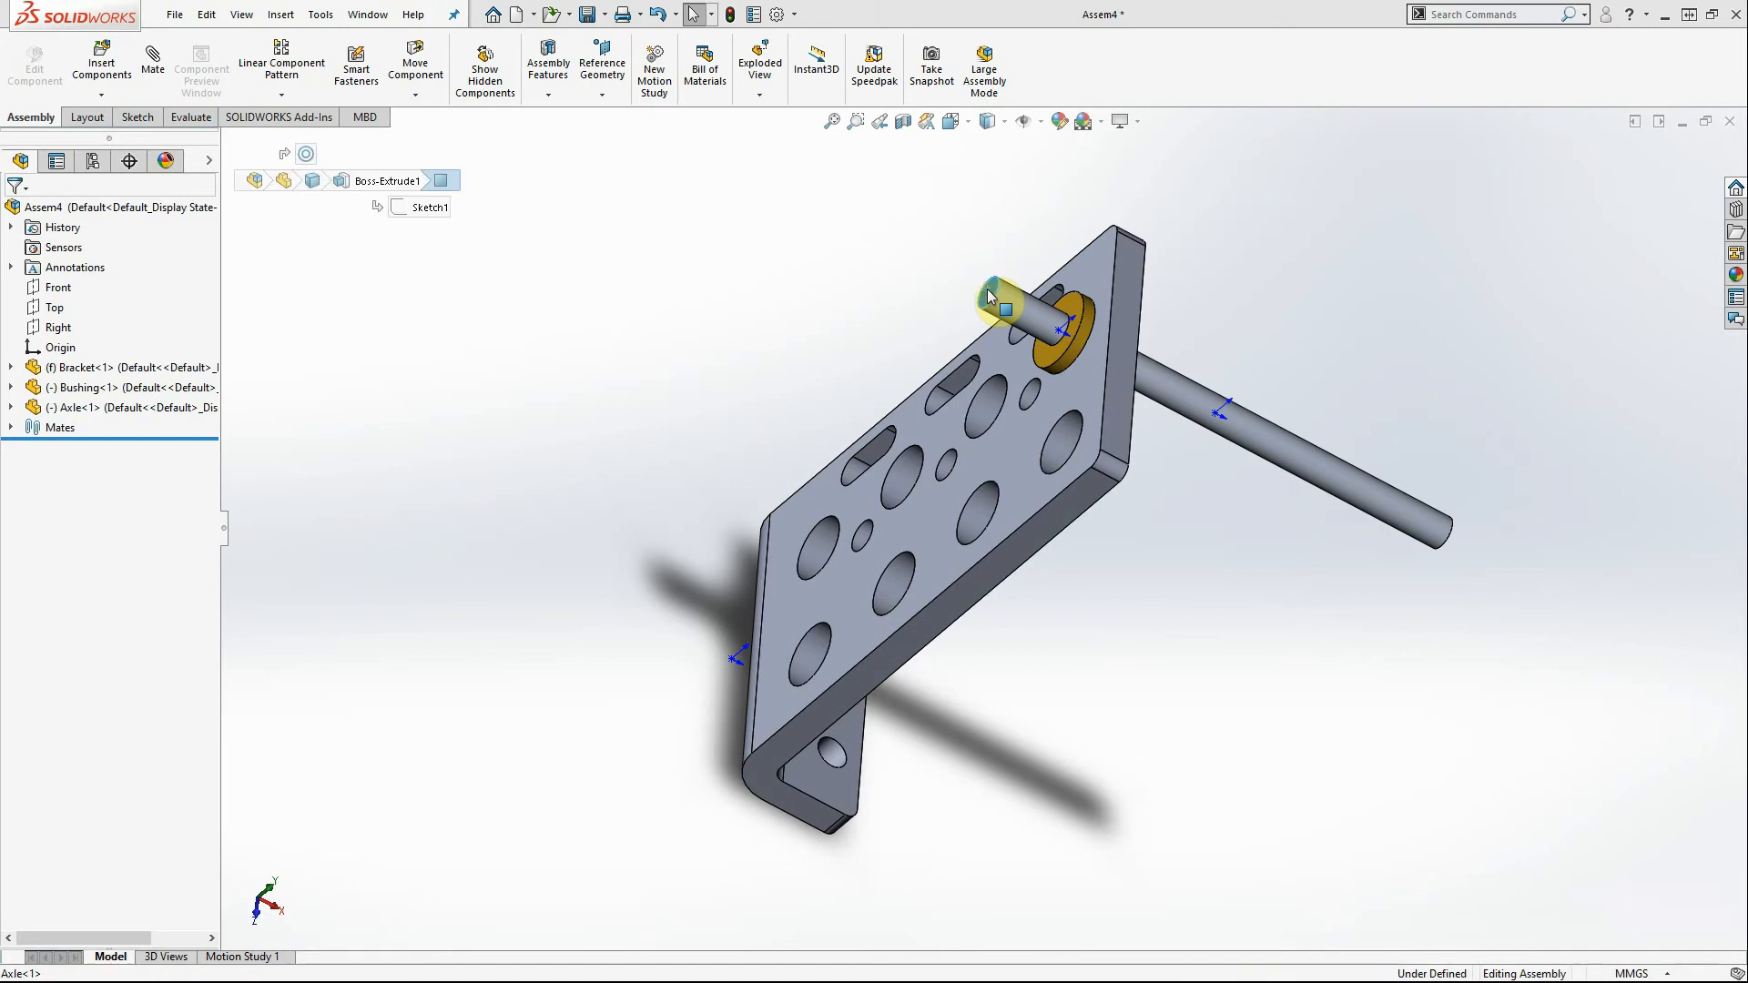
pyautogui.keyDown('ctrl'); pyautogui.click(1052, 362); pyautogui.keyUp('ctrl')
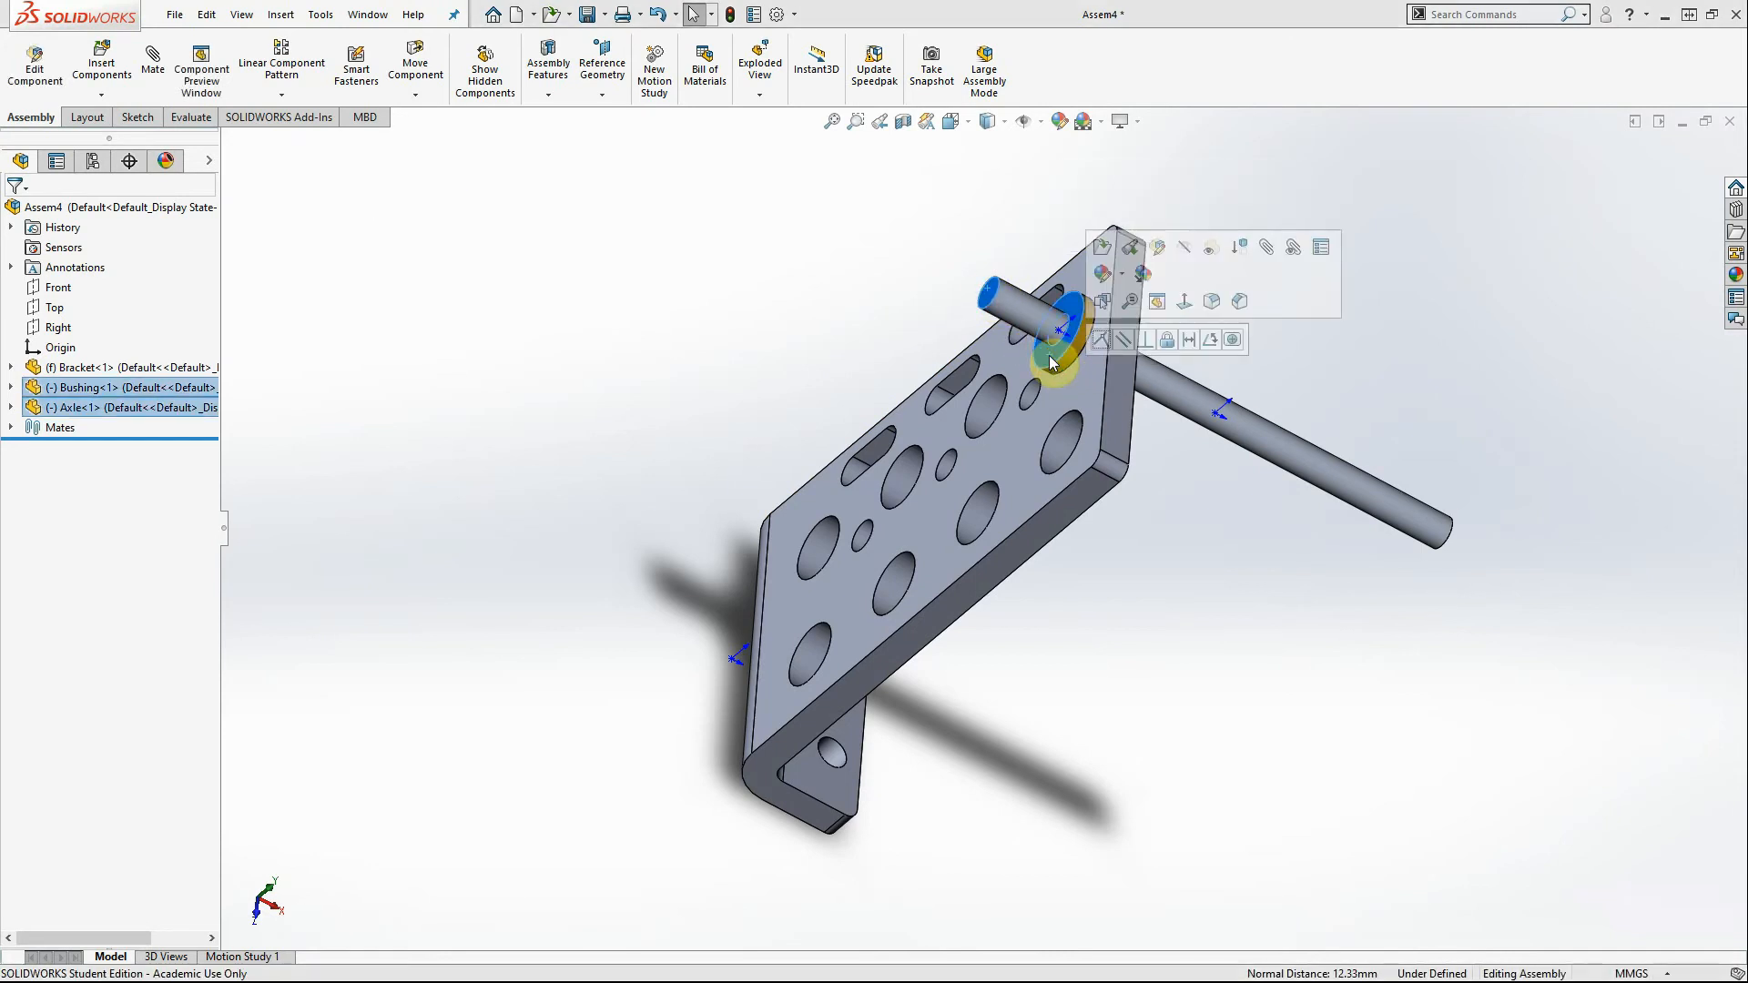
pyautogui.click(1189, 341)
pyautogui.write('20')
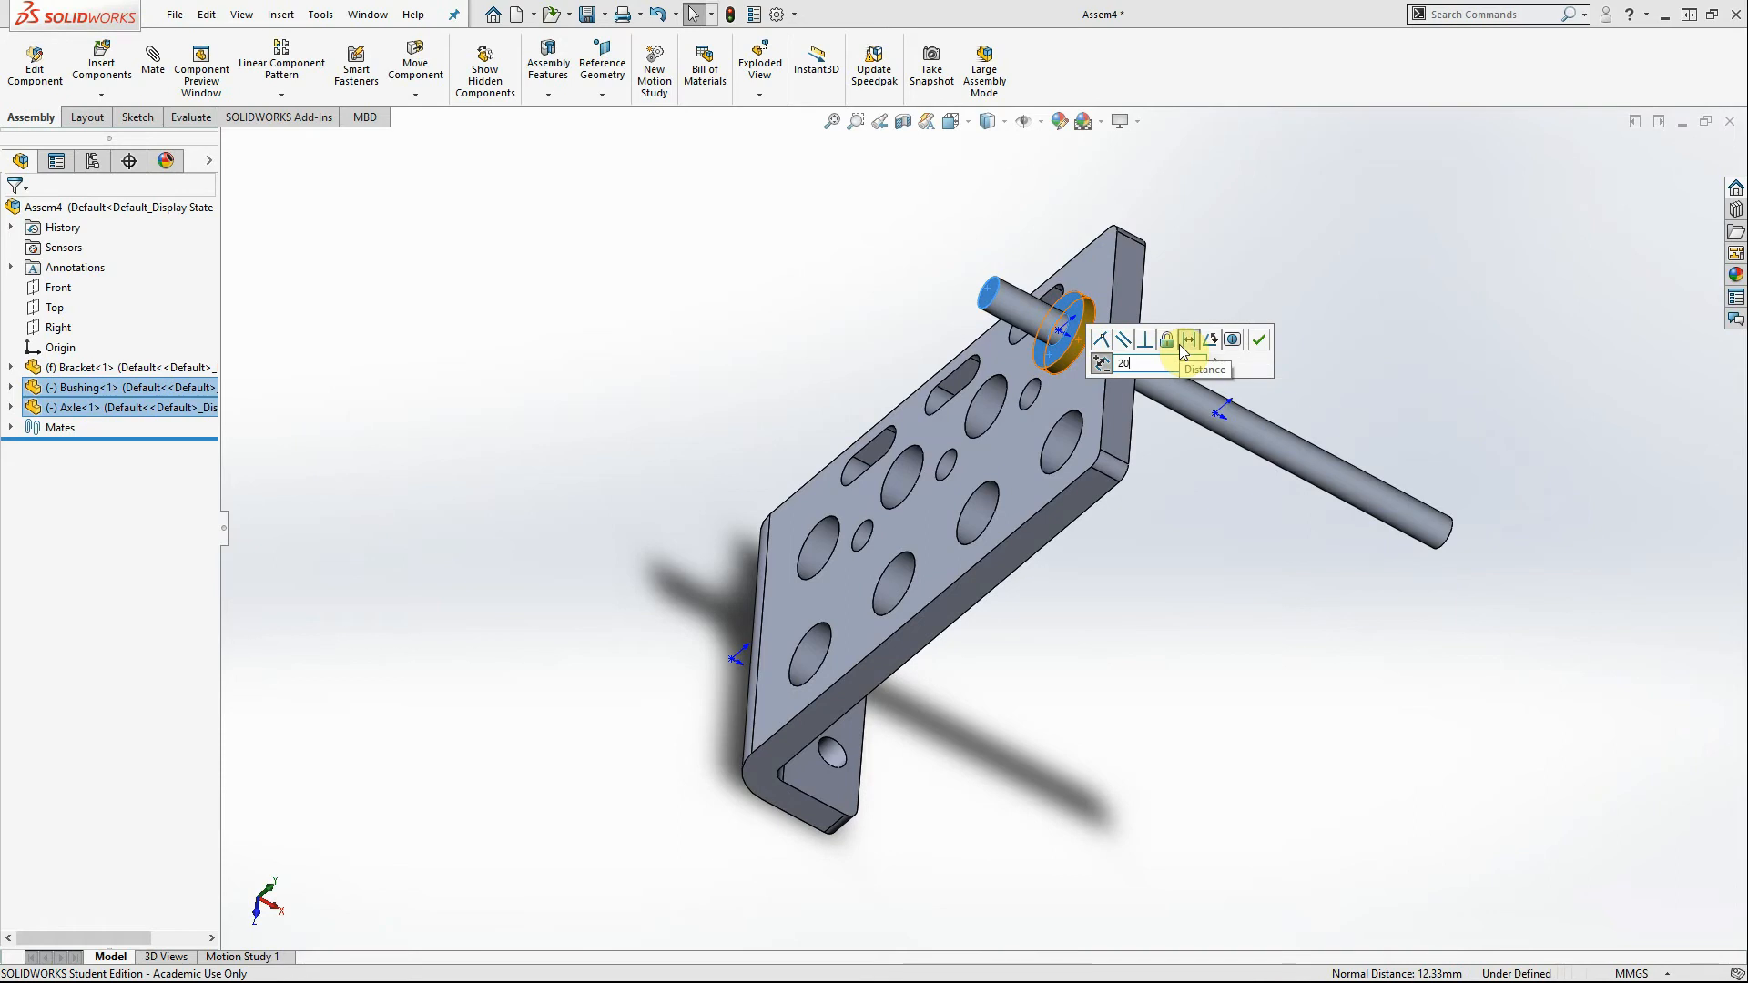
pyautogui.press('Return')
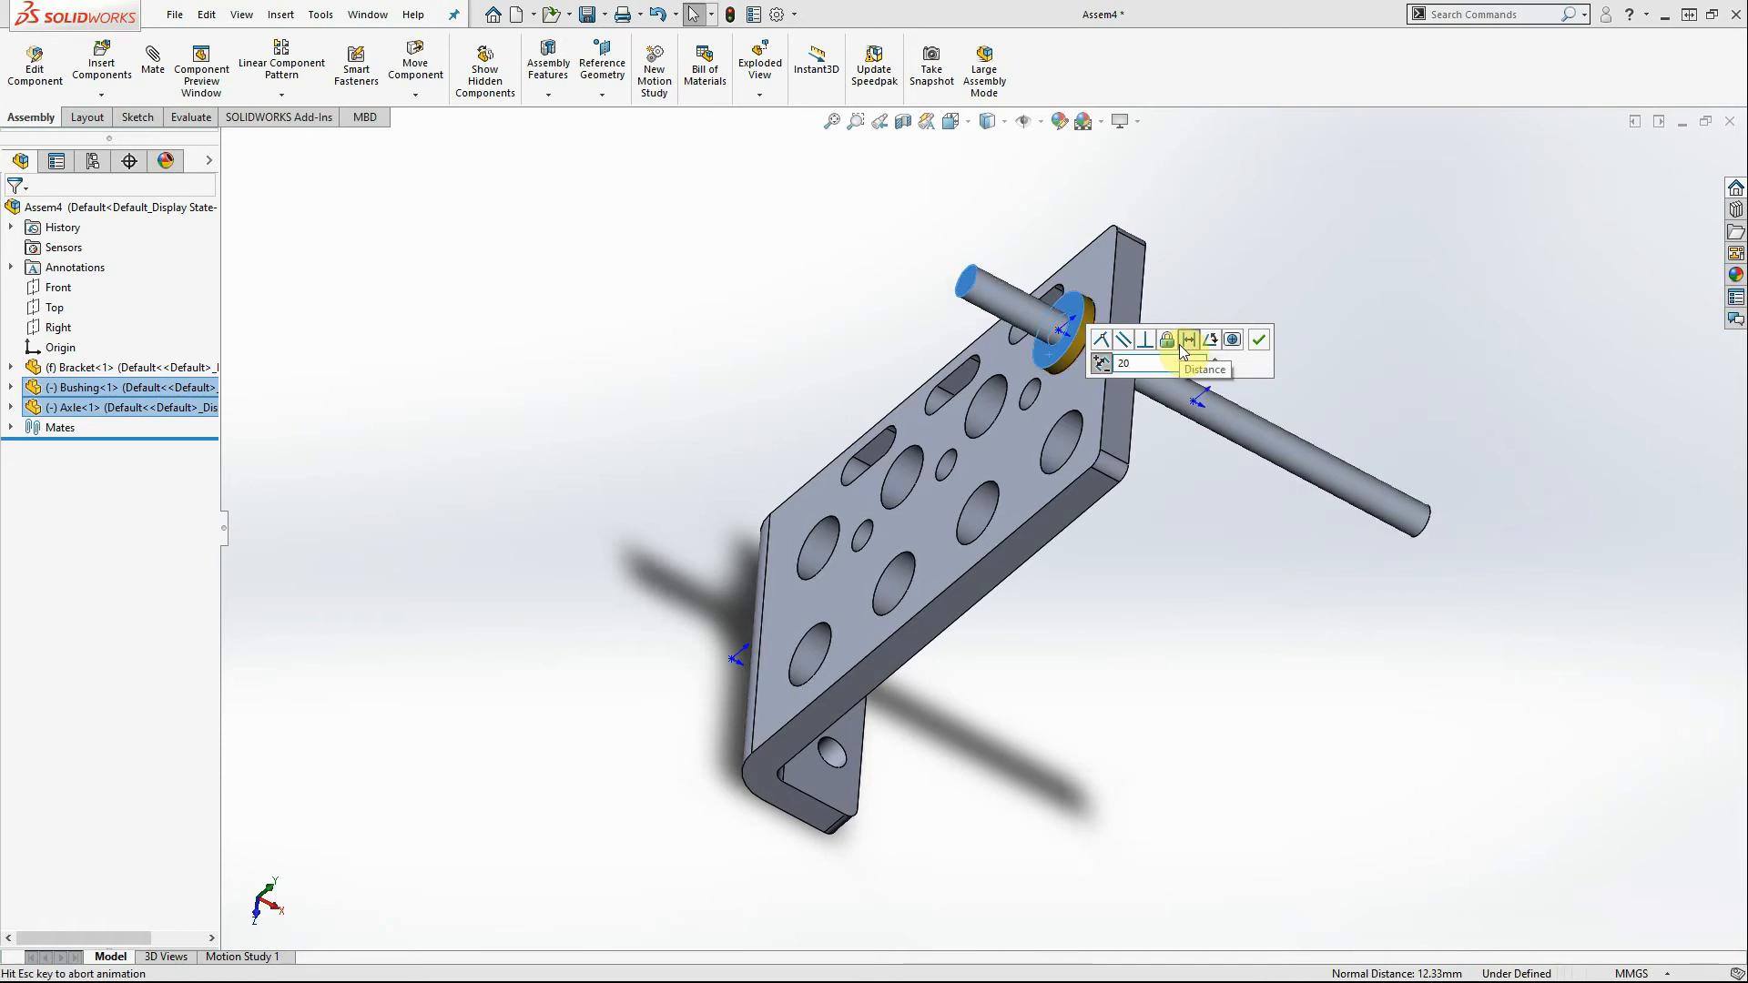
pyautogui.click(1262, 341)
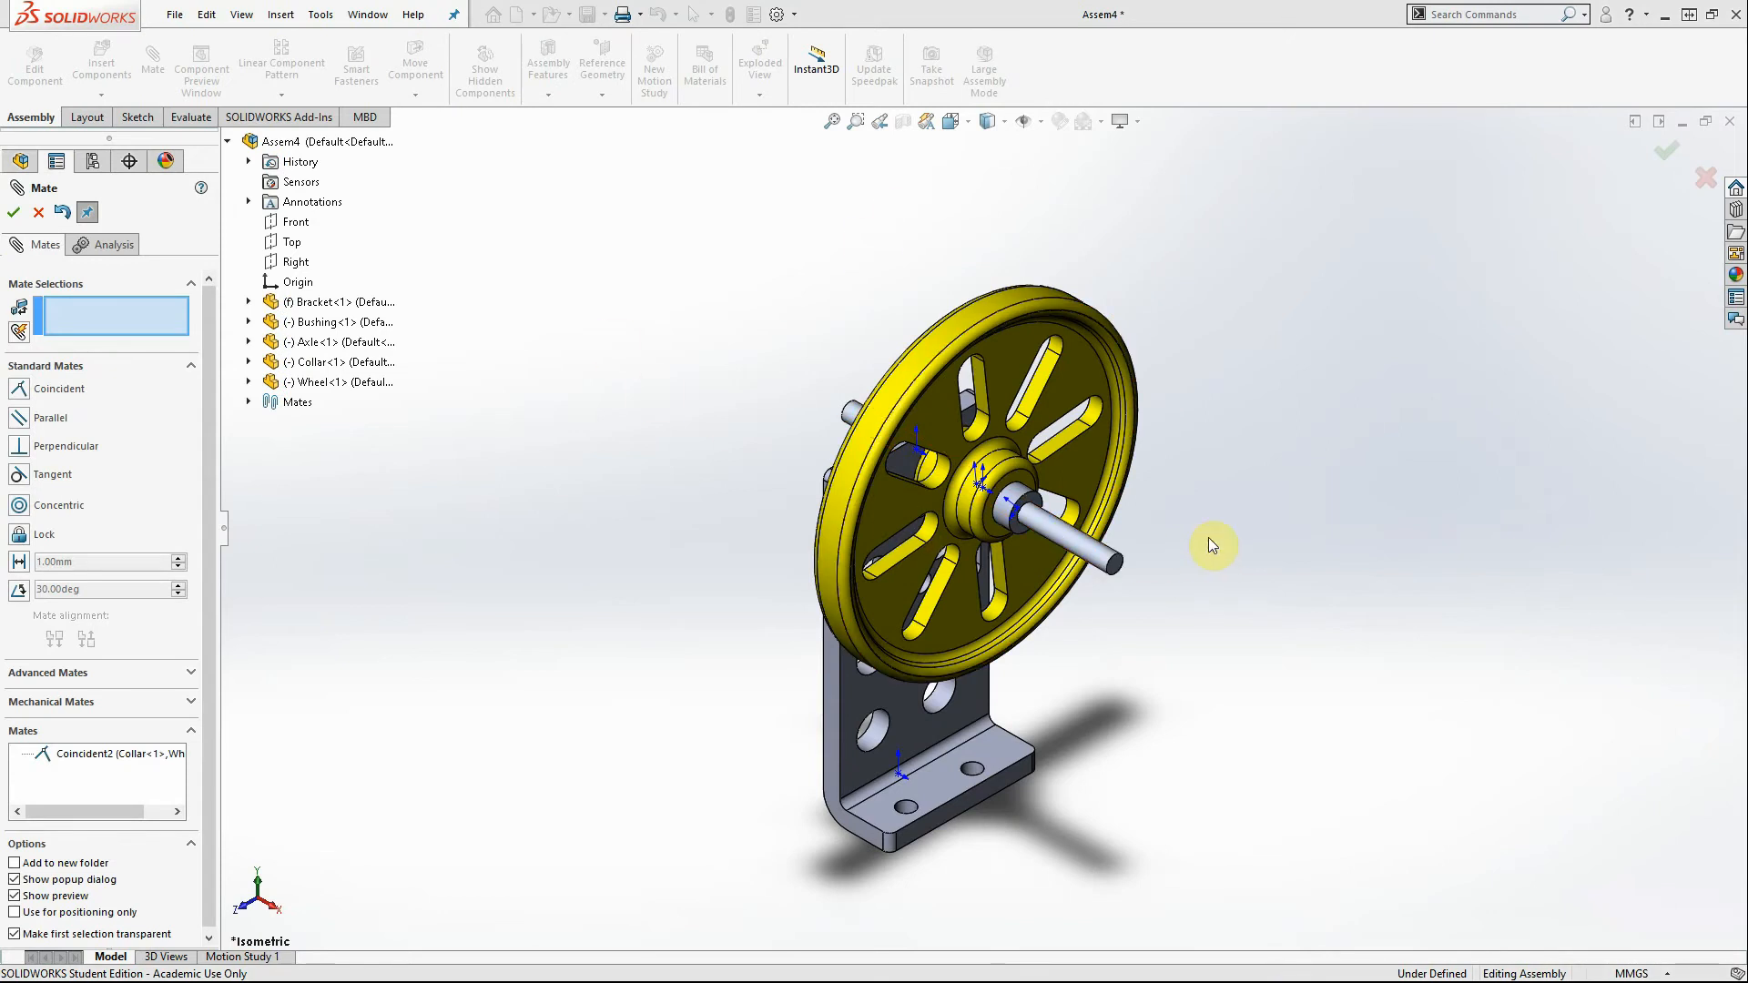
# Insert the 2MM Set Screw part and place it freely beside the free end of the axle
pyautogui.click(1017, 494)
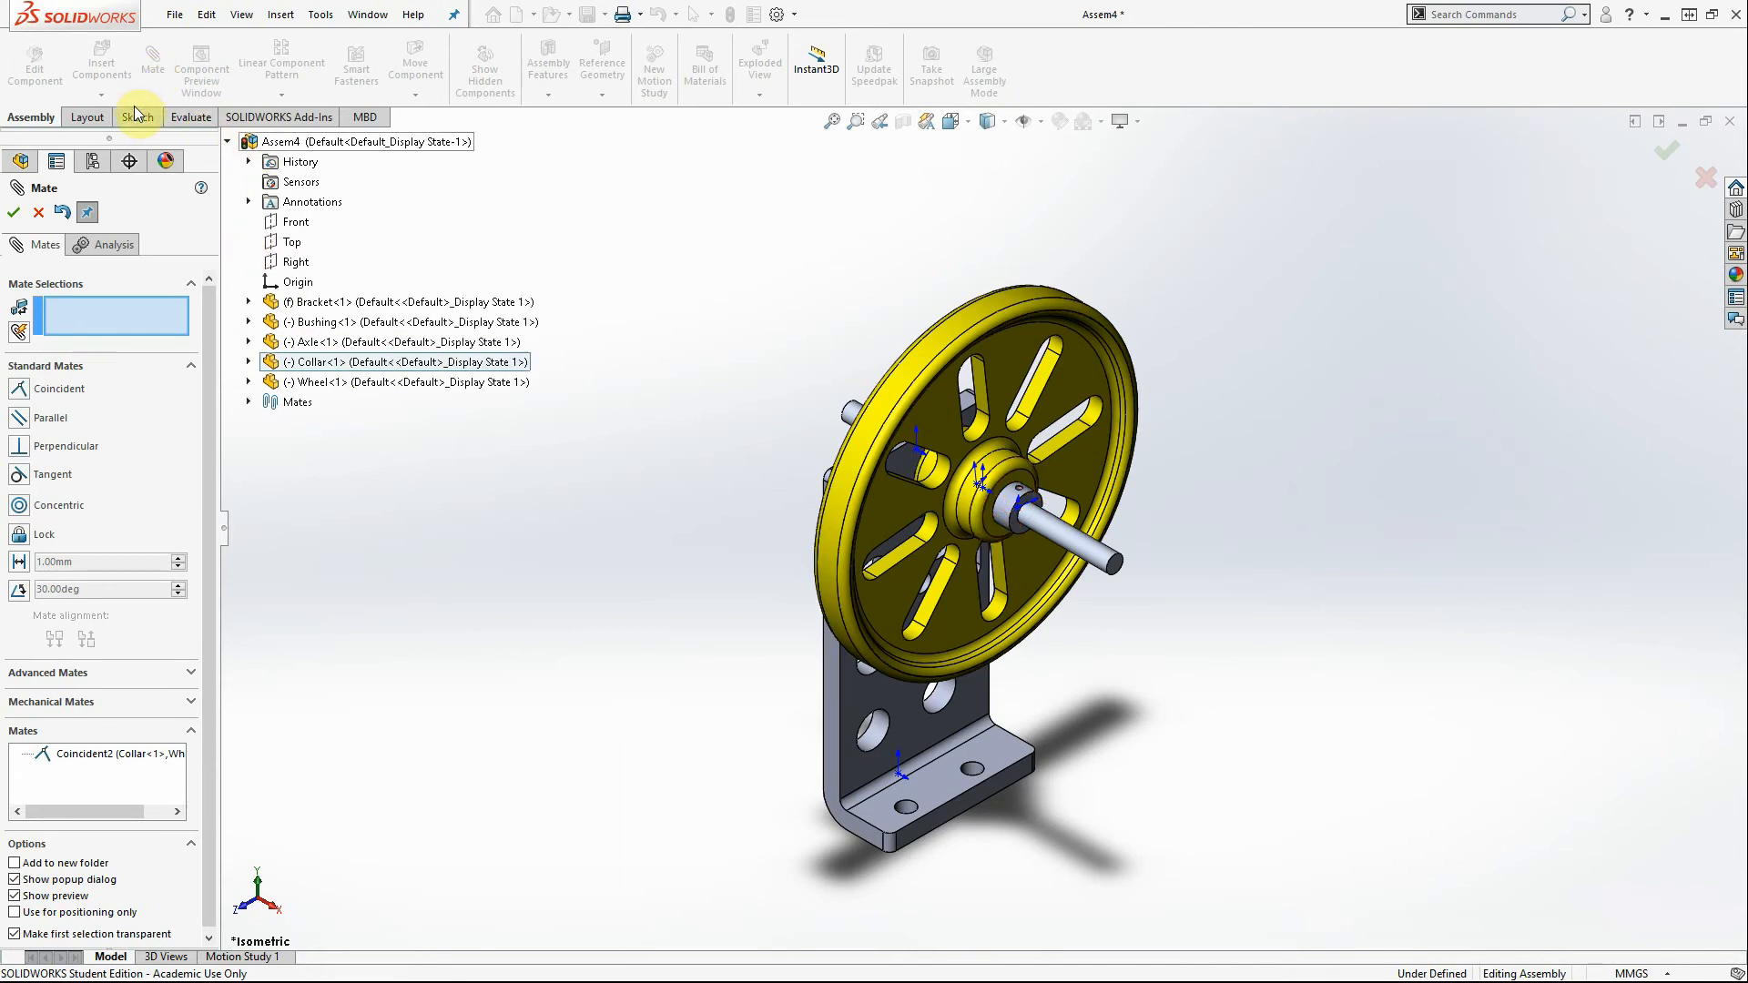
pyautogui.click(13, 215)
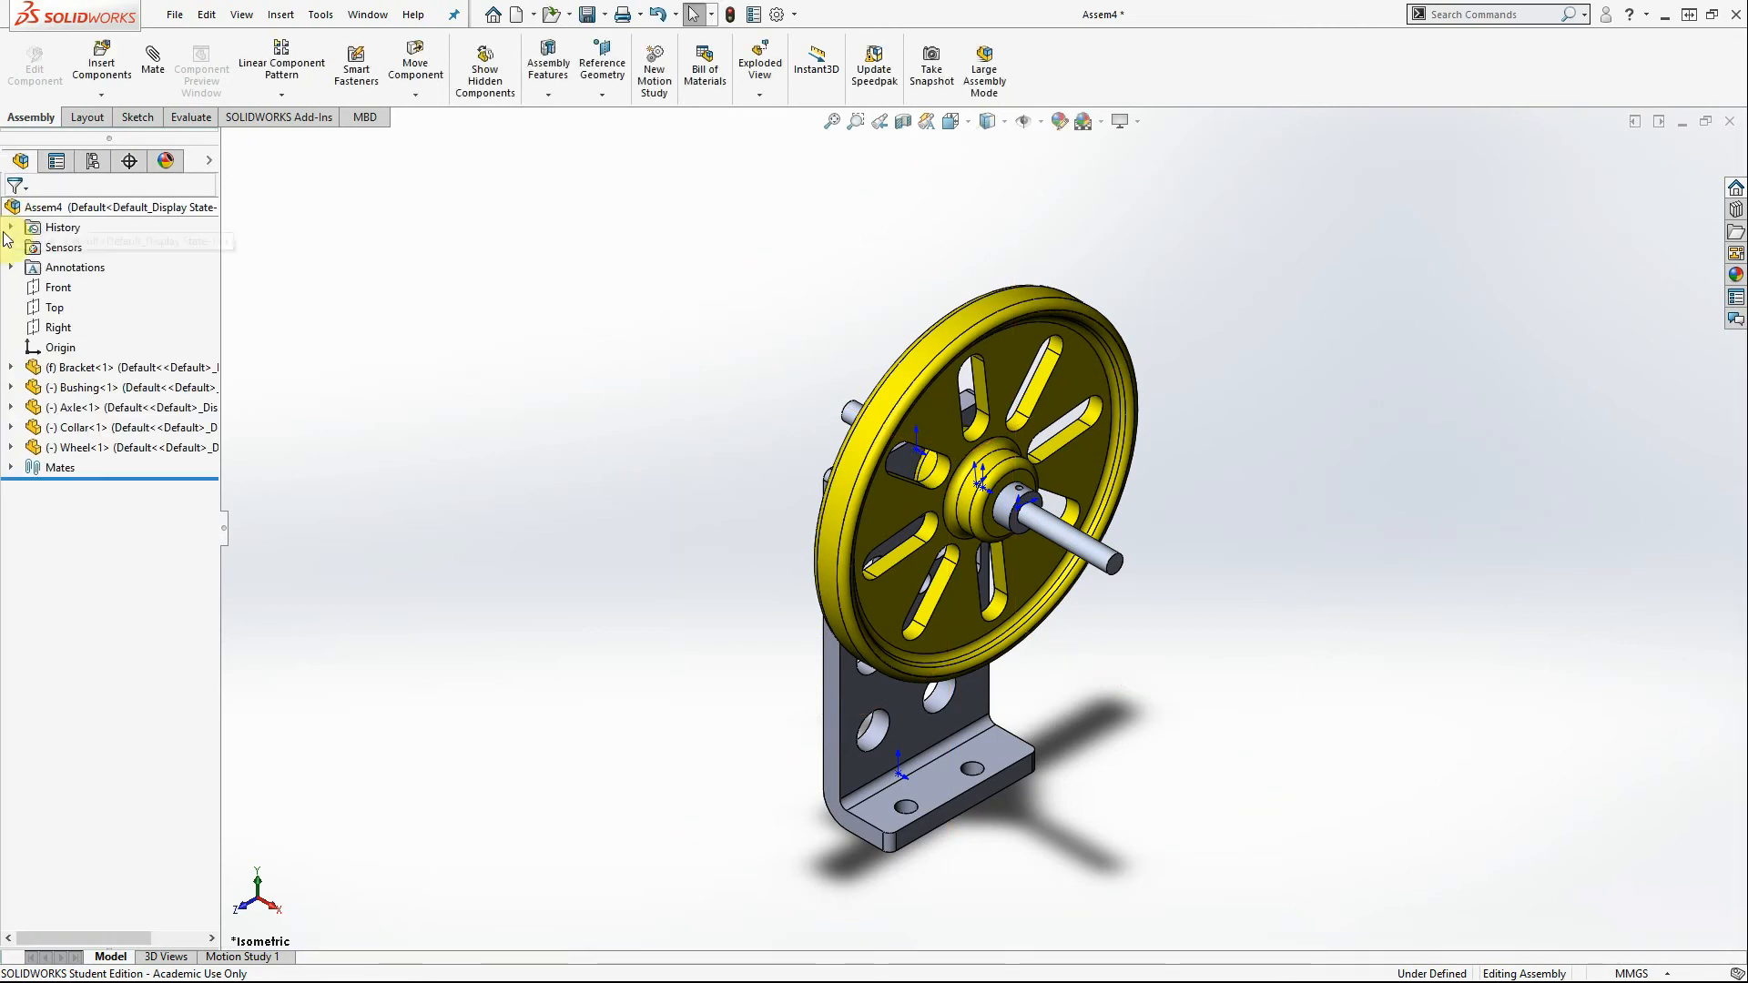
pyautogui.click(110, 72)
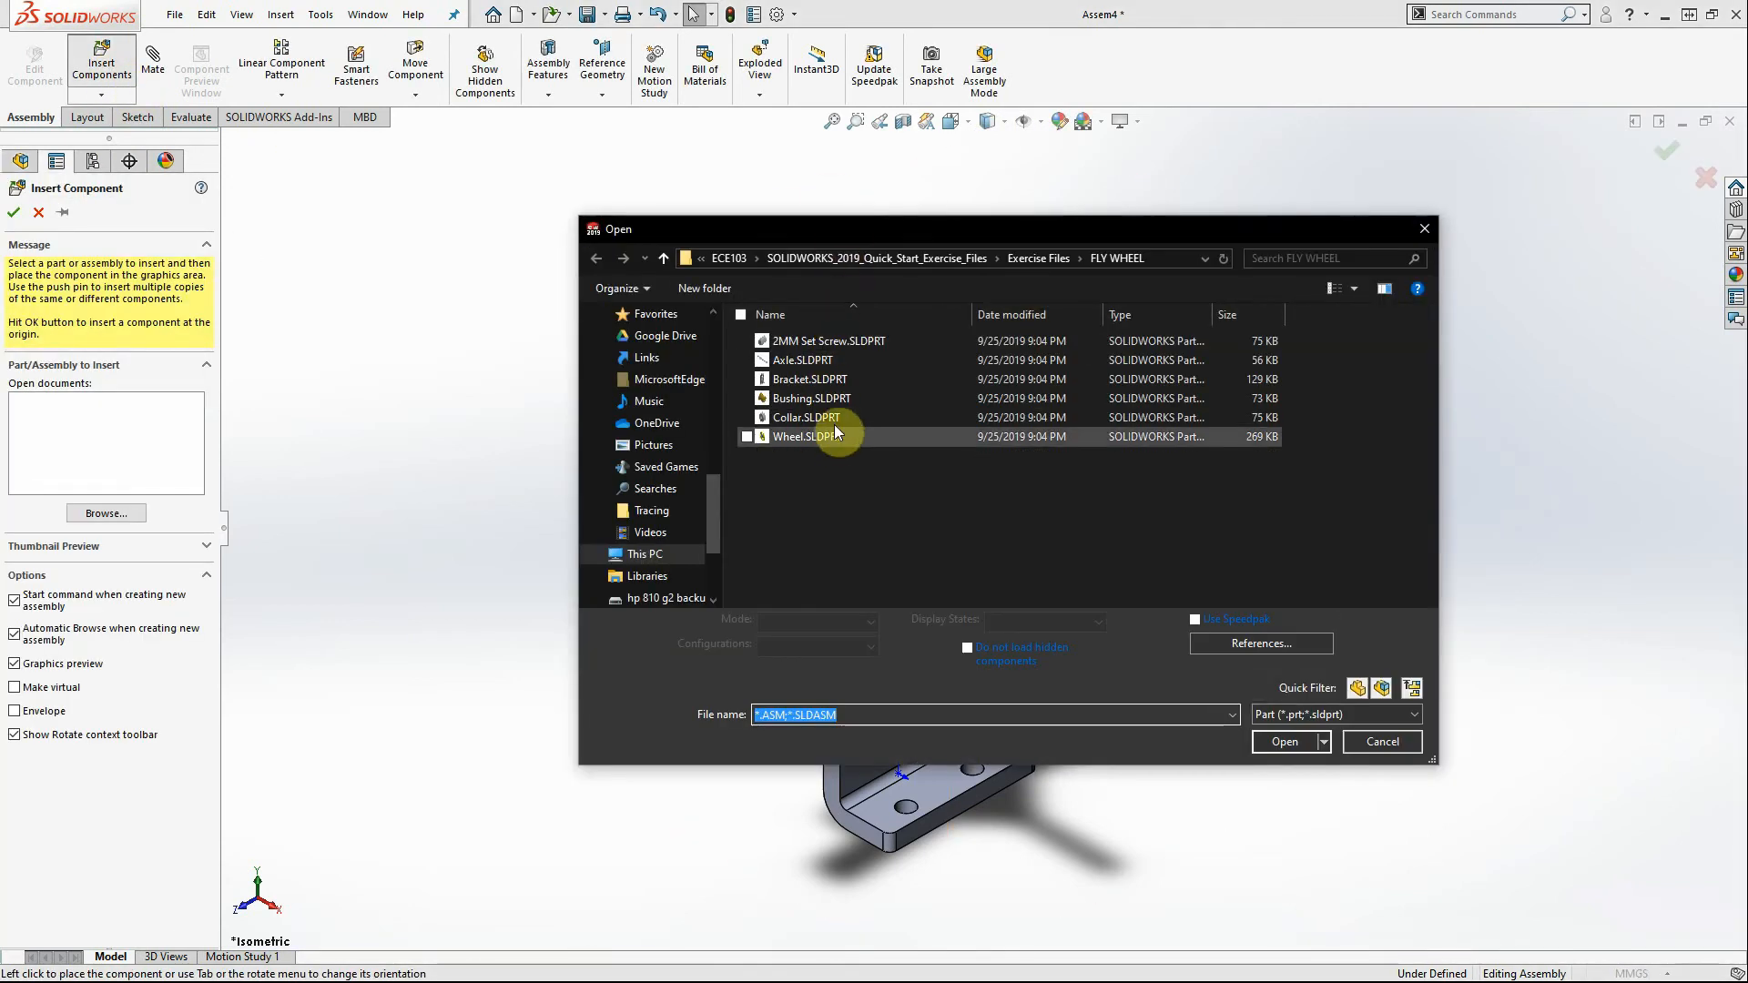
pyautogui.click(817, 343)
pyautogui.click(1286, 730)
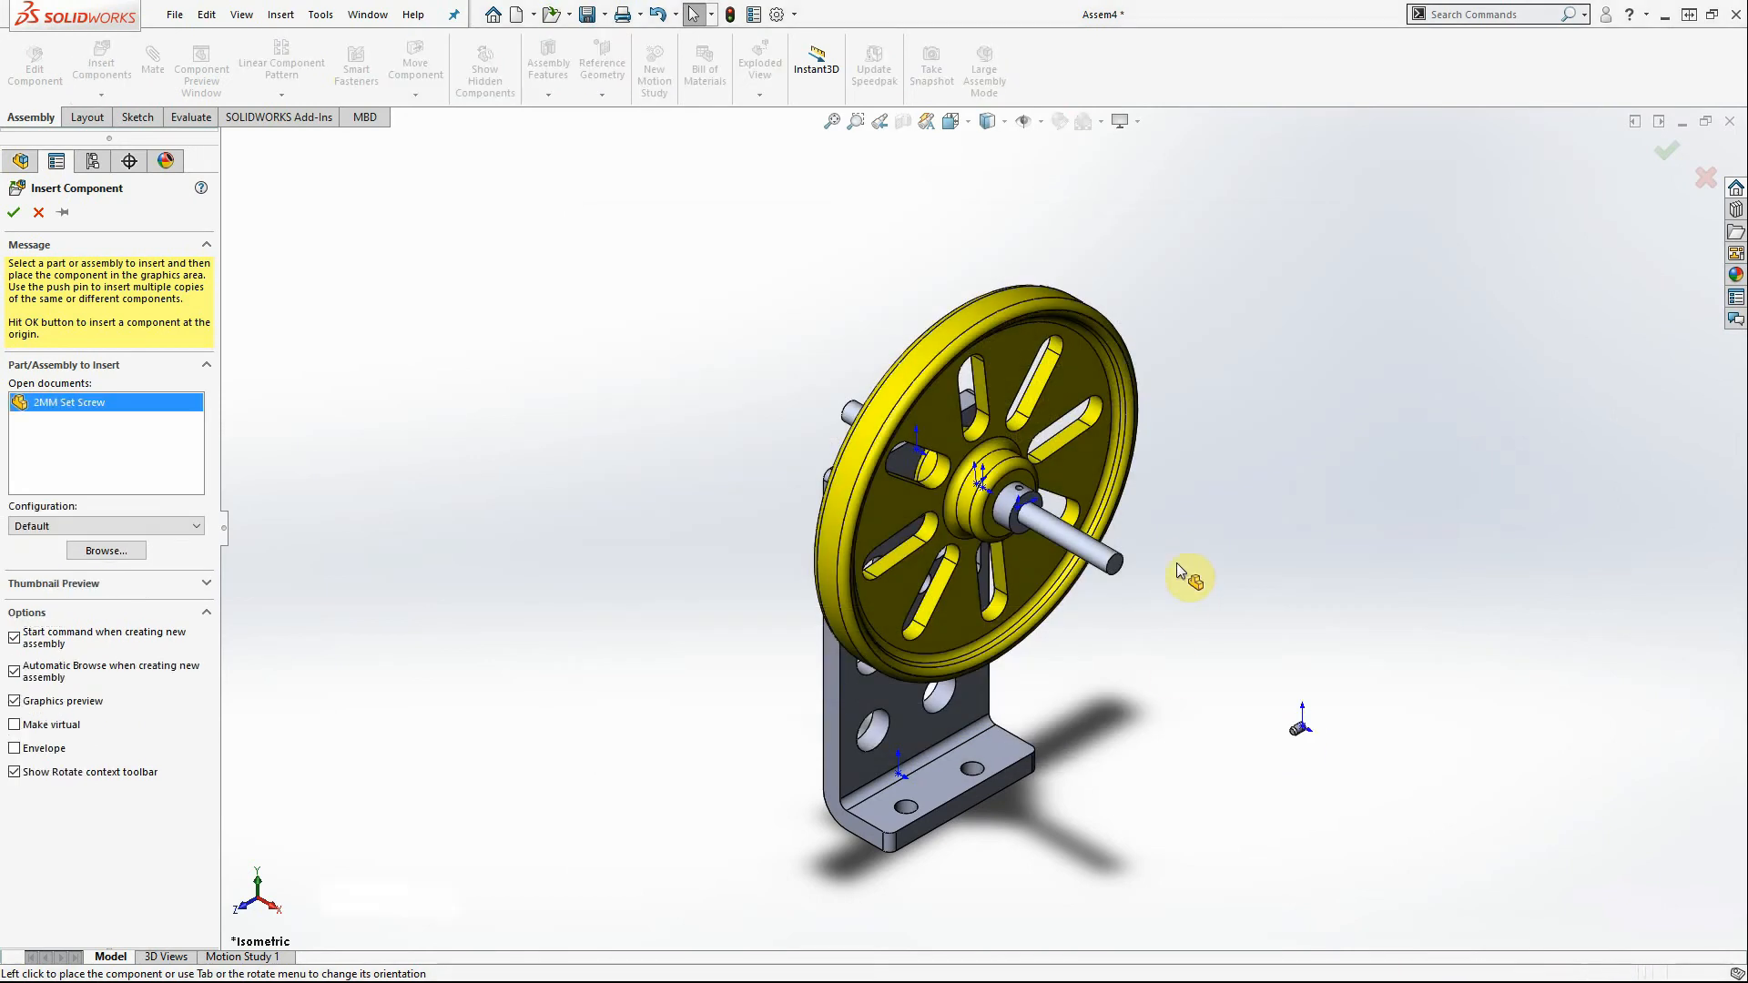
pyautogui.click(1181, 569)
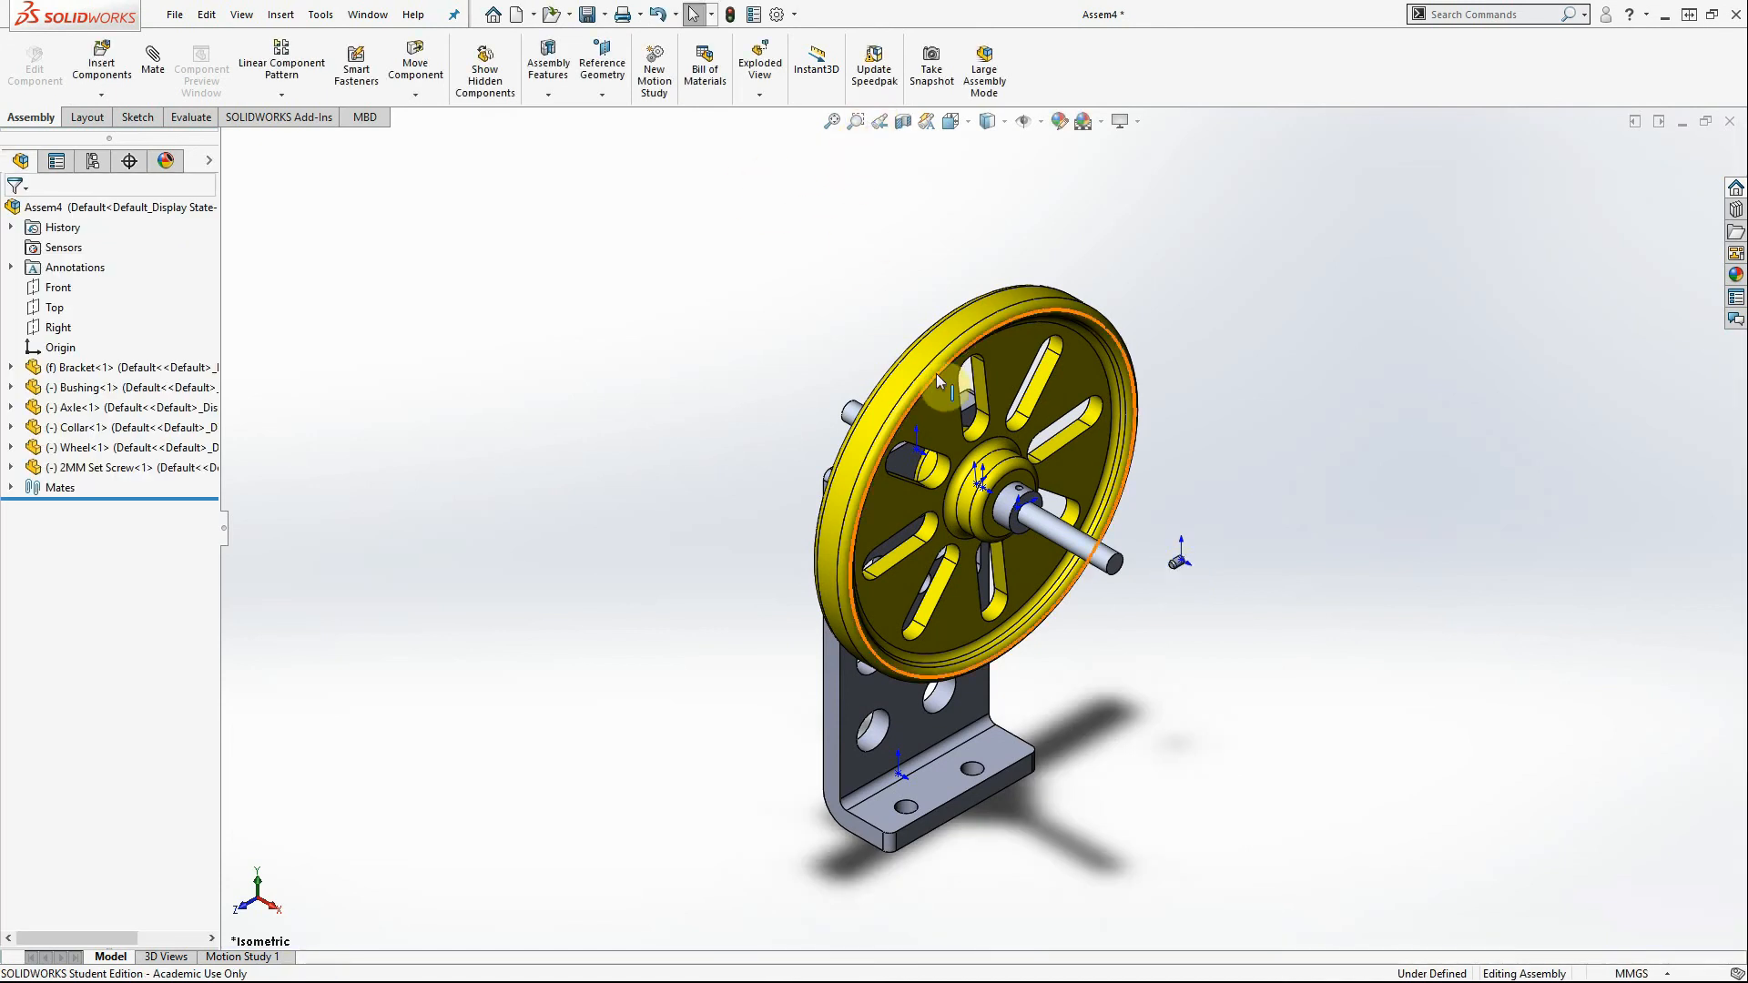
# Add a concentric mate between the set screw's cylindrical face and the small radial hole in the collar
pyautogui.scroll(-4, 937, 374)
pyautogui.scroll(-2, 937, 374)
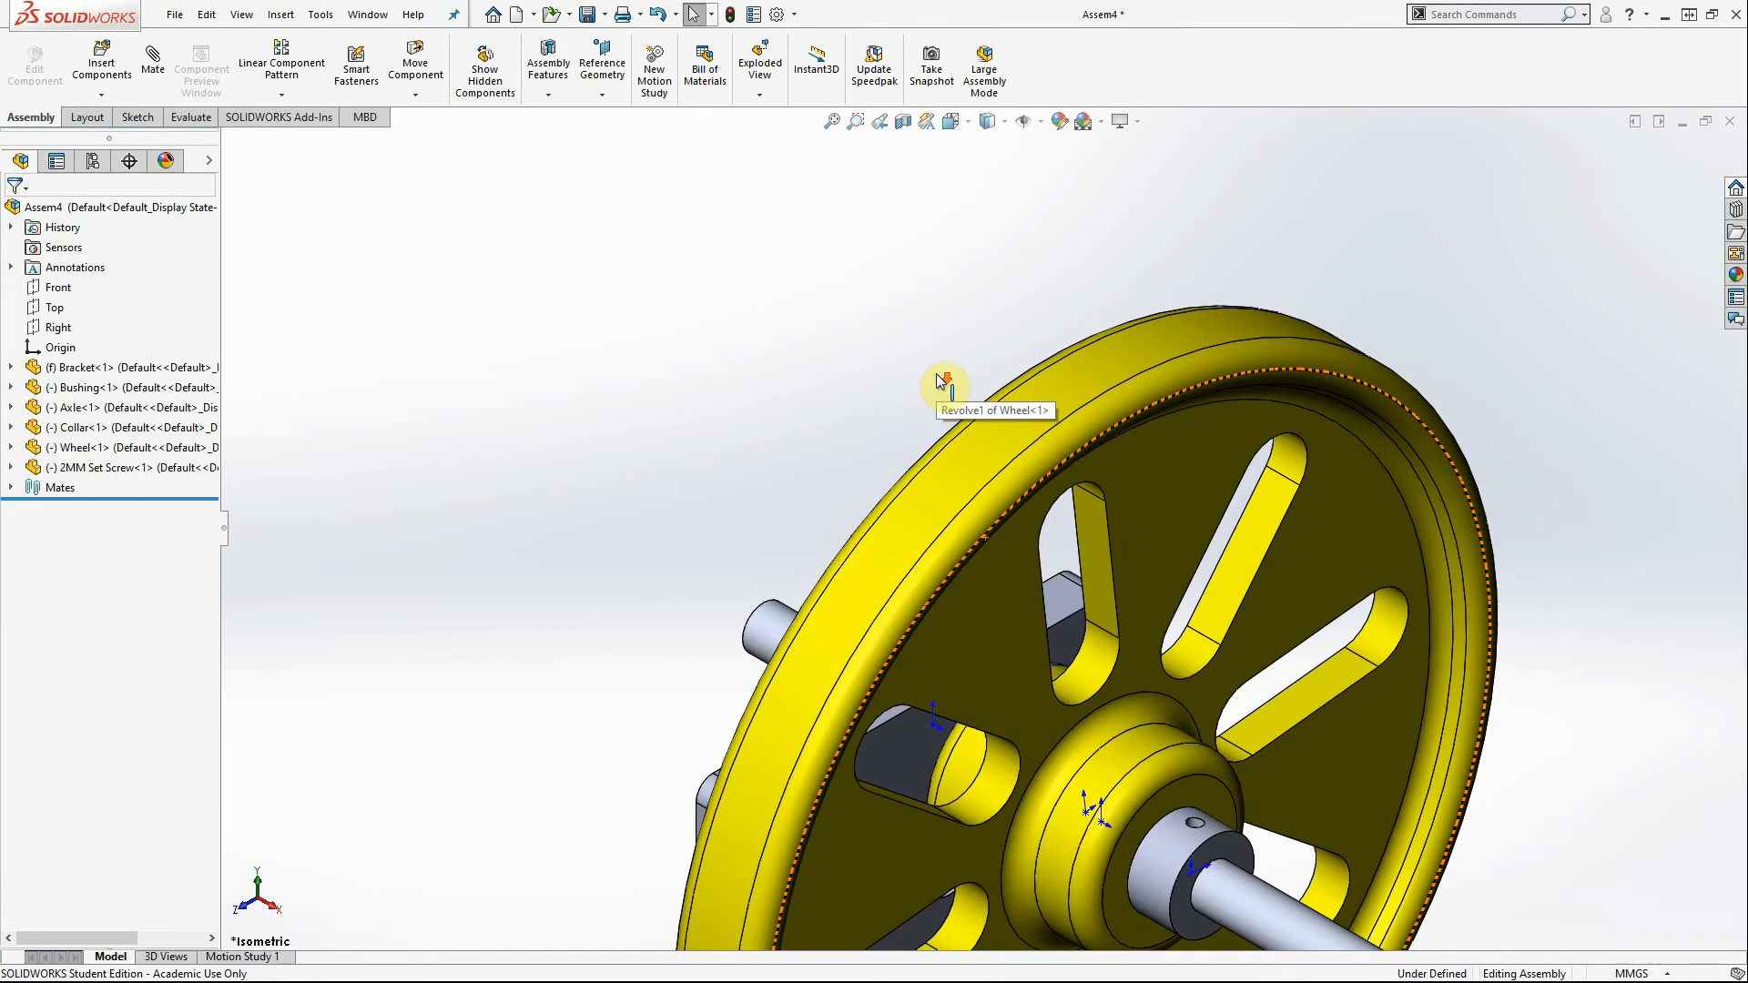
pyautogui.keyDown('ctrl'); pyautogui.moveTo(1214, 550); pyautogui.dragTo(669, 146, button='middle'); pyautogui.keyUp('ctrl')
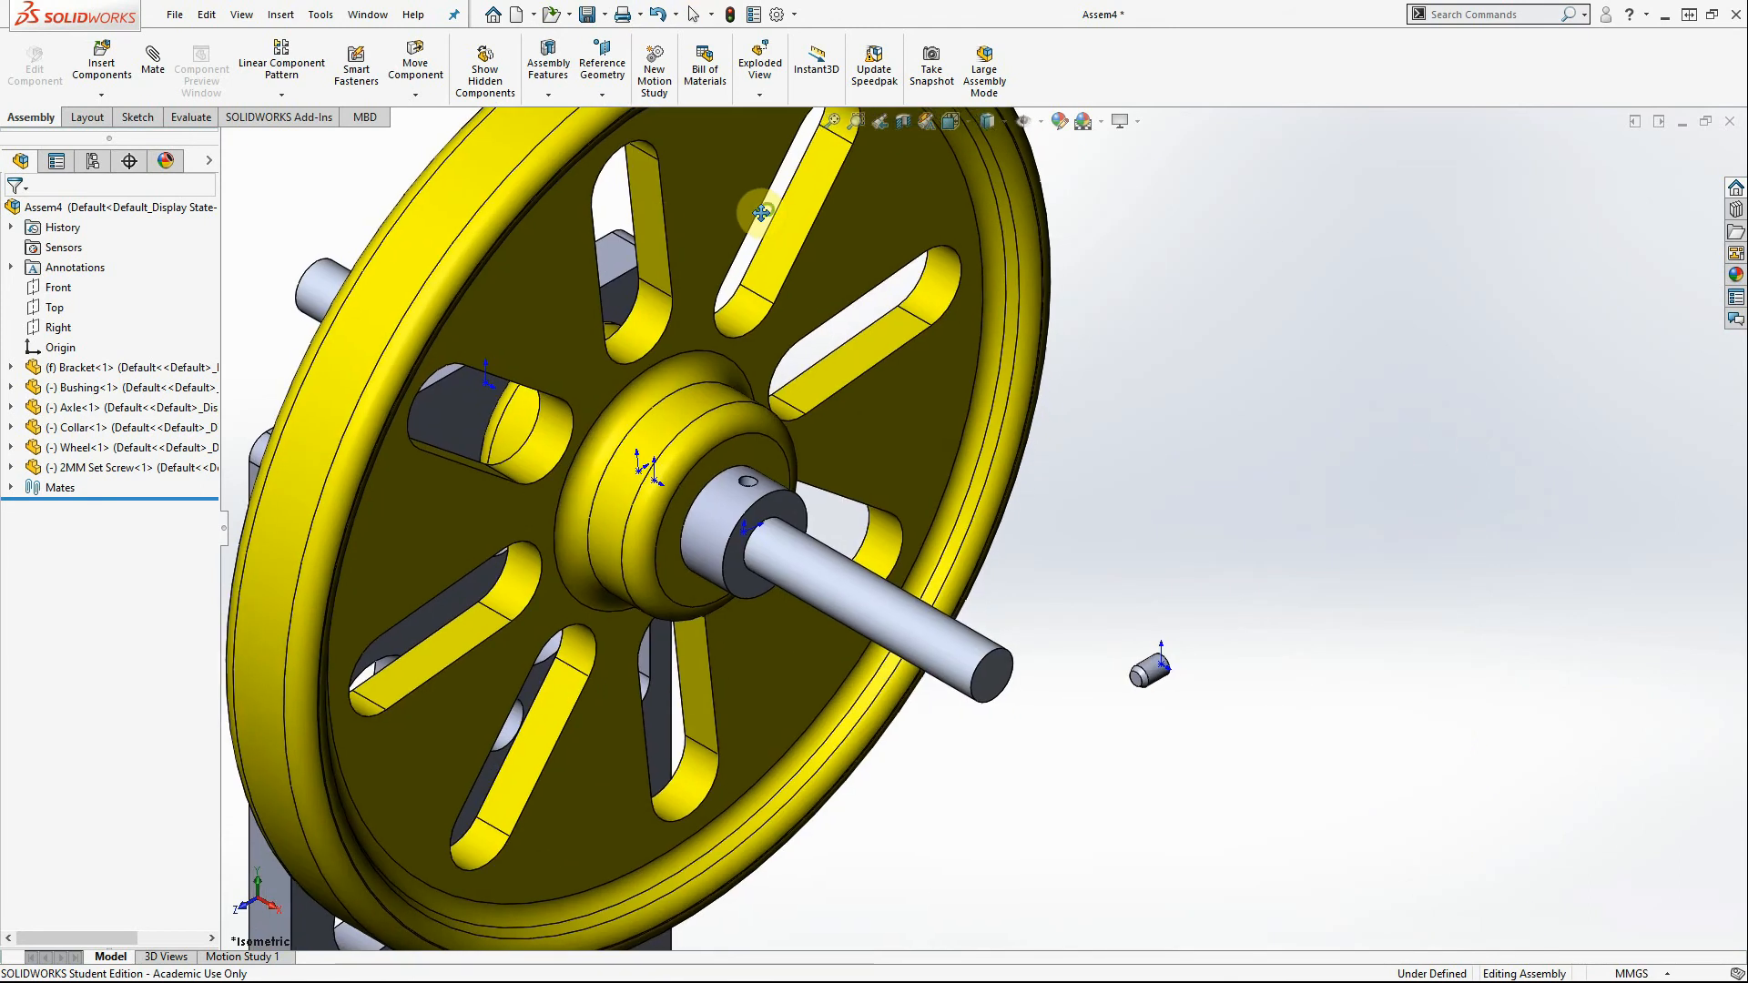
pyautogui.click(1154, 672)
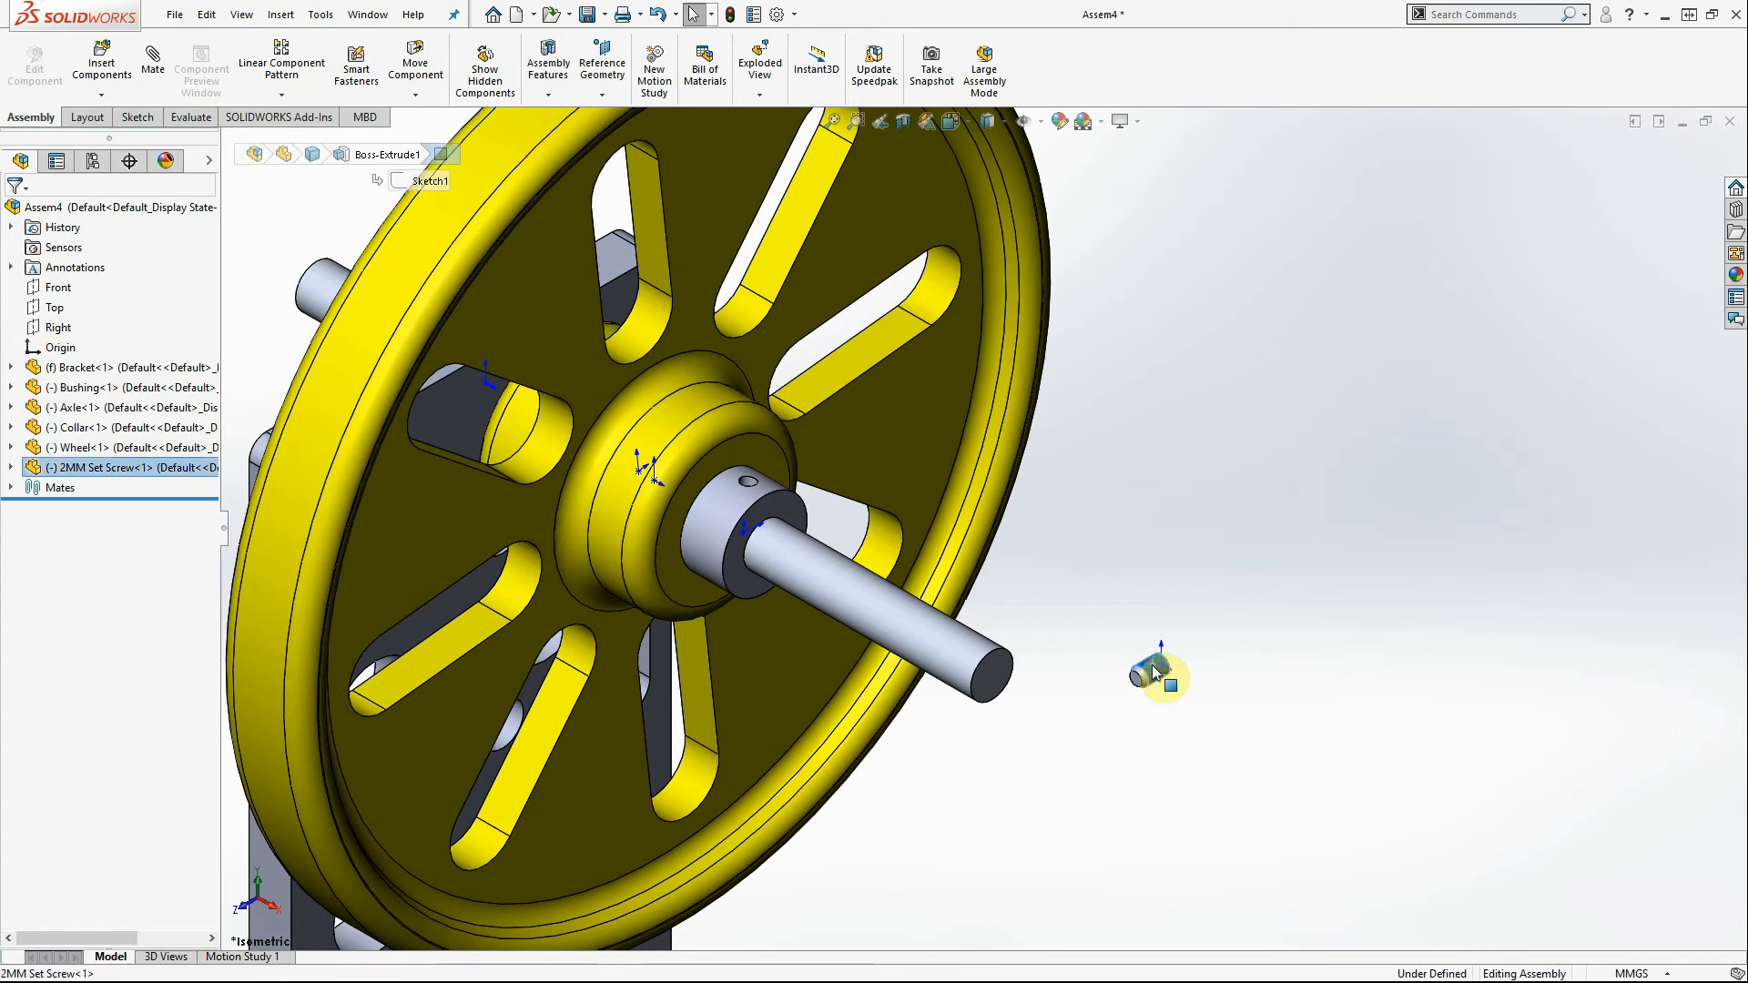
pyautogui.keyDown('ctrl'); pyautogui.click(746, 481); pyautogui.keyUp('ctrl')
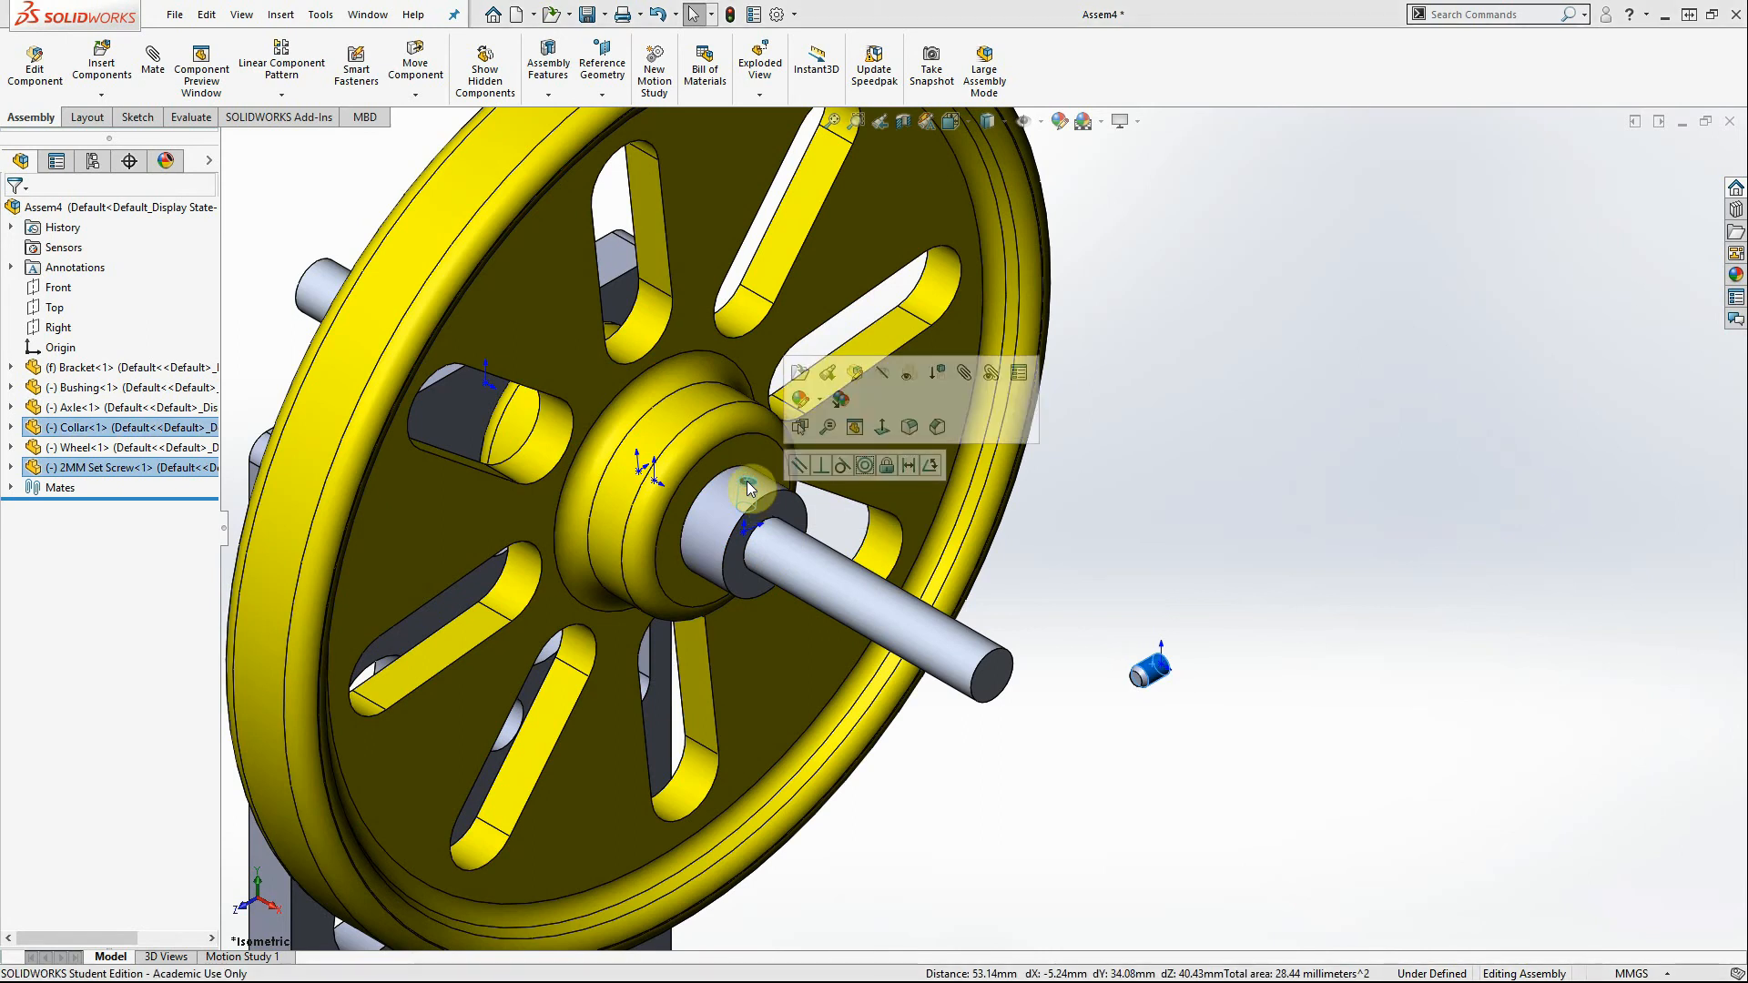
pyautogui.click(866, 467)
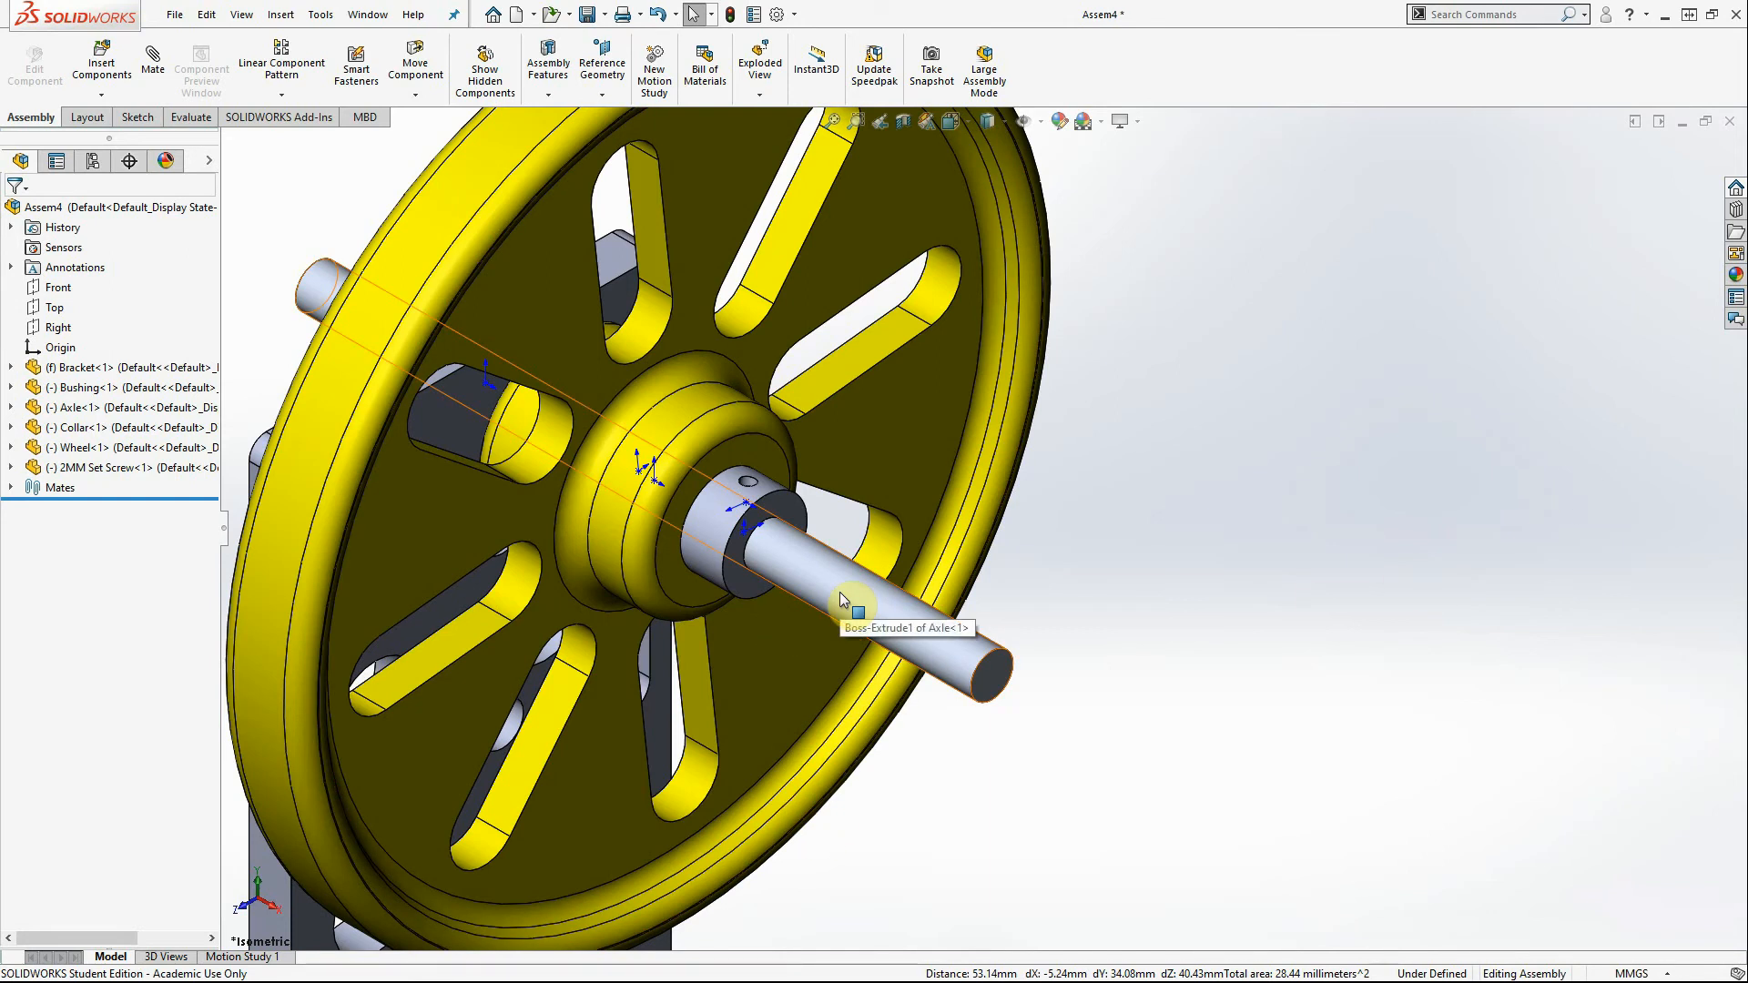
# Hide the axle and the collar to expose the set screw inside them
pyautogui.rightClick(81, 412)
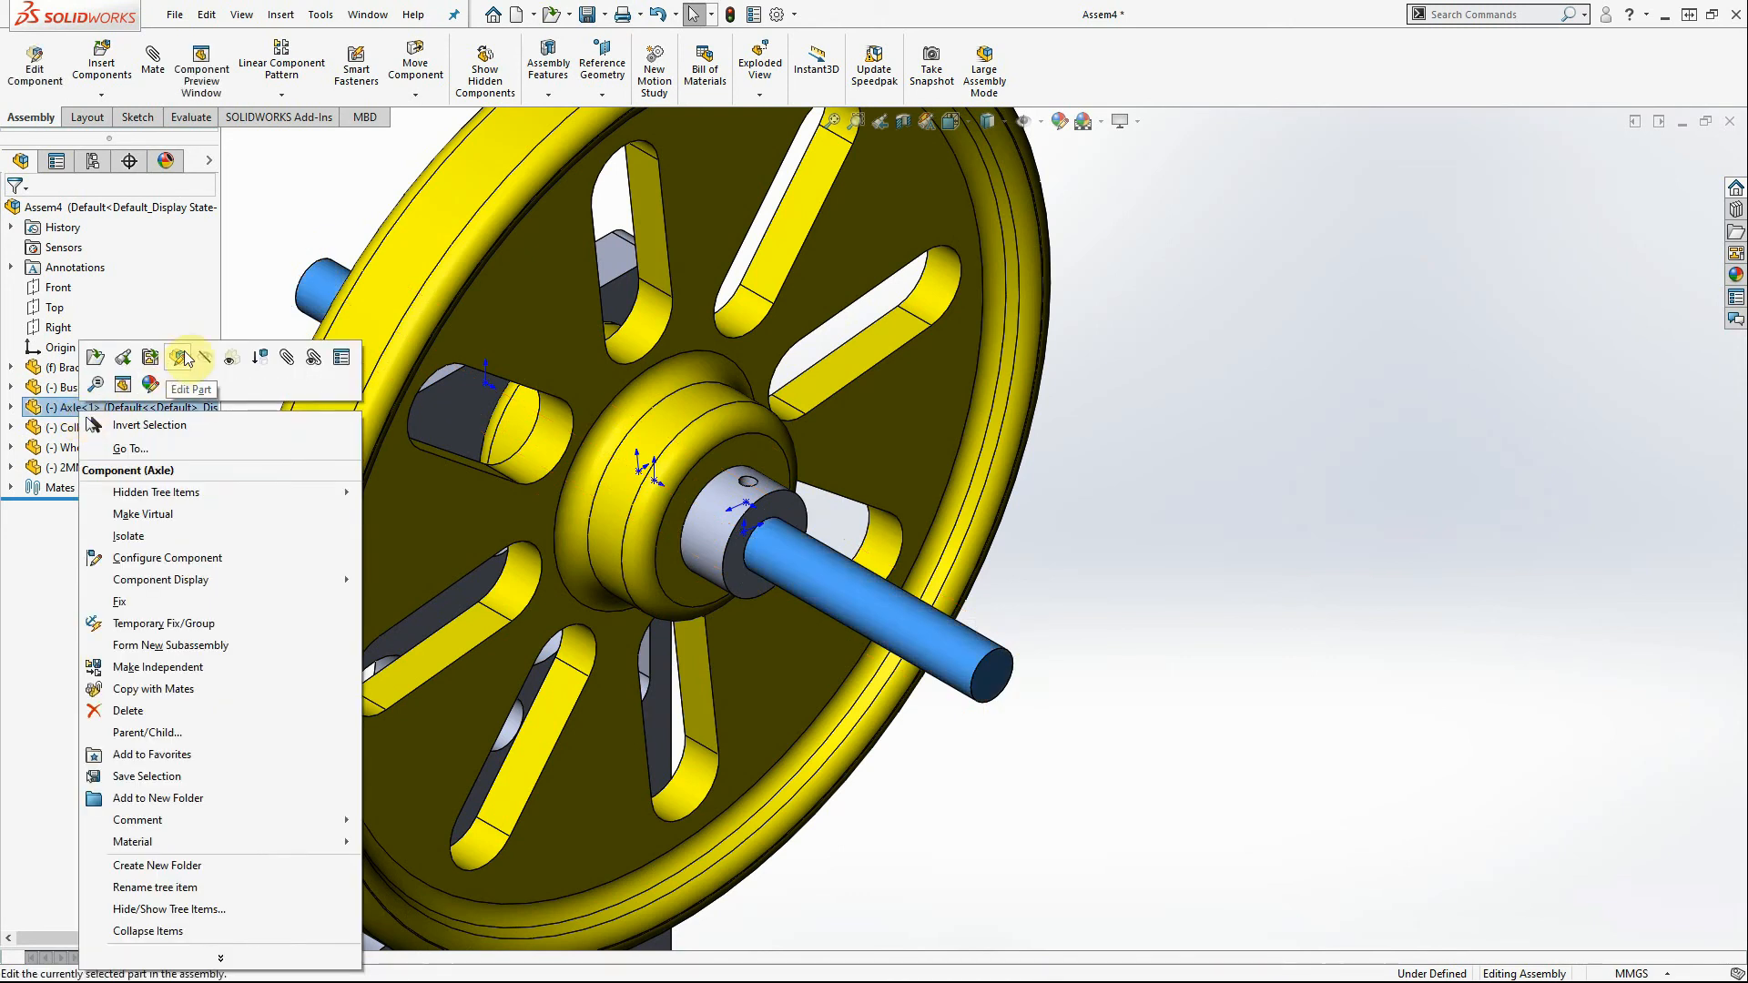
pyautogui.click(209, 364)
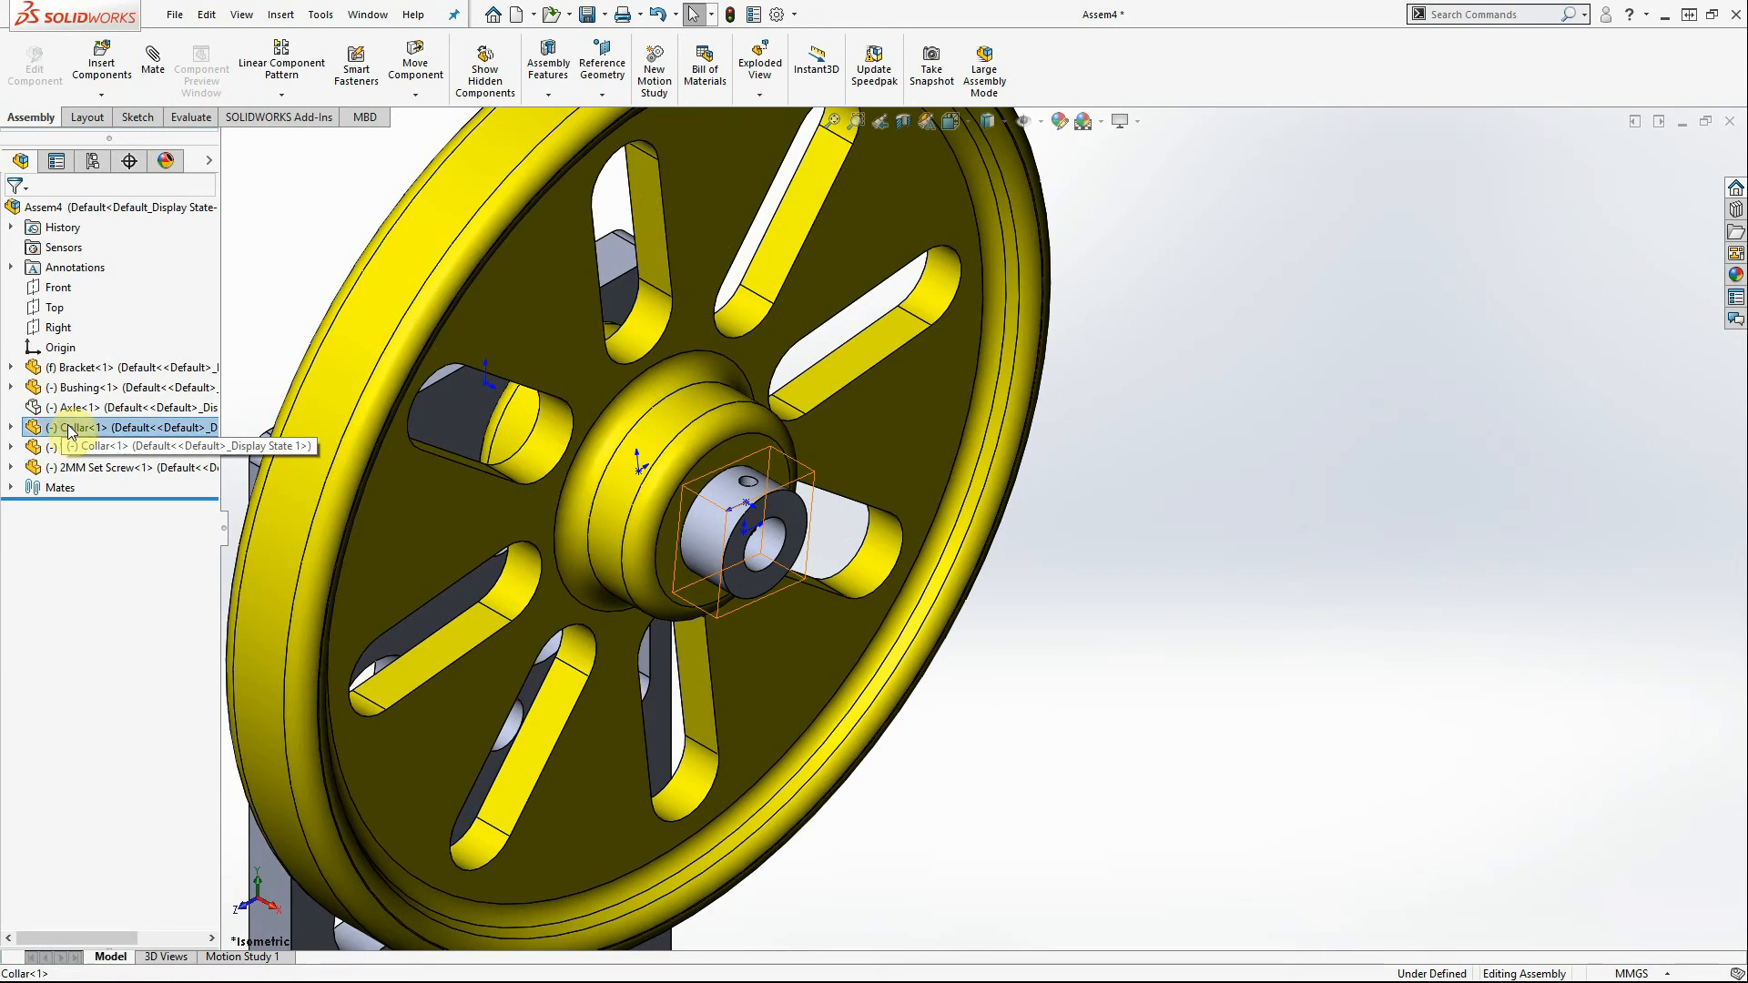
pyautogui.rightClick(67, 427)
pyautogui.click(193, 370)
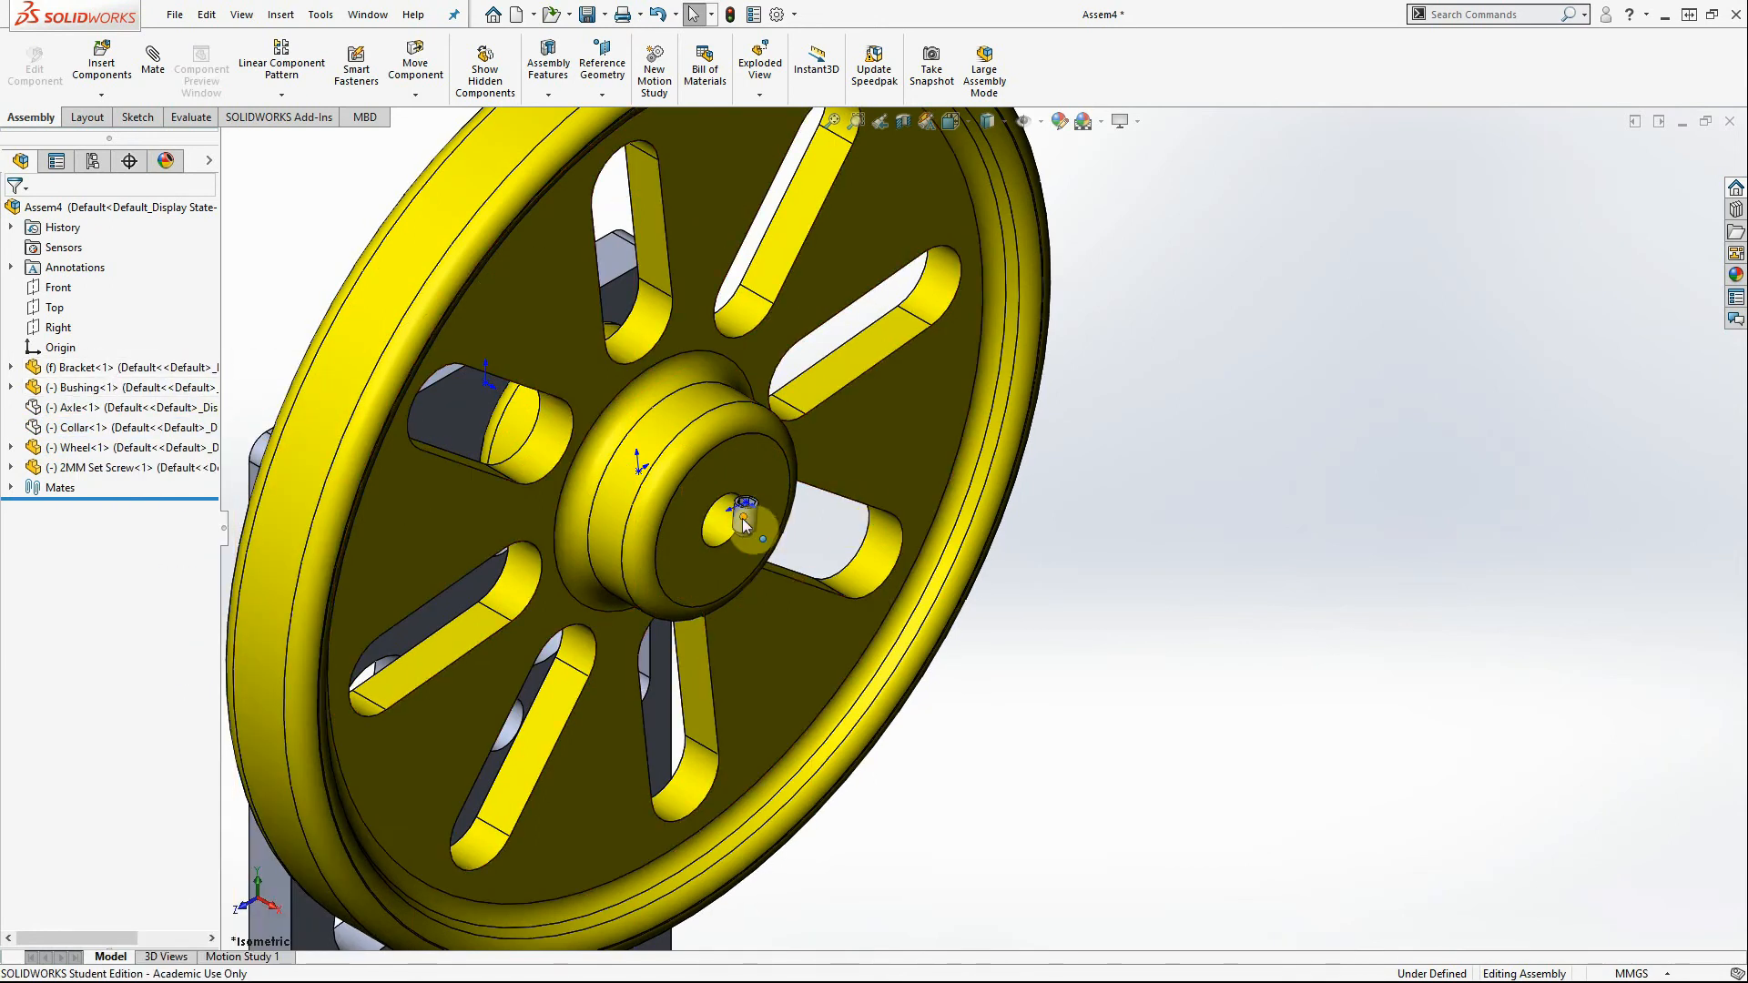
# Move the set screw upward along its axis until it sits clear above the wheel's hub
pyautogui.moveTo(745, 505); pyautogui.dragTo(747, 457)
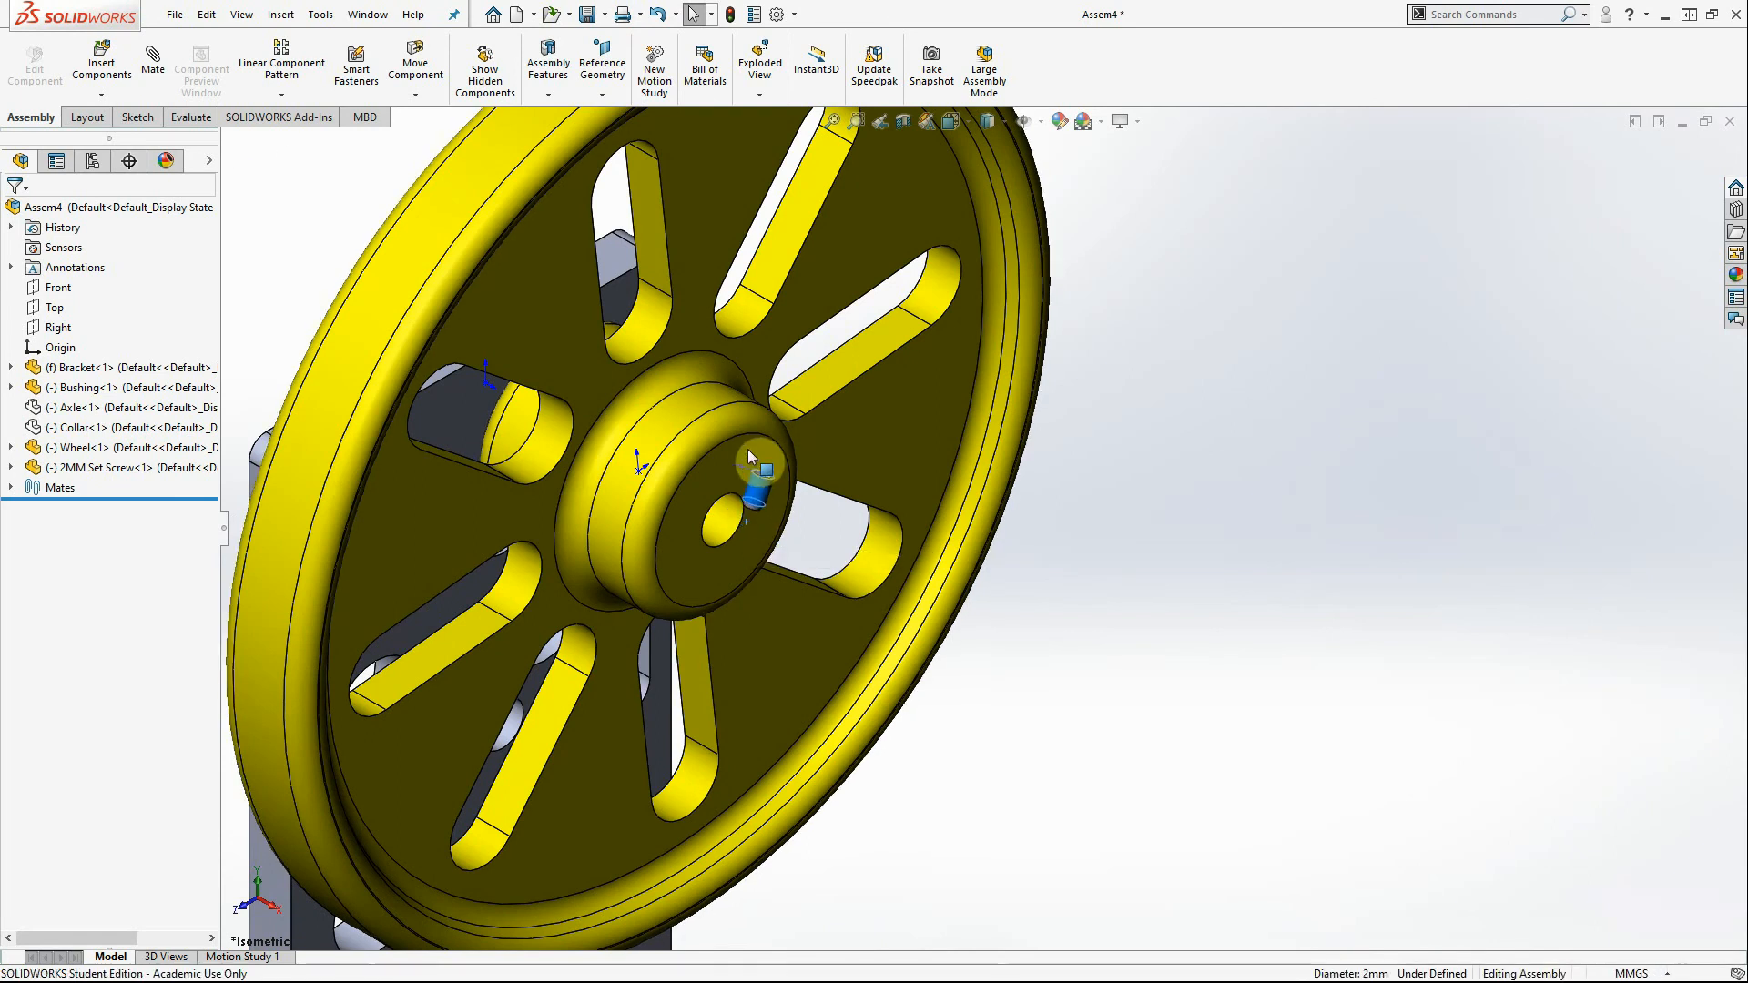
pyautogui.moveTo(736, 288); pyautogui.dragTo(702, 268)
pyautogui.moveTo(830, 271); pyautogui.dragTo(827, 381)
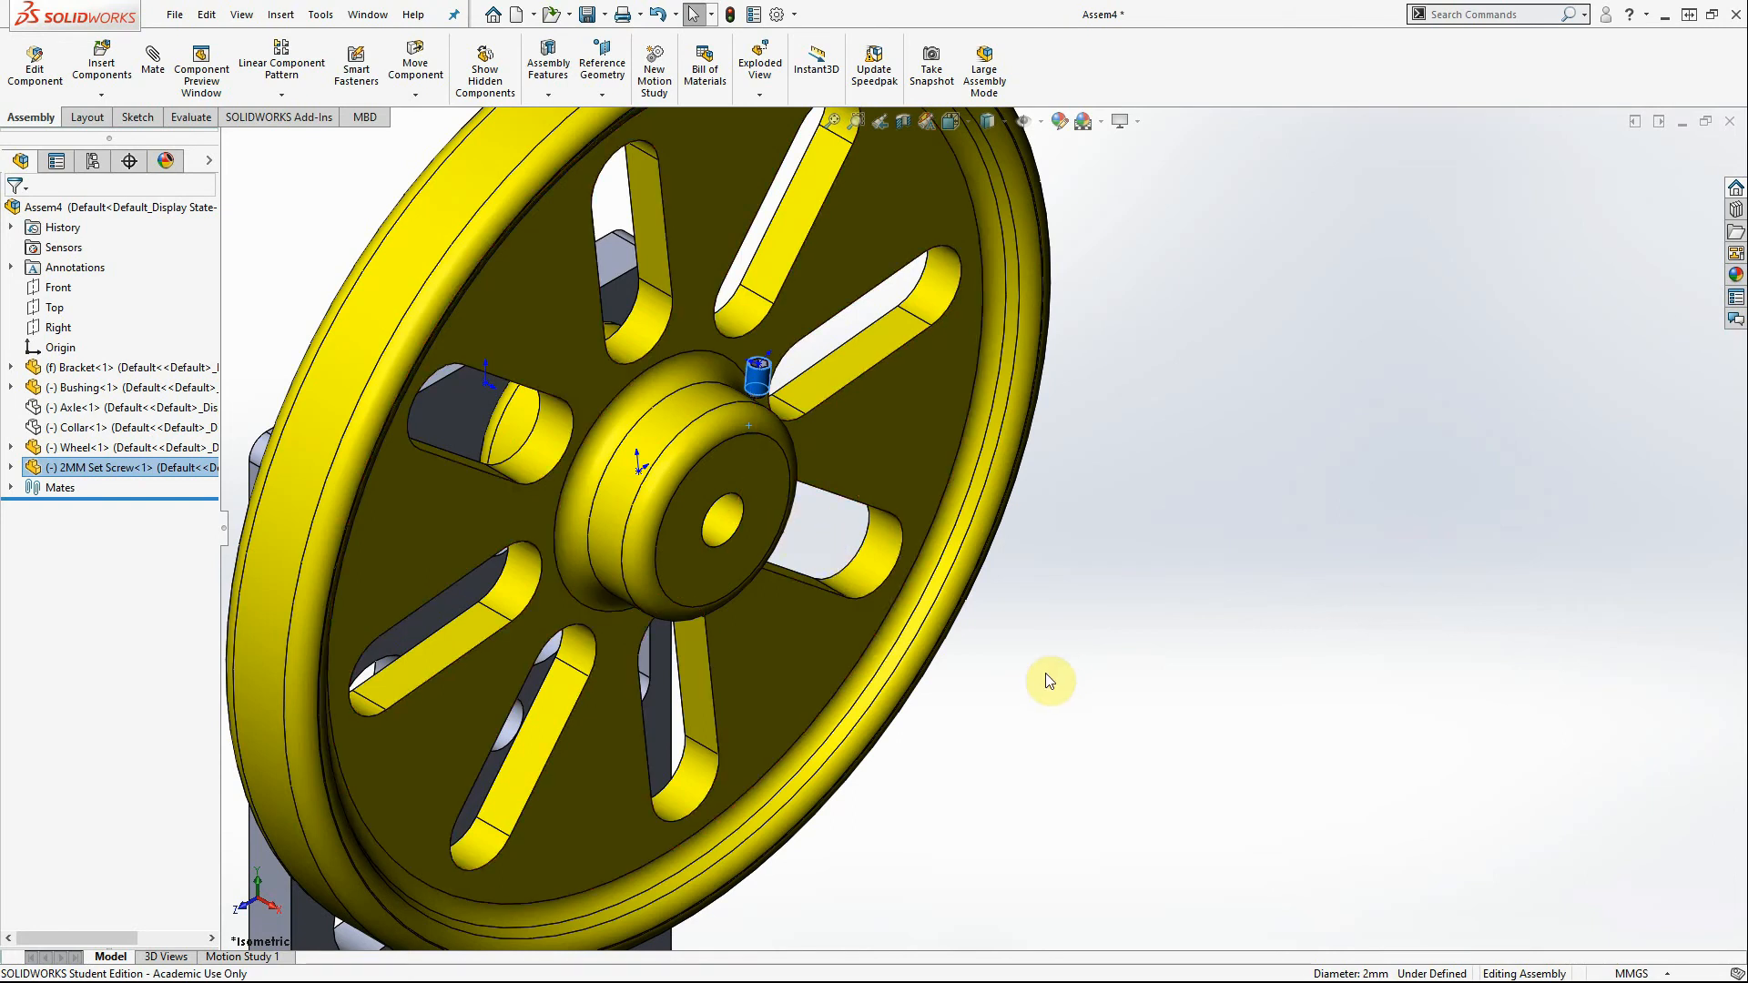
# Show the hidden collar and axle again
pyautogui.rightClick(82, 436)
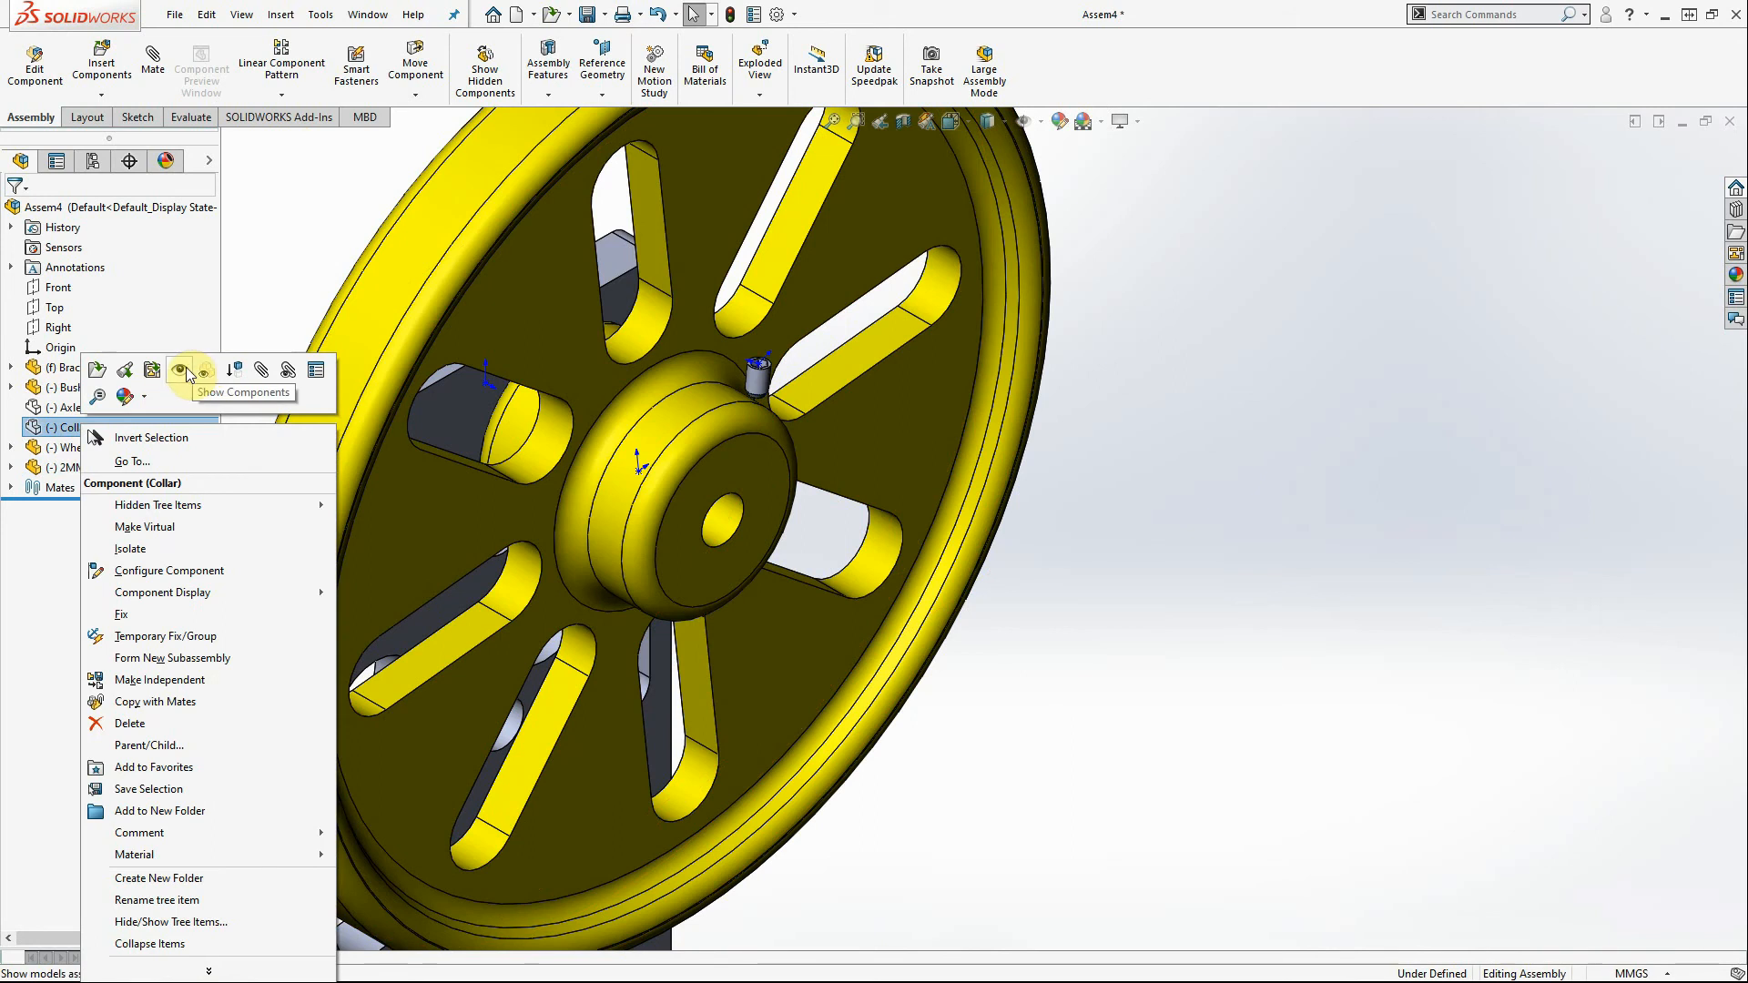
pyautogui.click(183, 372)
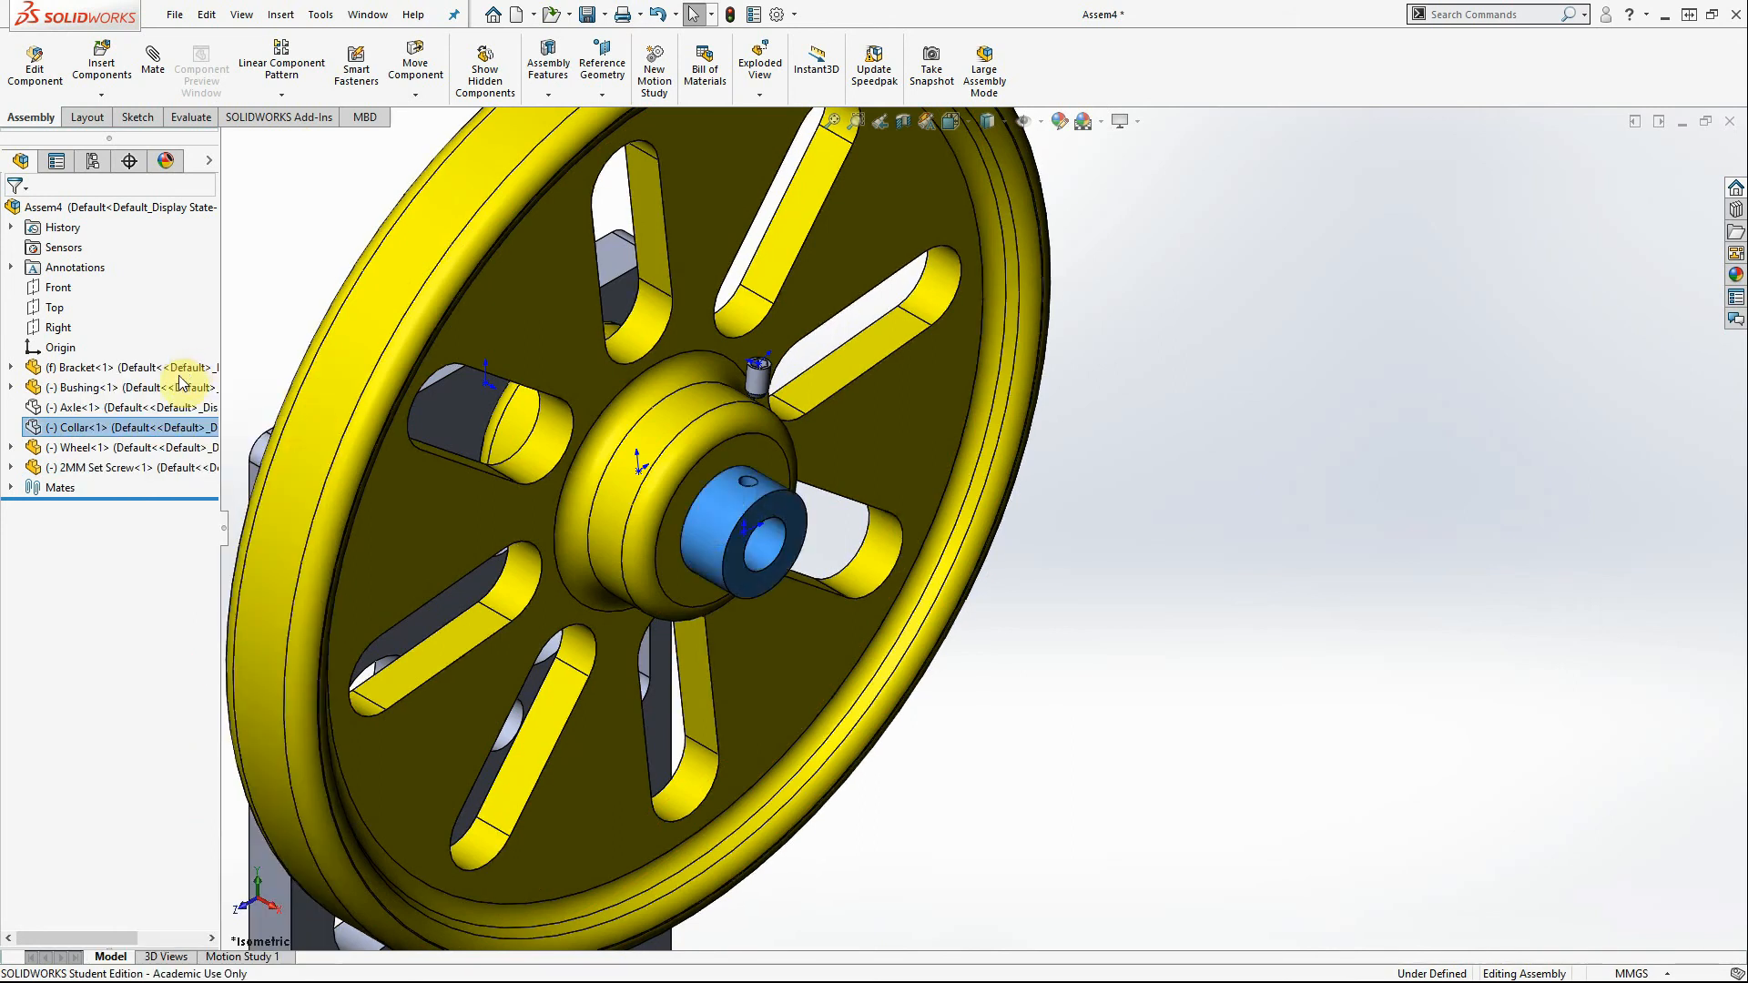
pyautogui.rightClick(143, 412)
pyautogui.click(237, 358)
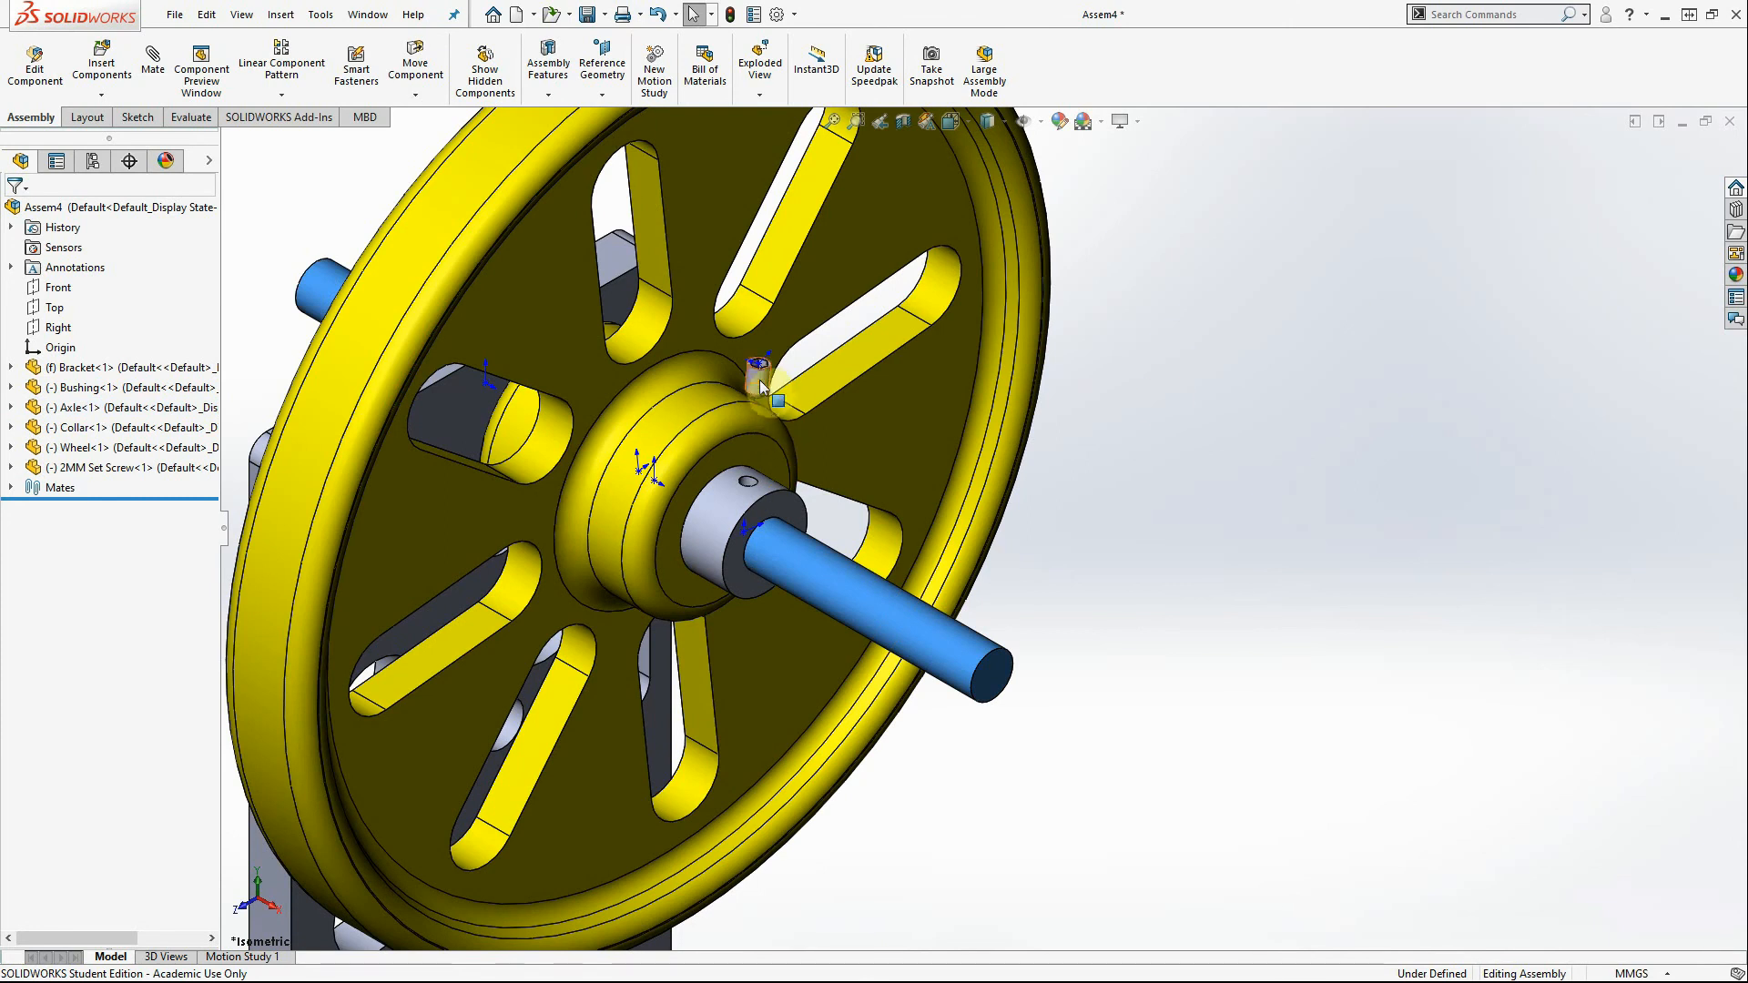
# Lower the set screw along its axis to just above the collar's hole and turn the collar slightly around the axle
pyautogui.moveTo(758, 369); pyautogui.dragTo(746, 454)
pyautogui.moveTo(683, 502); pyautogui.dragTo(574, 415)
pyautogui.moveTo(710, 506)
pyautogui.mouseDown()
pyautogui.moveTo(698, 527)
pyautogui.moveTo(737, 492)
pyautogui.moveTo(711, 523)
pyautogui.mouseUp()
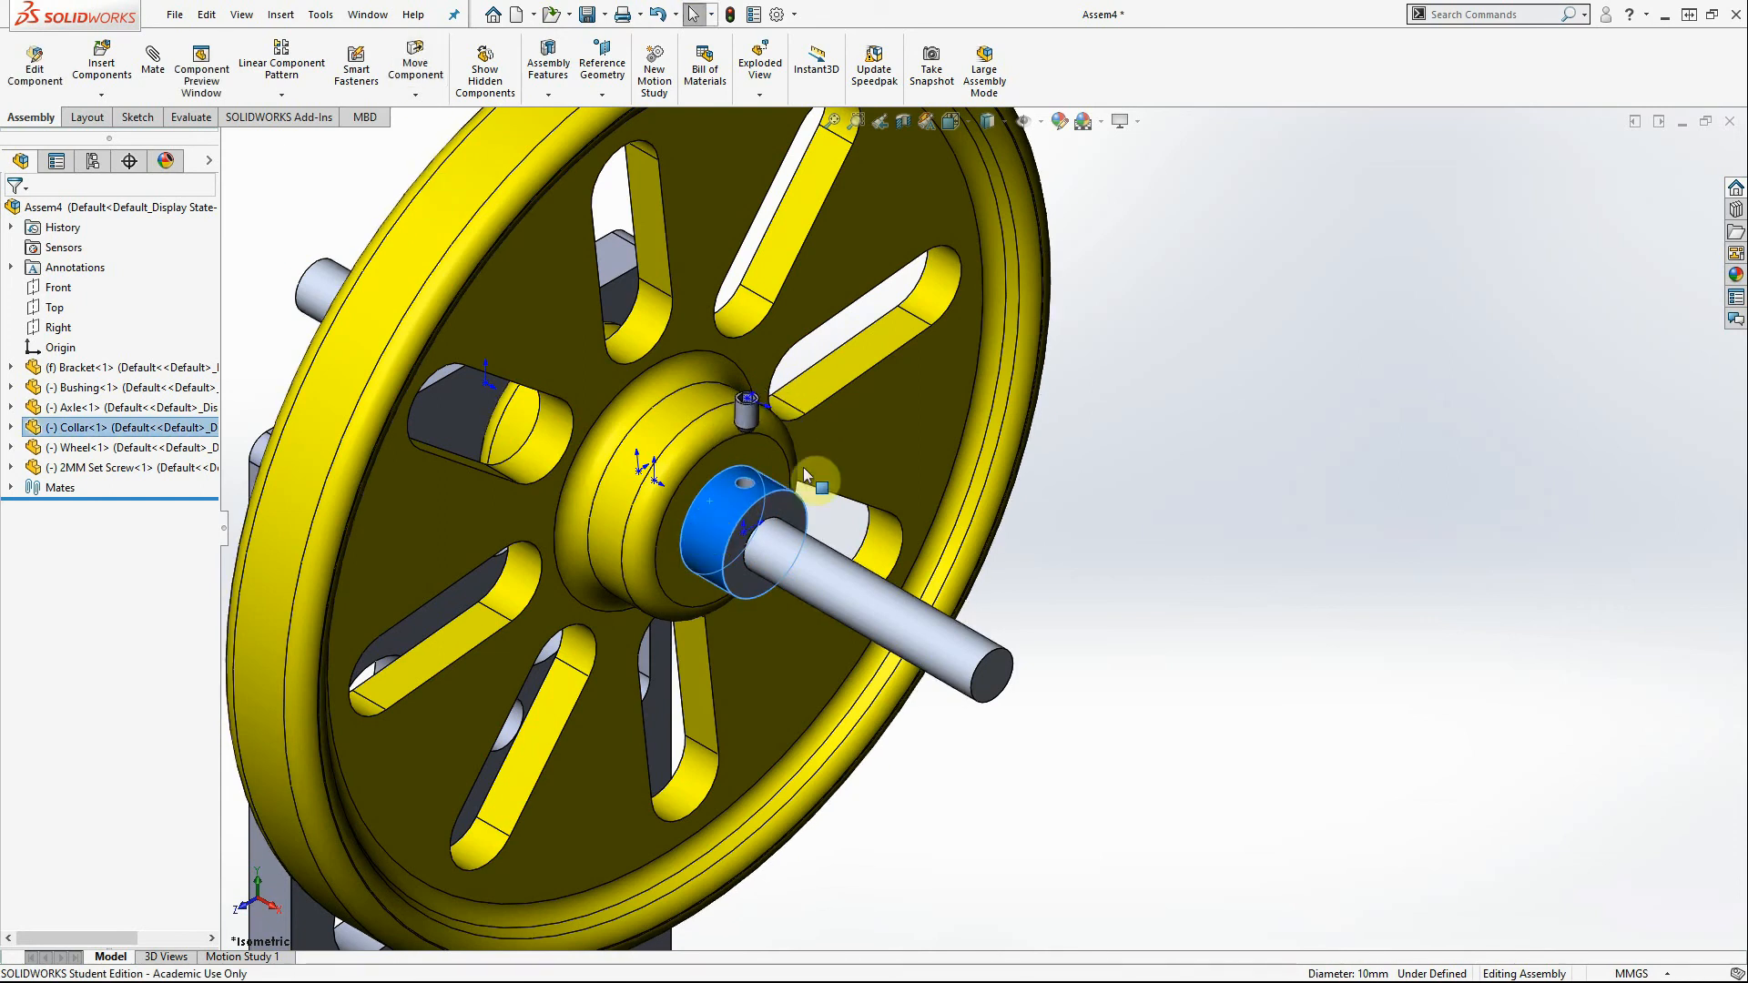
# Add a tangent mate between the set screw's lower end face and the axle's cylindrical face
pyautogui.moveTo(892, 468); pyautogui.dragTo(926, 178, button='middle')
pyautogui.scroll(-3, 926, 179)
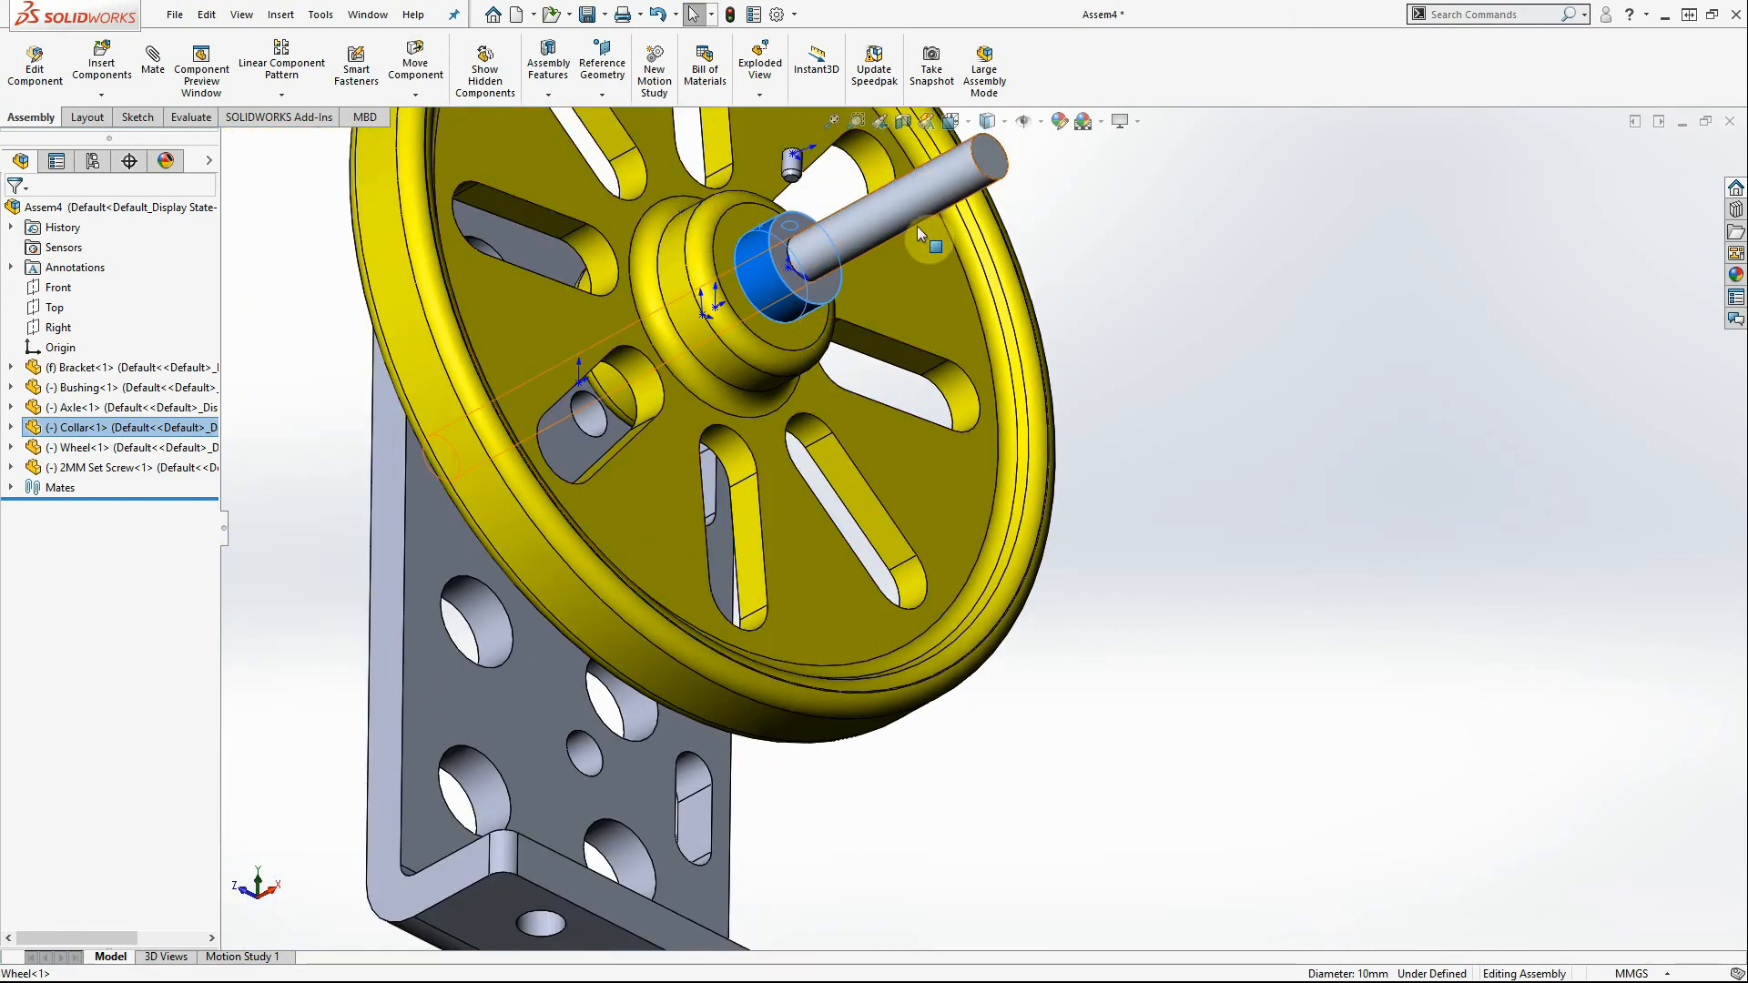
pyautogui.keyDown('ctrl'); pyautogui.moveTo(925, 242); pyautogui.dragTo(951, 541, button='middle'); pyautogui.keyUp('ctrl')
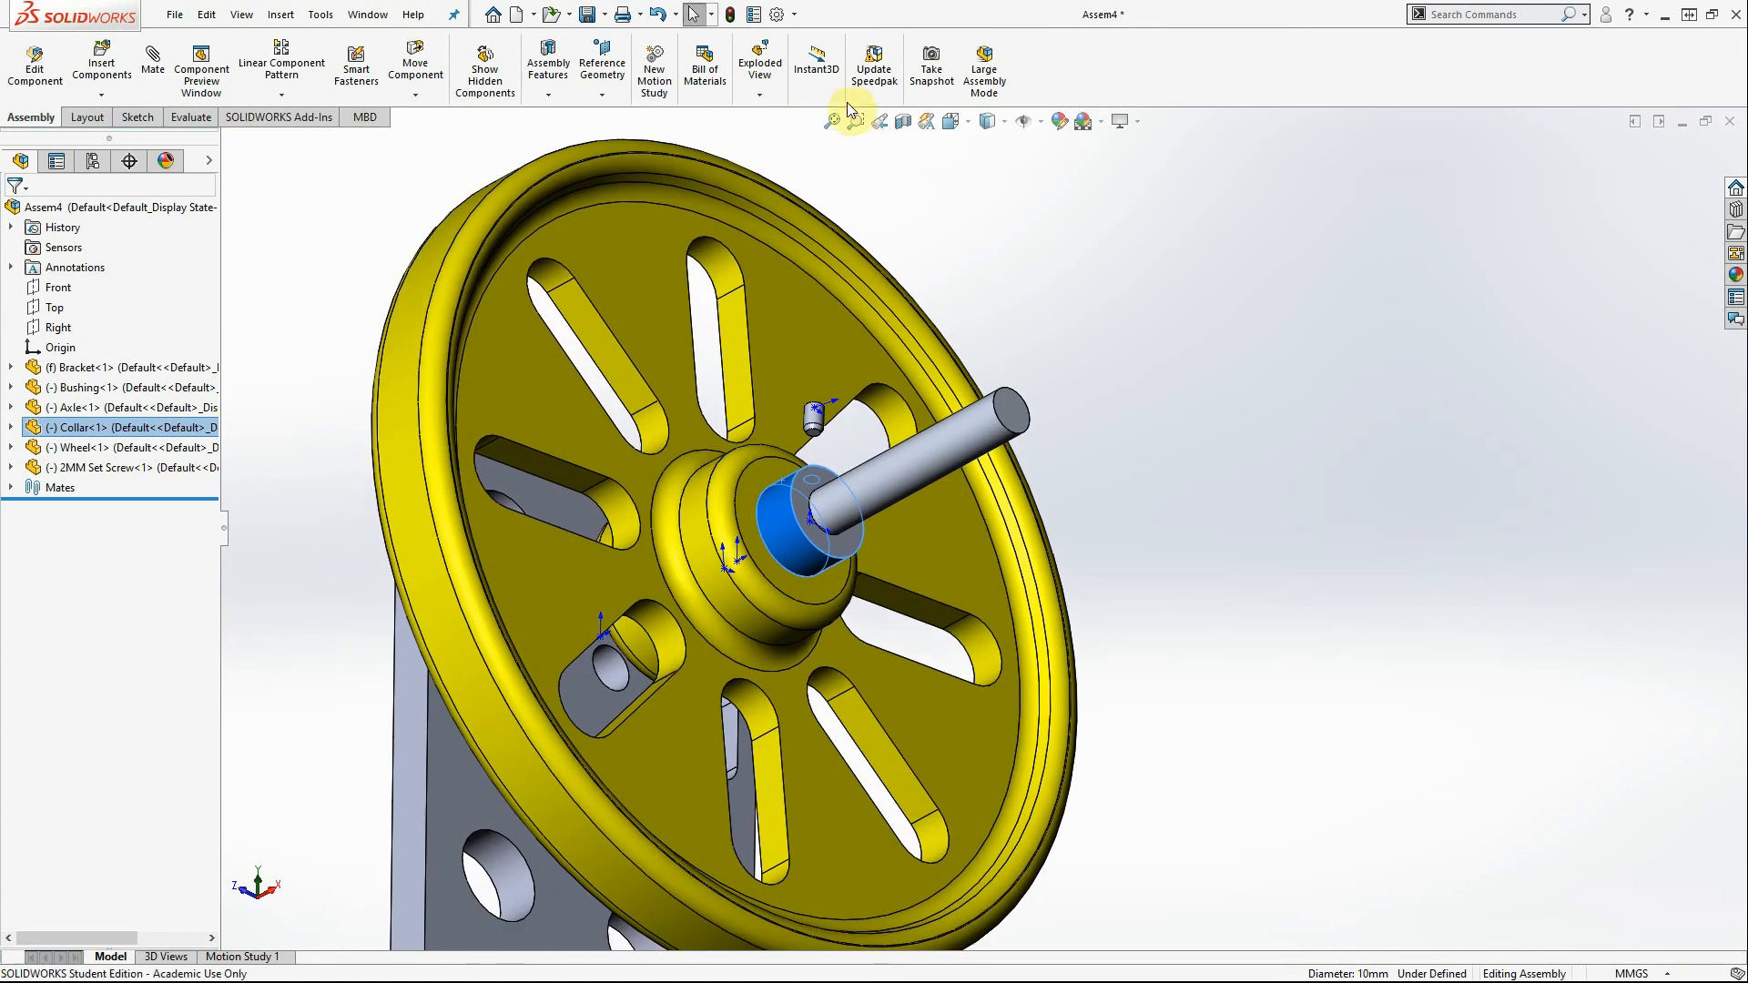
pyautogui.scroll(1, 851, 260)
pyautogui.scroll(-5, 853, 262)
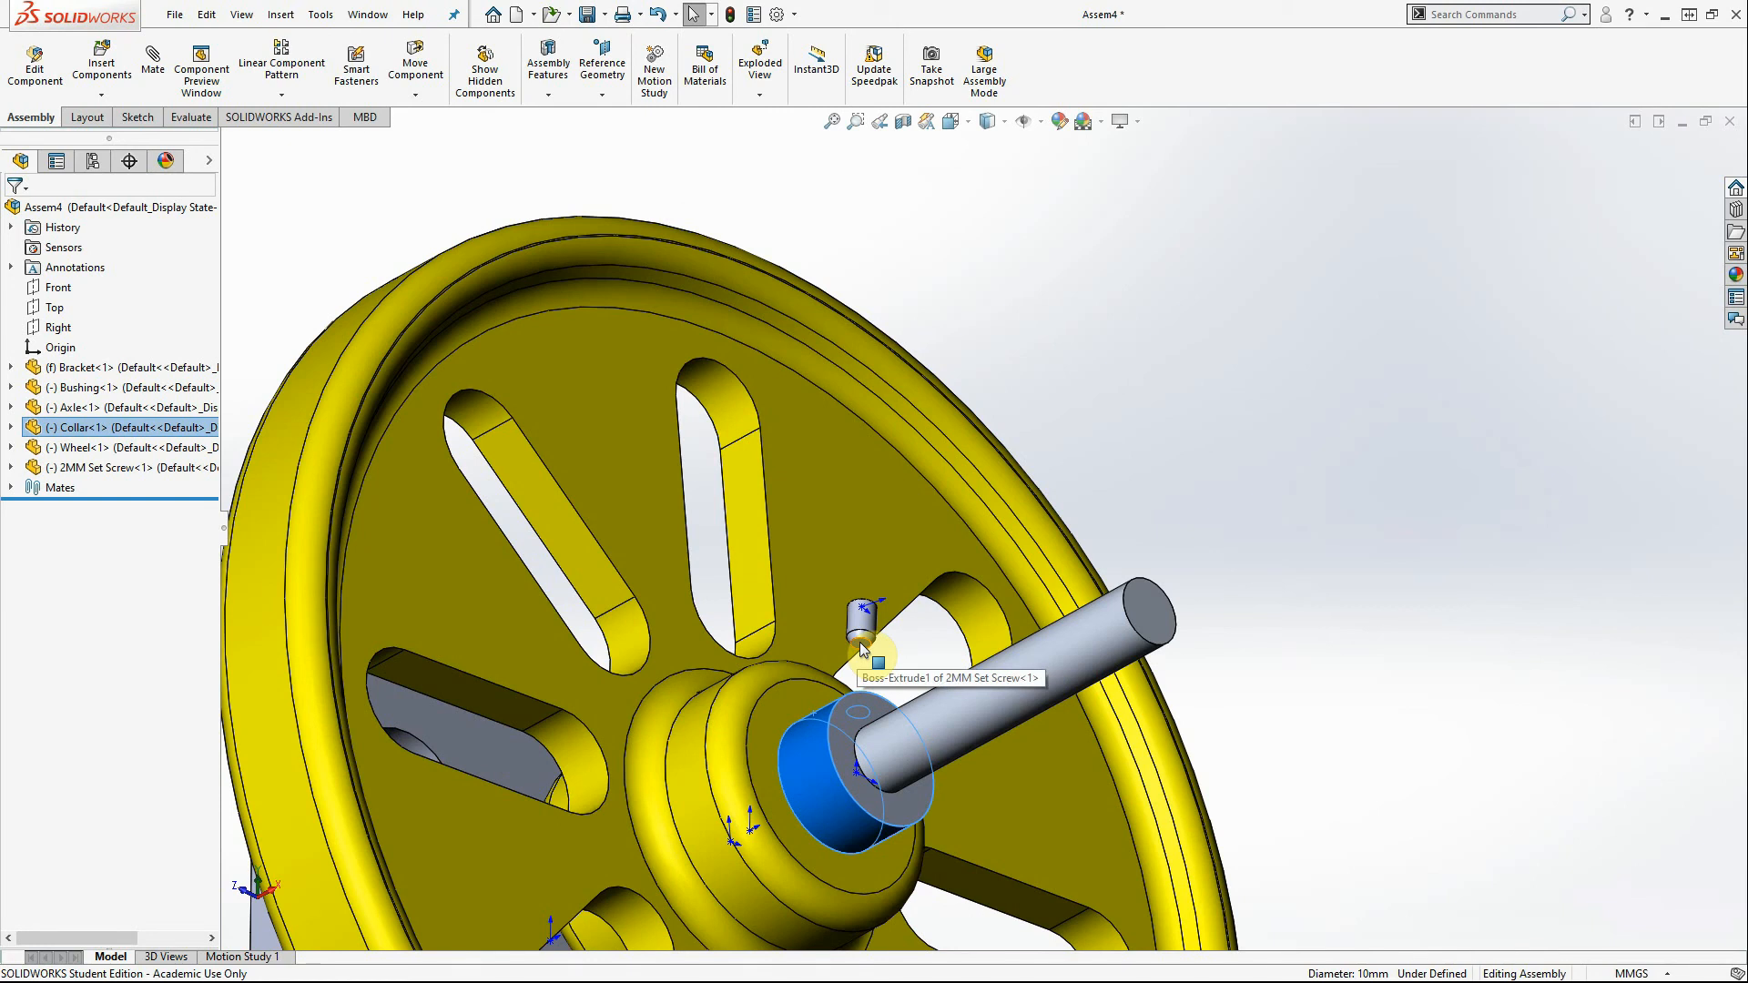
pyautogui.click(861, 643)
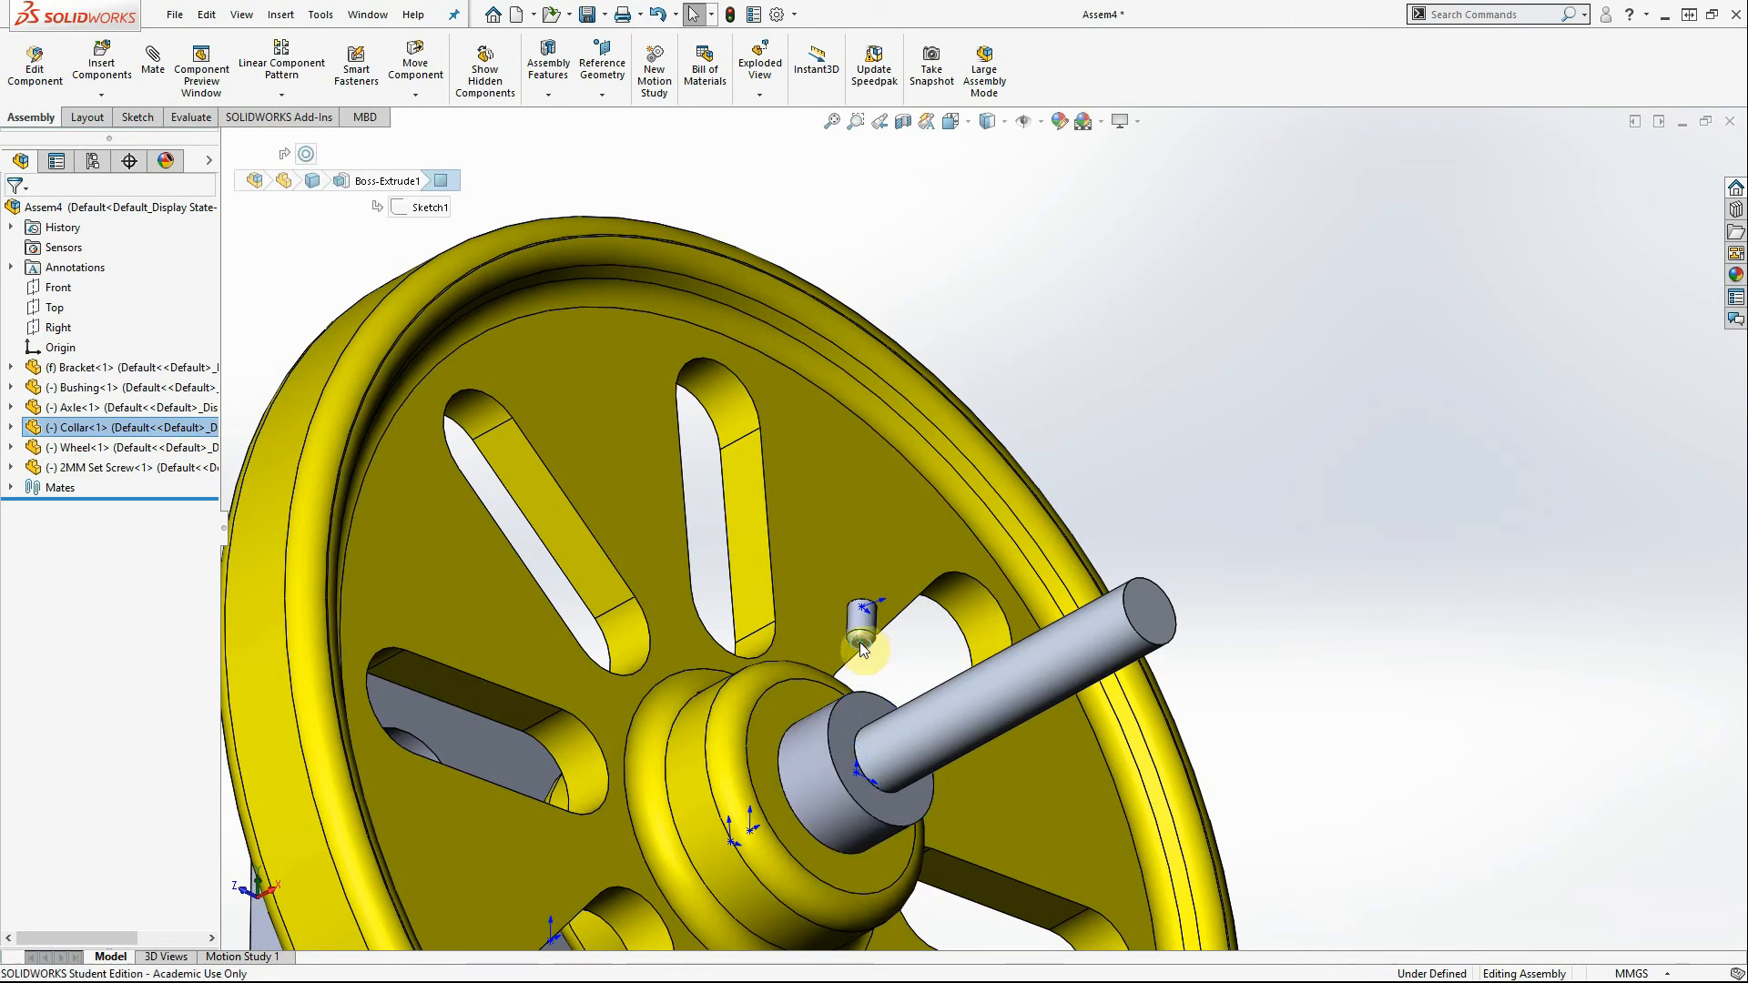
pyautogui.click(958, 728)
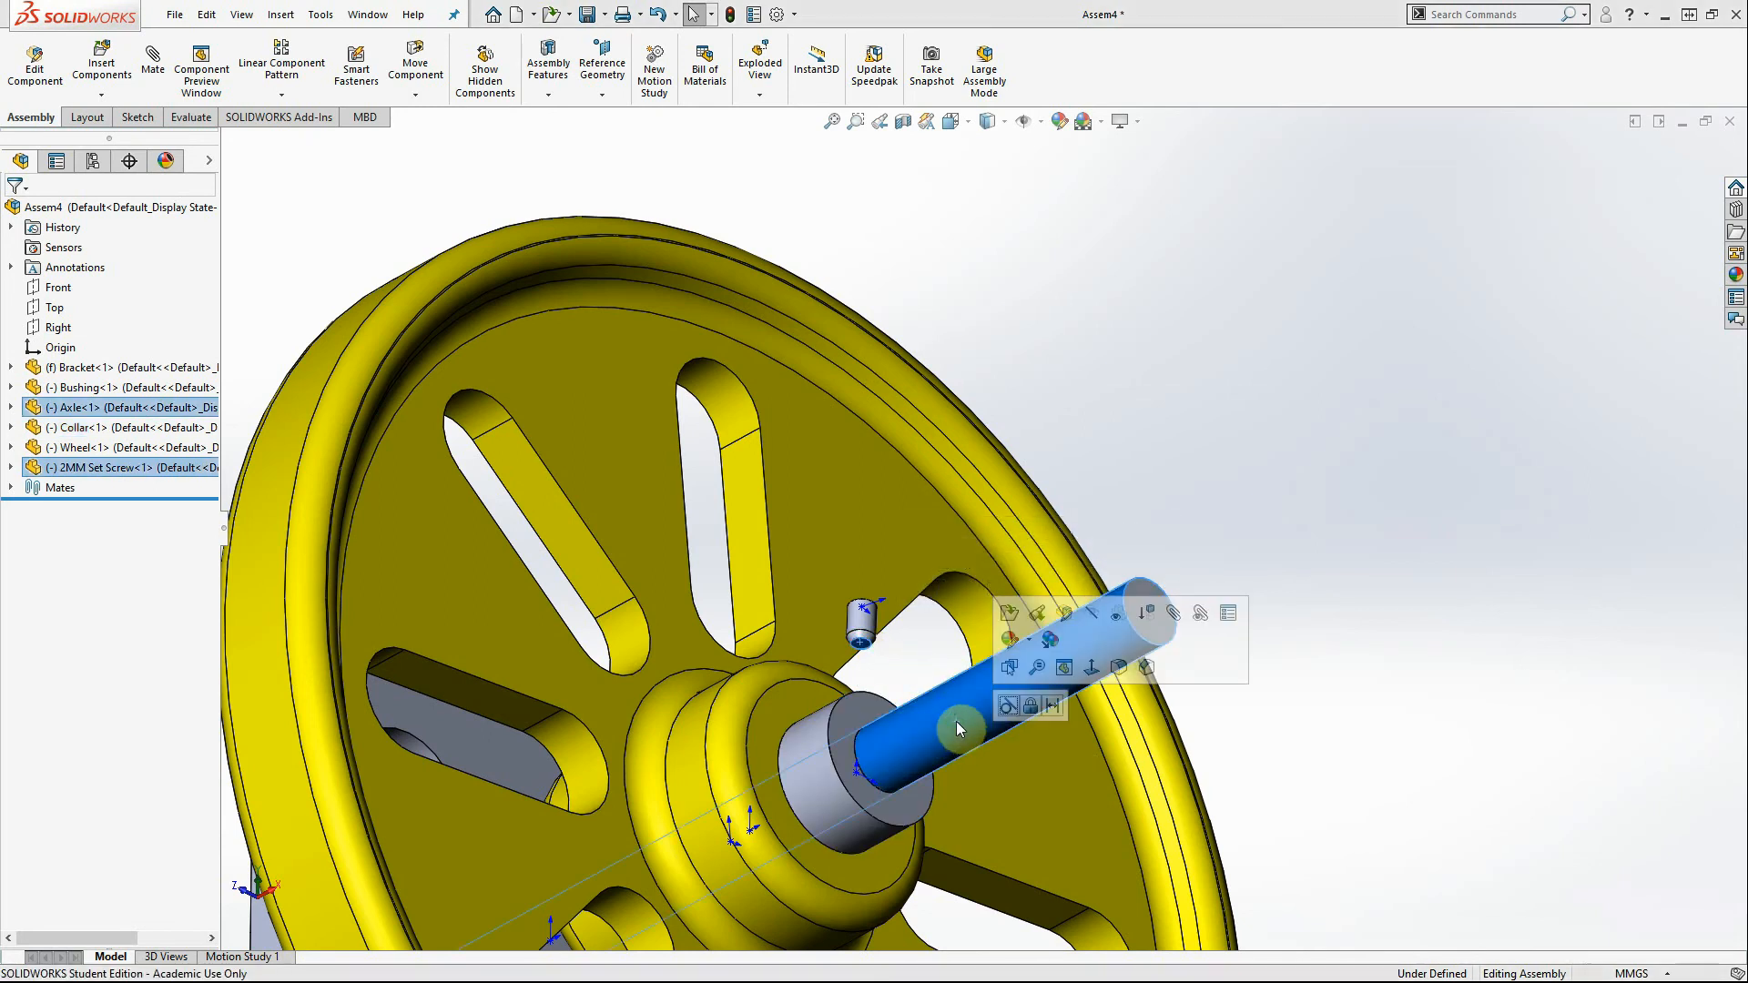
pyautogui.click(1009, 709)
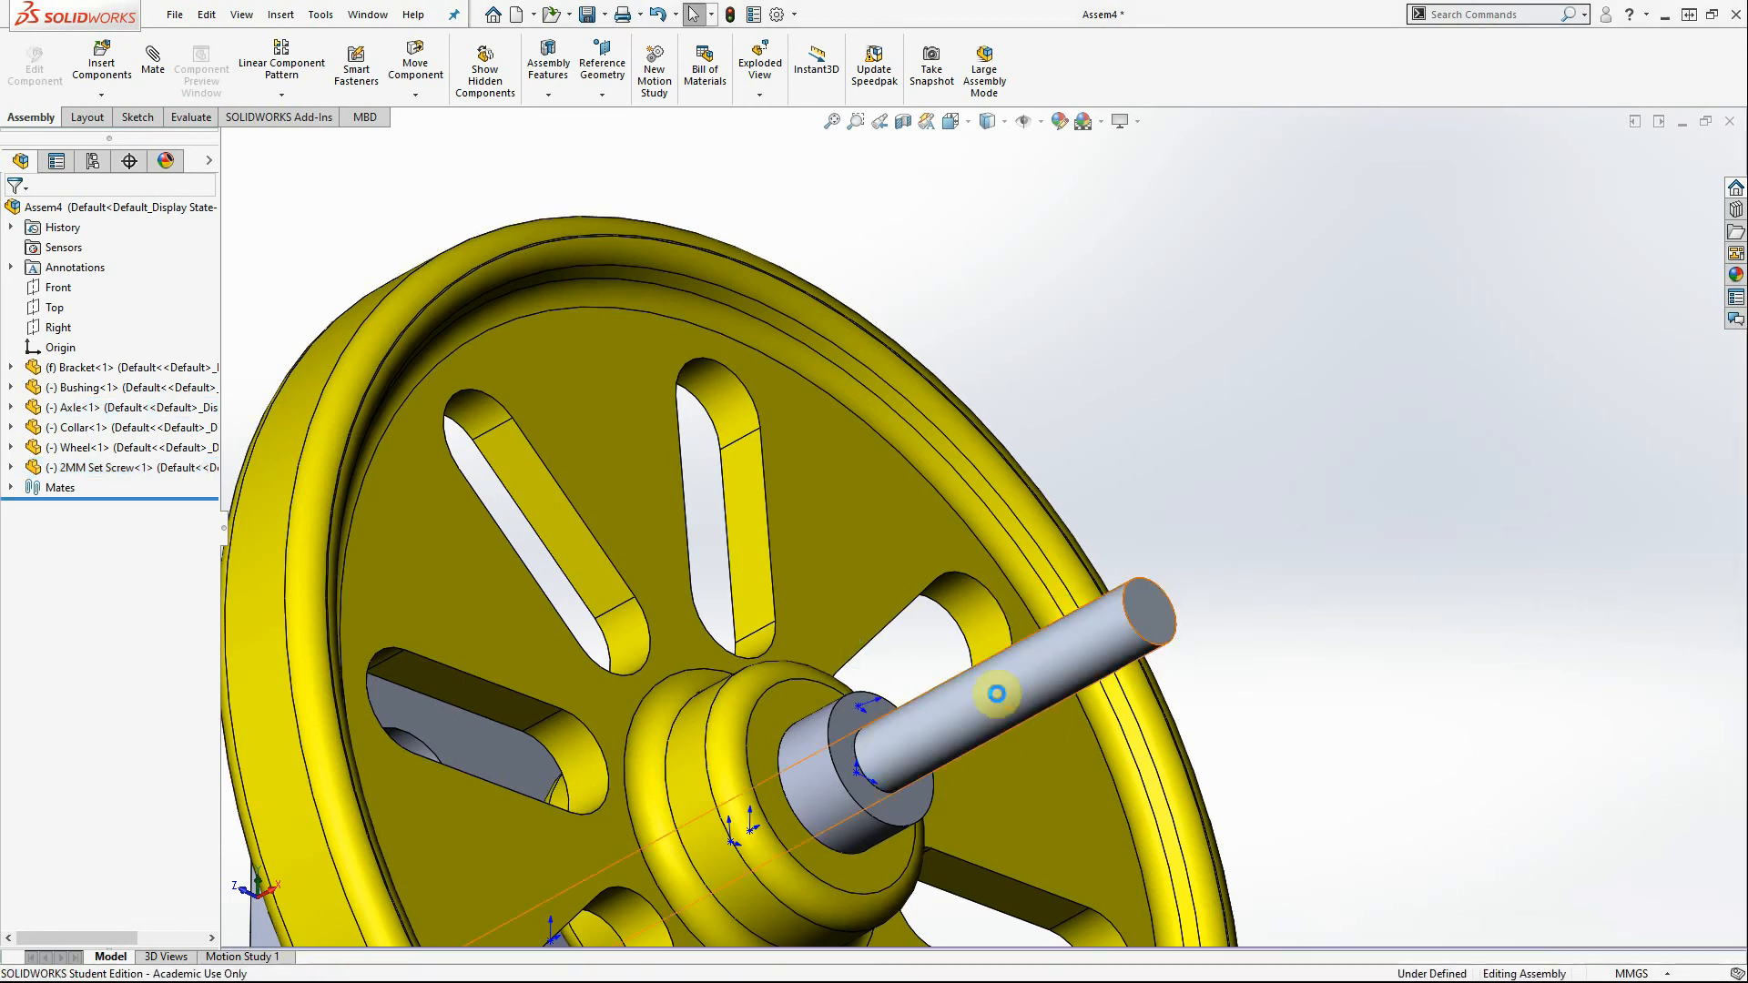
pyautogui.press('space')
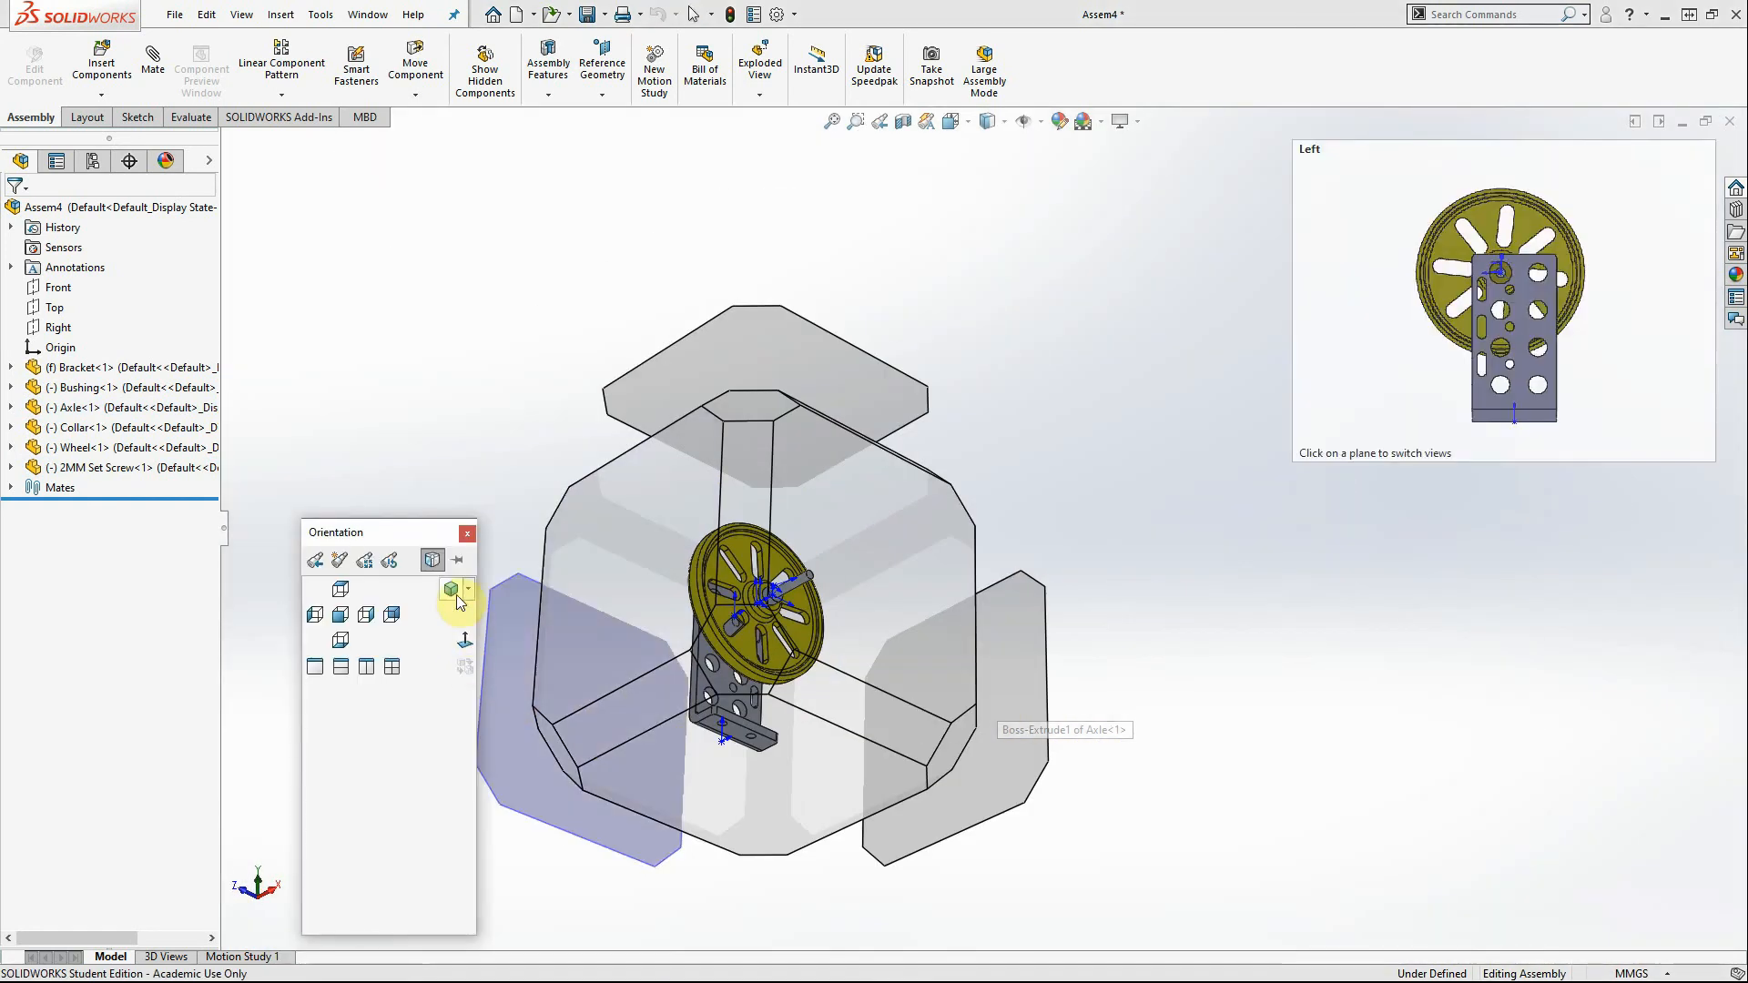
pyautogui.click(450, 589)
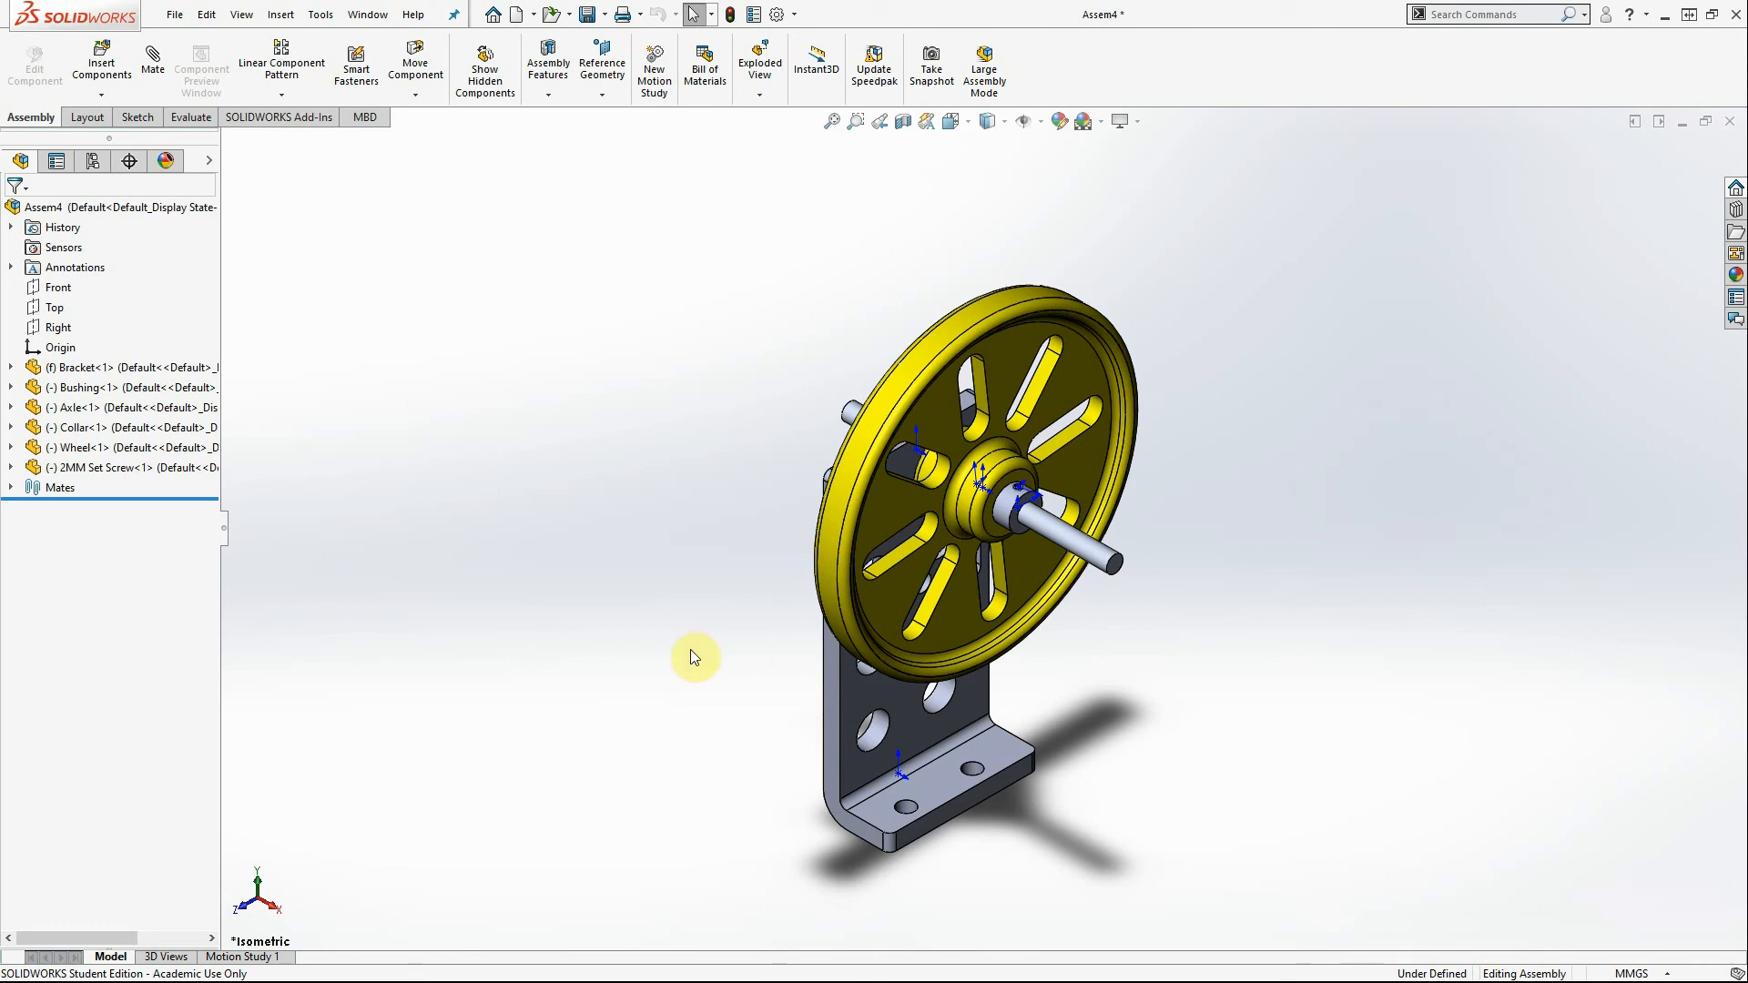
pyautogui.click(153, 61)
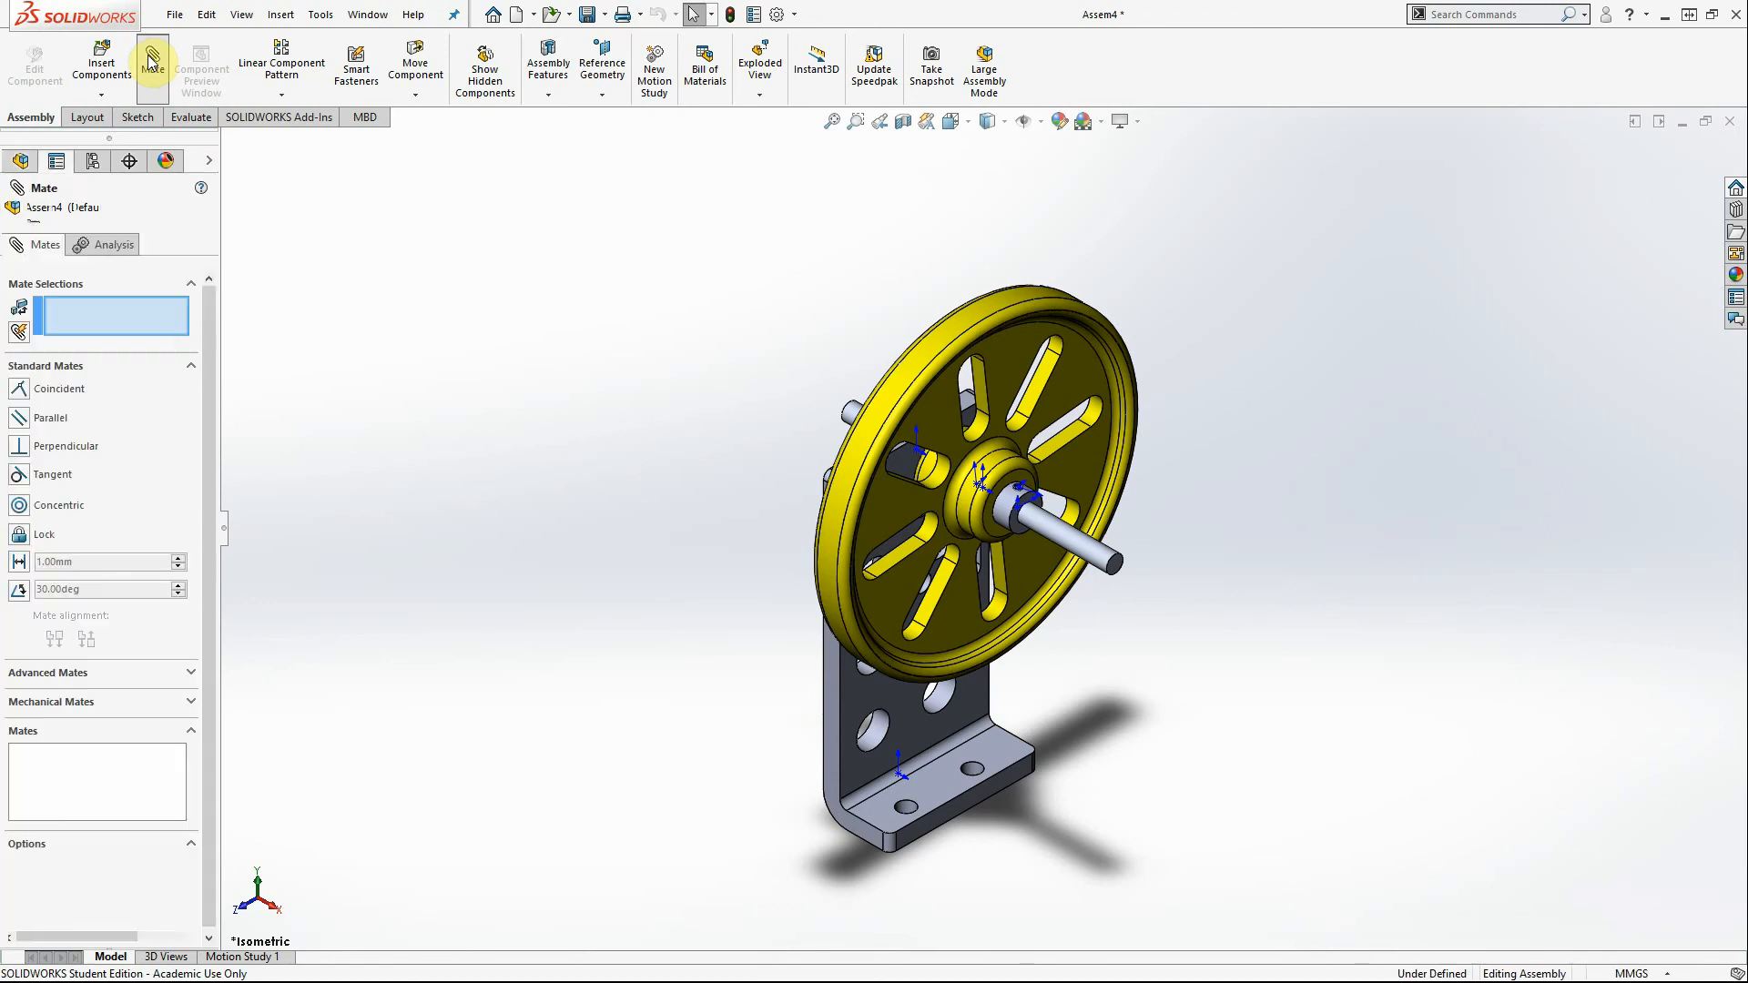
pyautogui.click(19, 336)
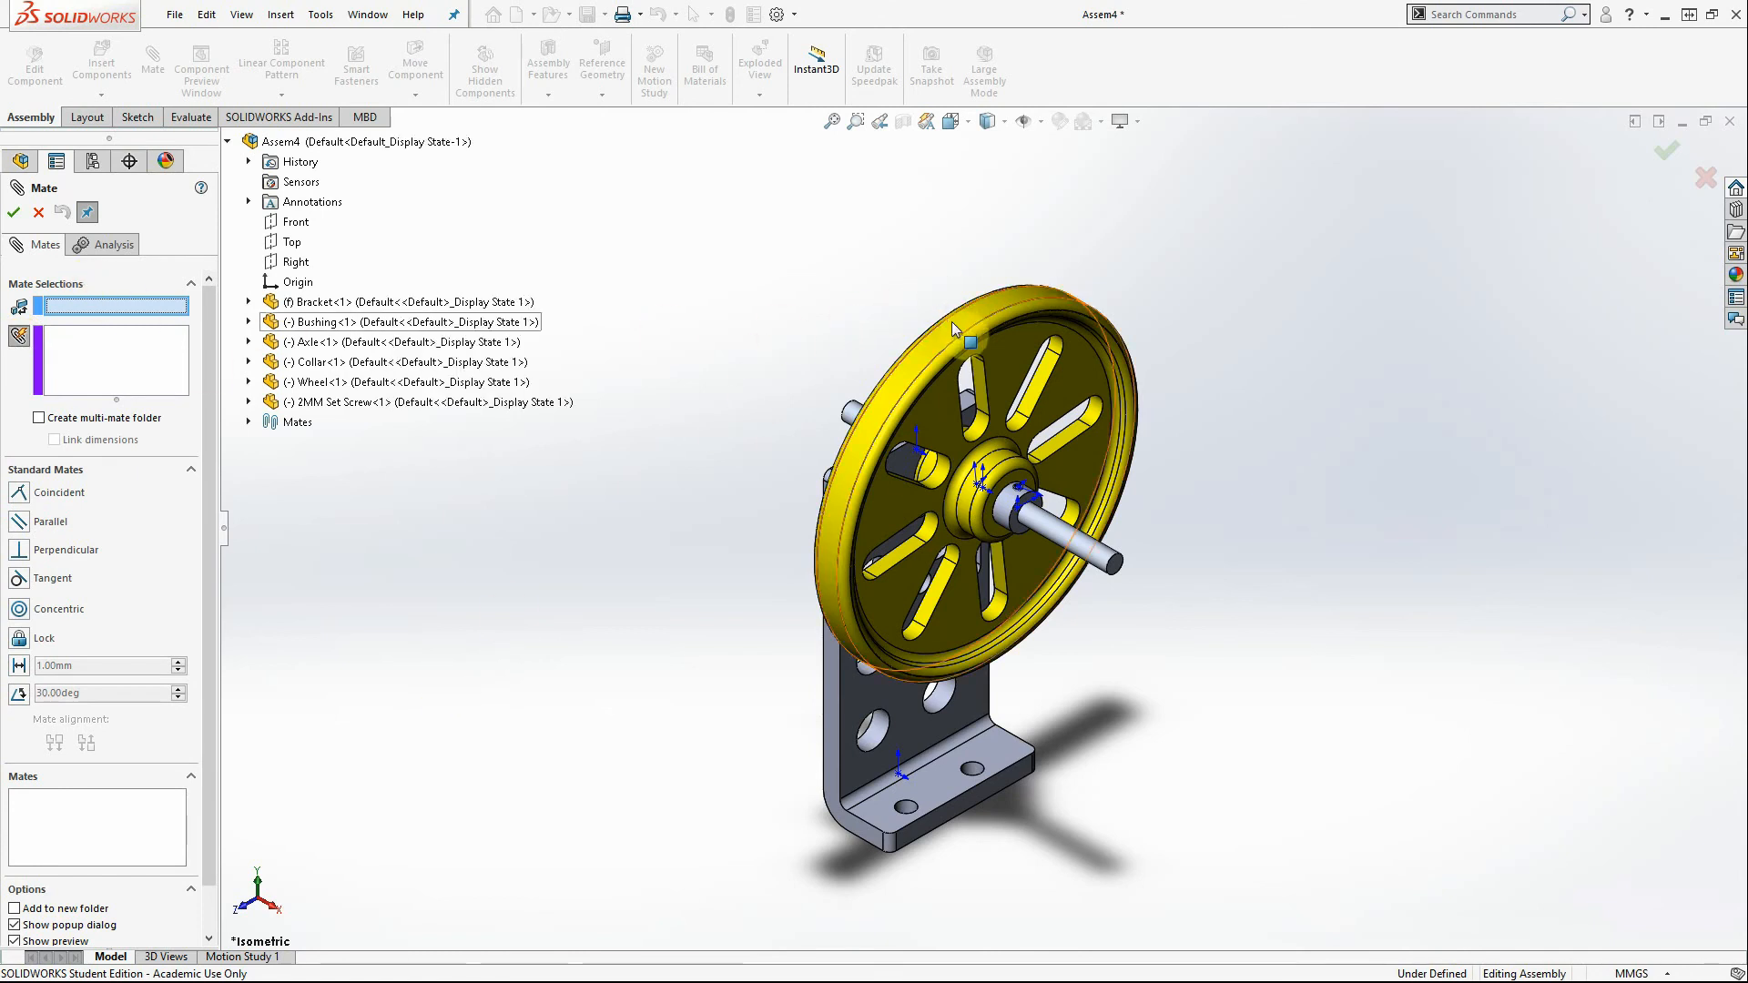
pyautogui.click(38, 213)
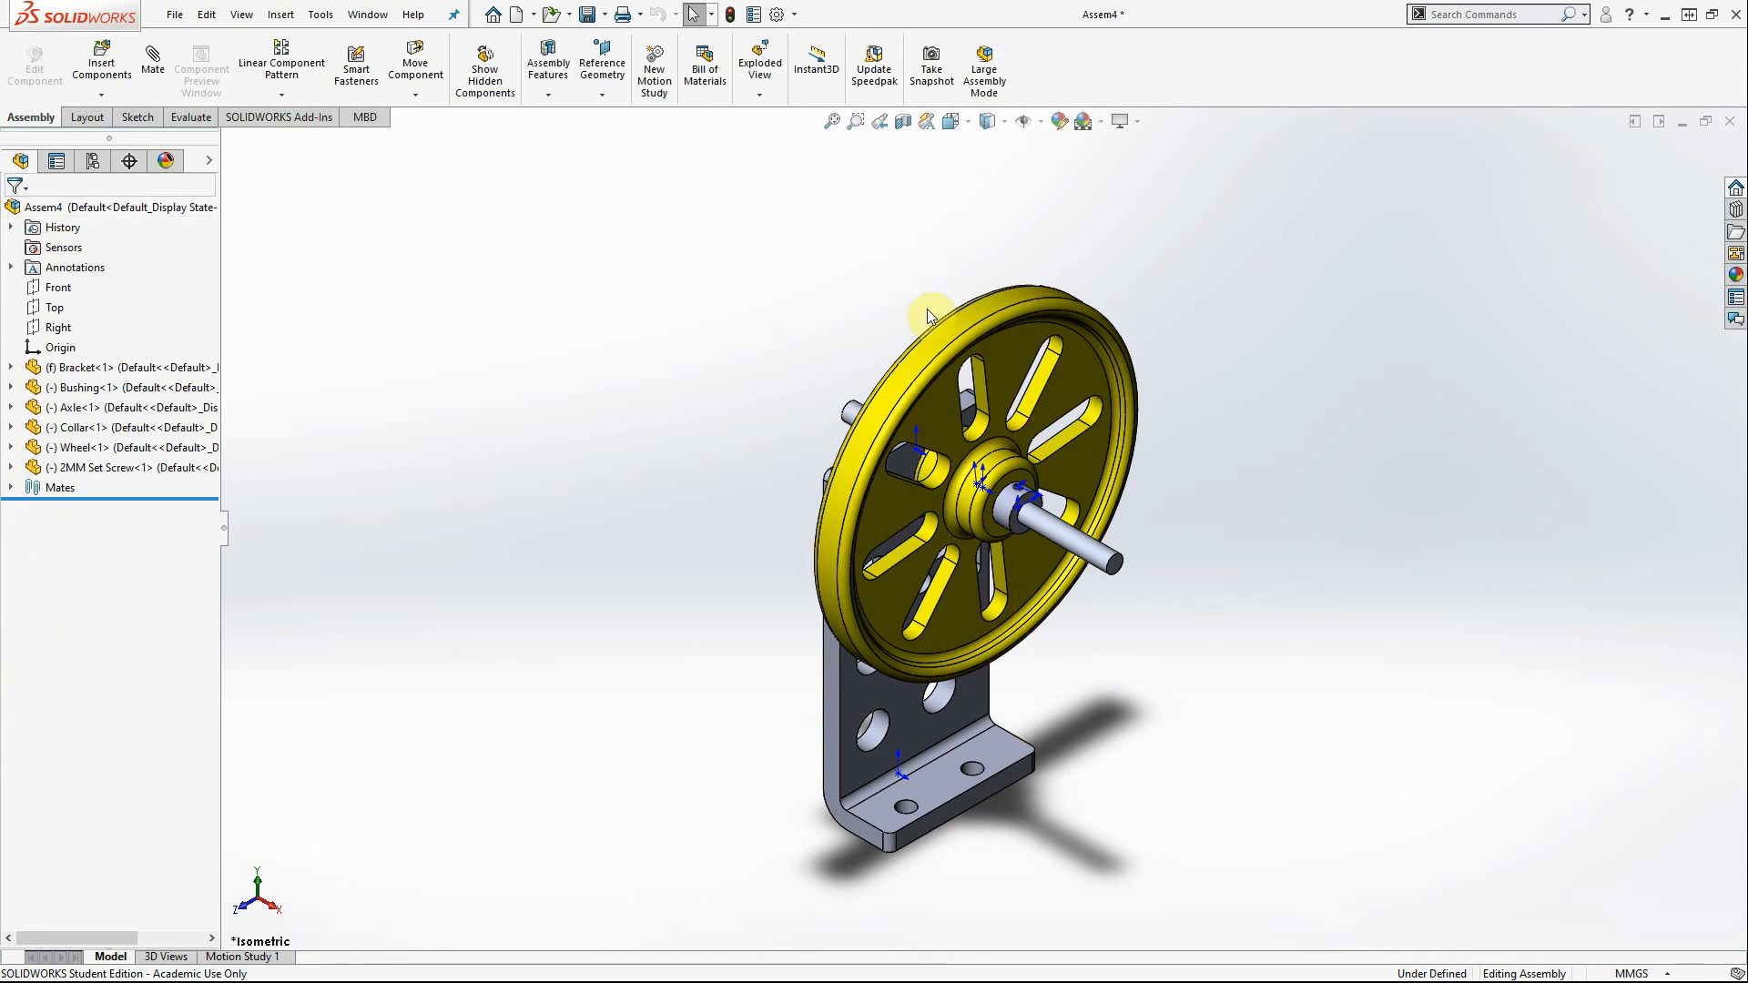
# Rotate the wheel slightly about the axle to test its motion, and select the axle's cylindrical face
pyautogui.moveTo(965, 315); pyautogui.dragTo(1064, 538)
pyautogui.click(1060, 552)
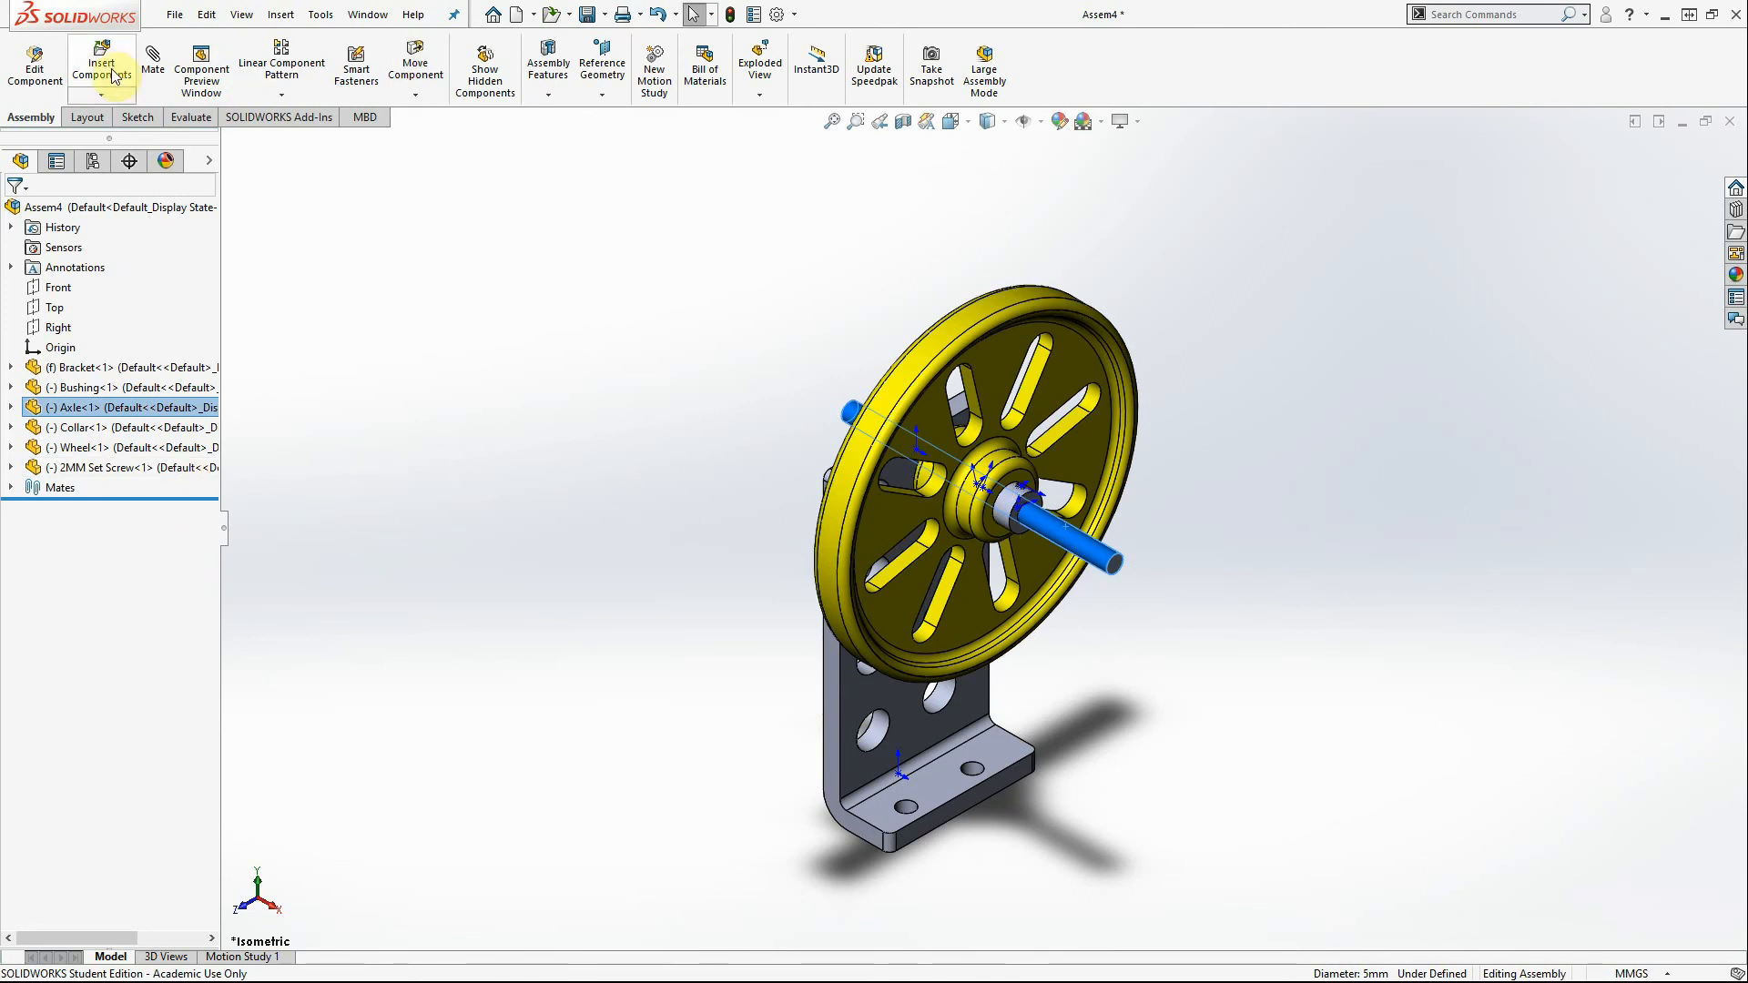
# Start a mate in multiple mate mode and replace the preselected axle face with the axle's Top Plane as the common mate entity
pyautogui.click(156, 65)
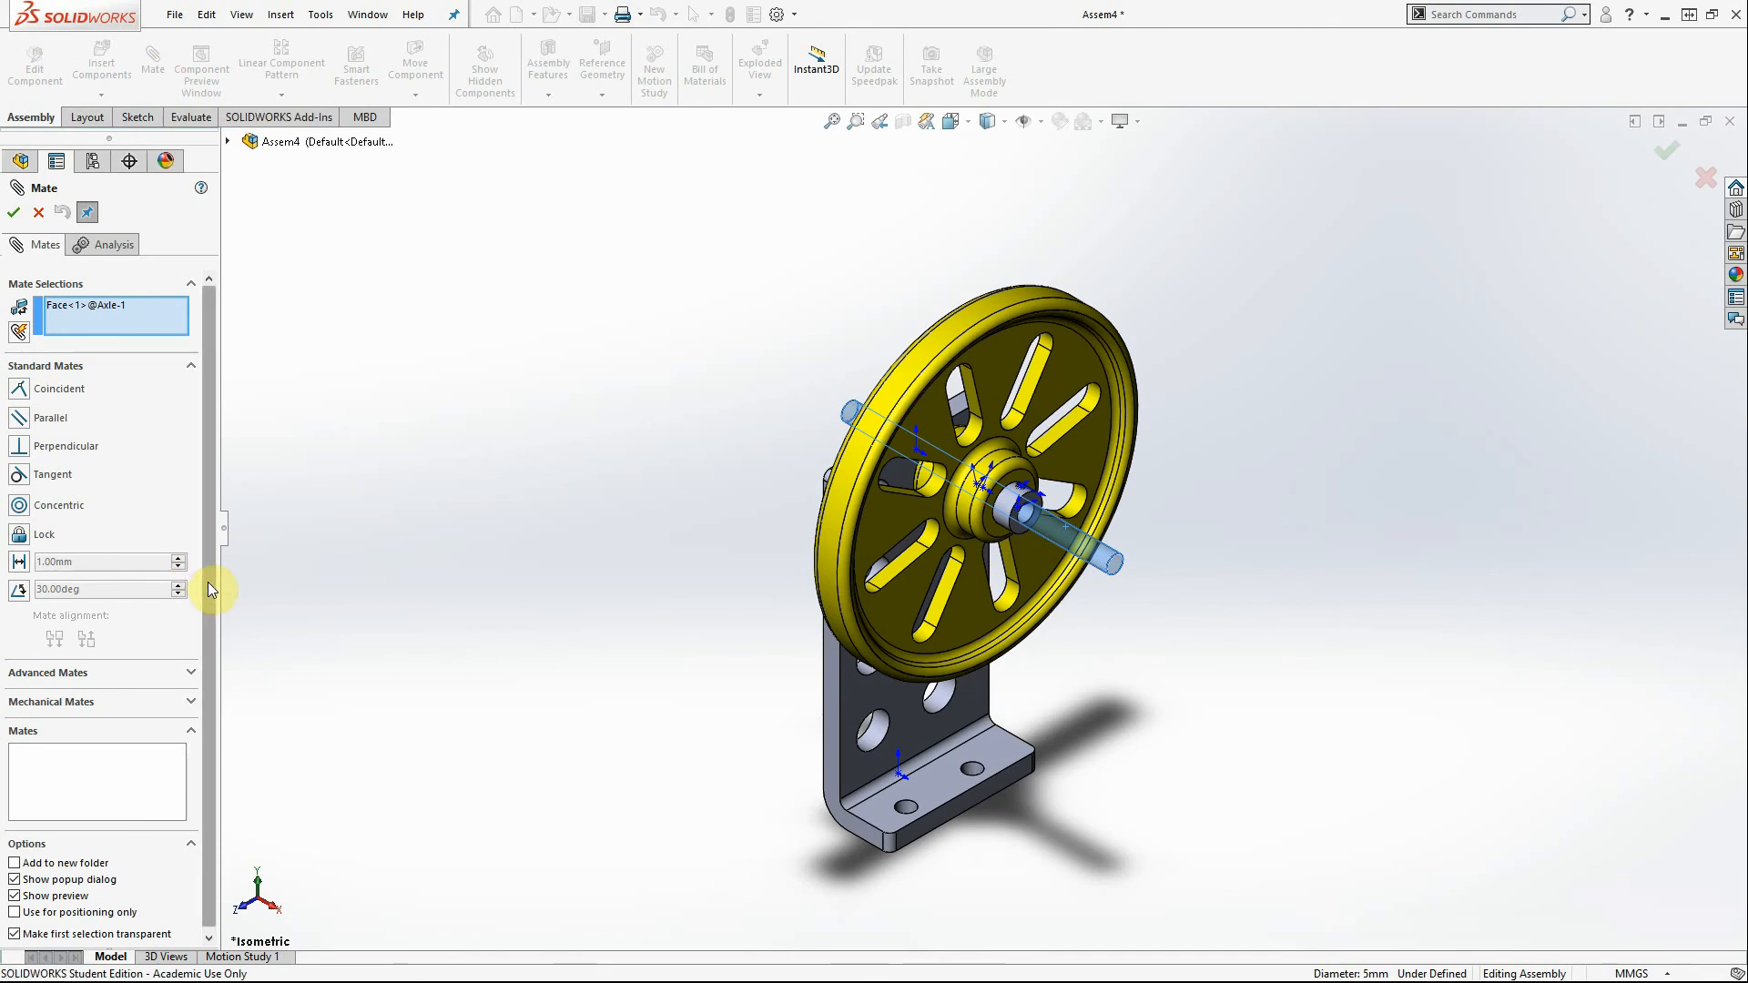
pyautogui.click(18, 334)
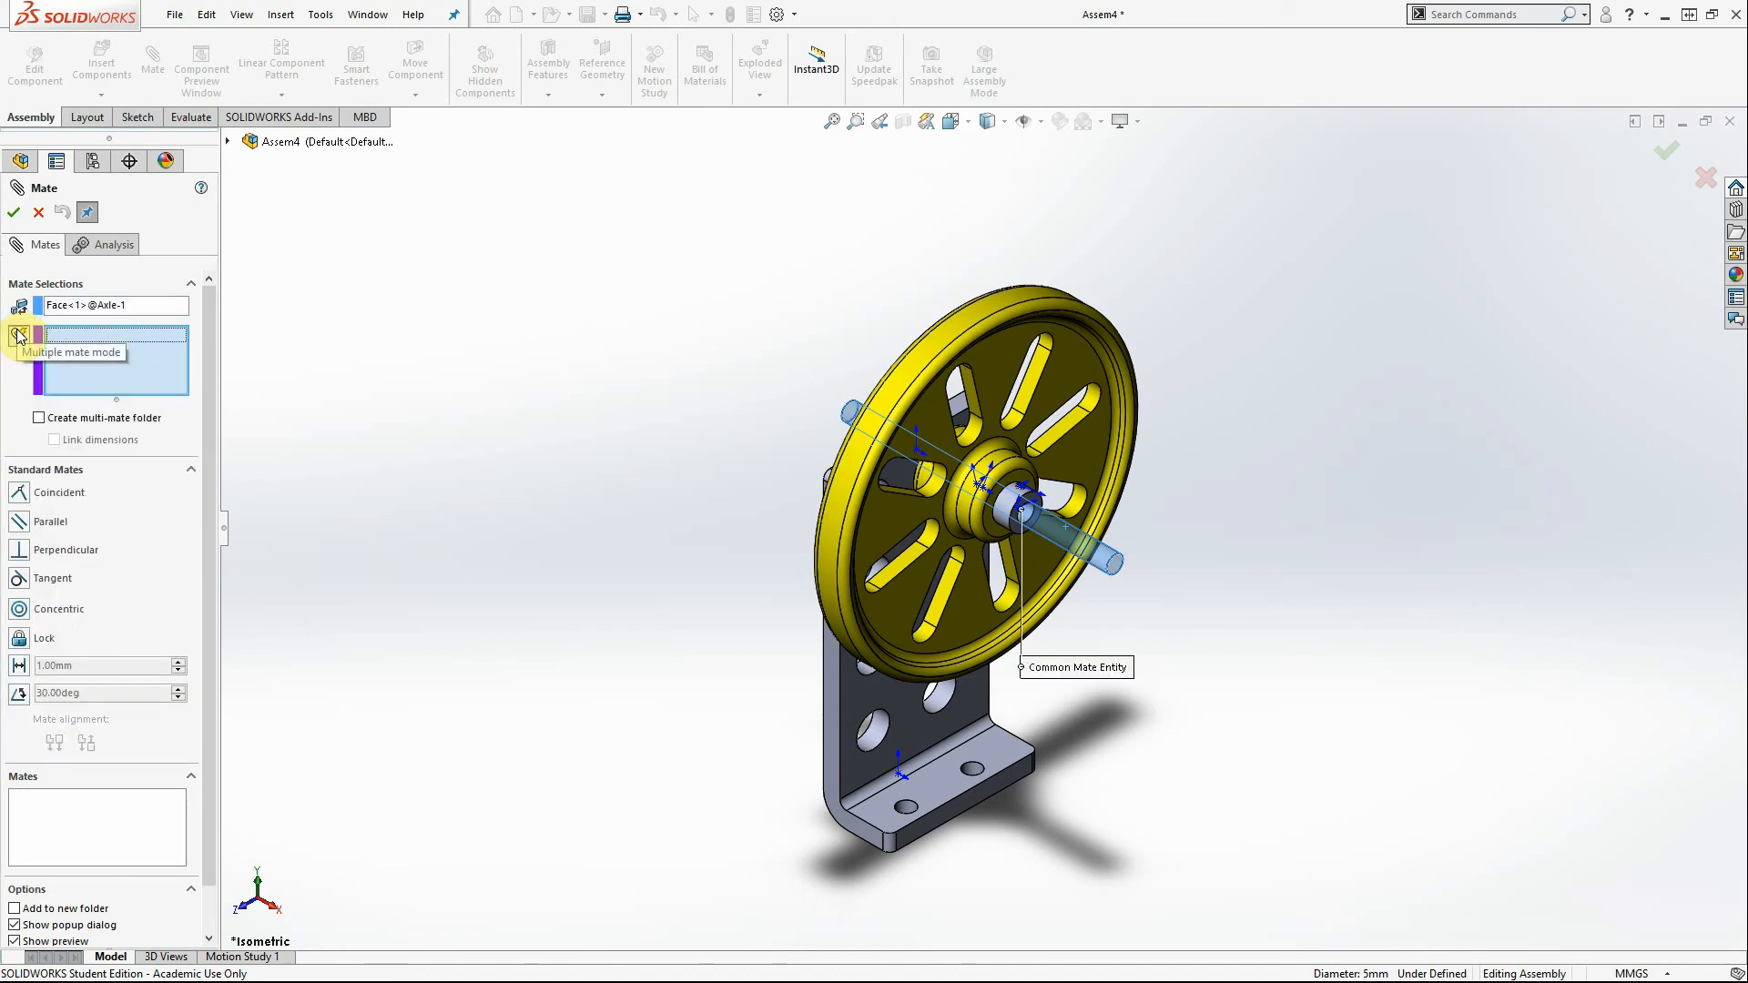
pyautogui.click(105, 306)
pyautogui.press('Delete')
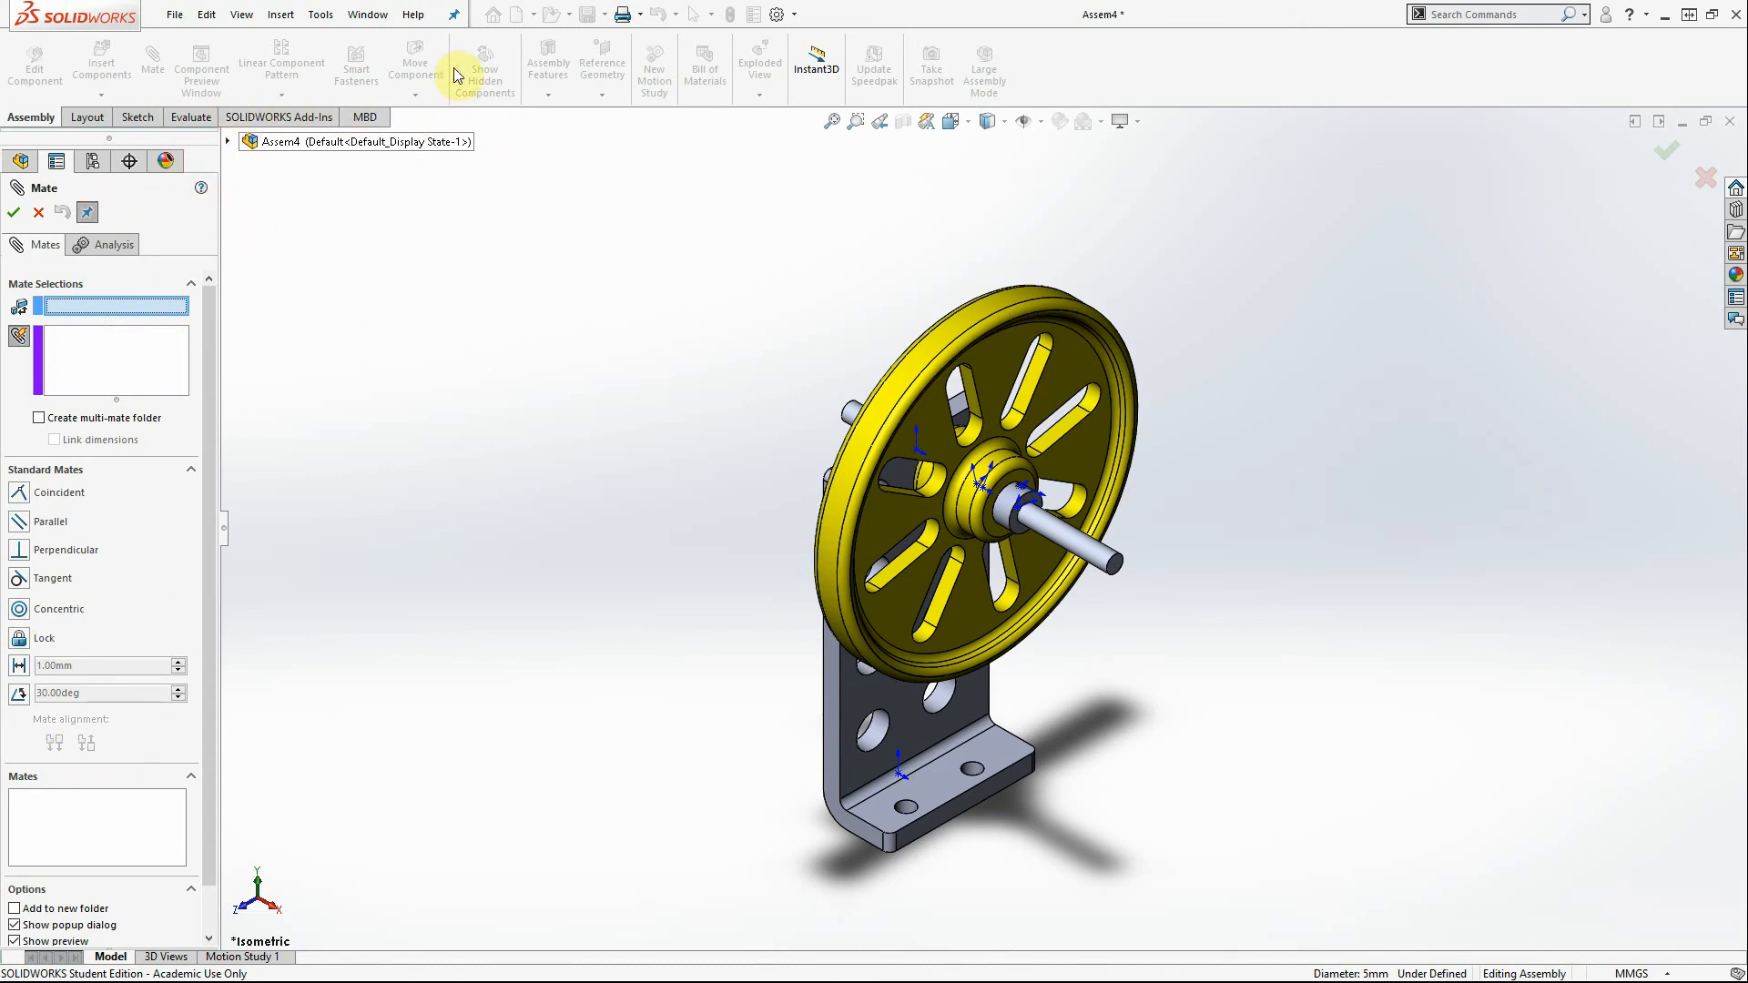
pyautogui.click(227, 142)
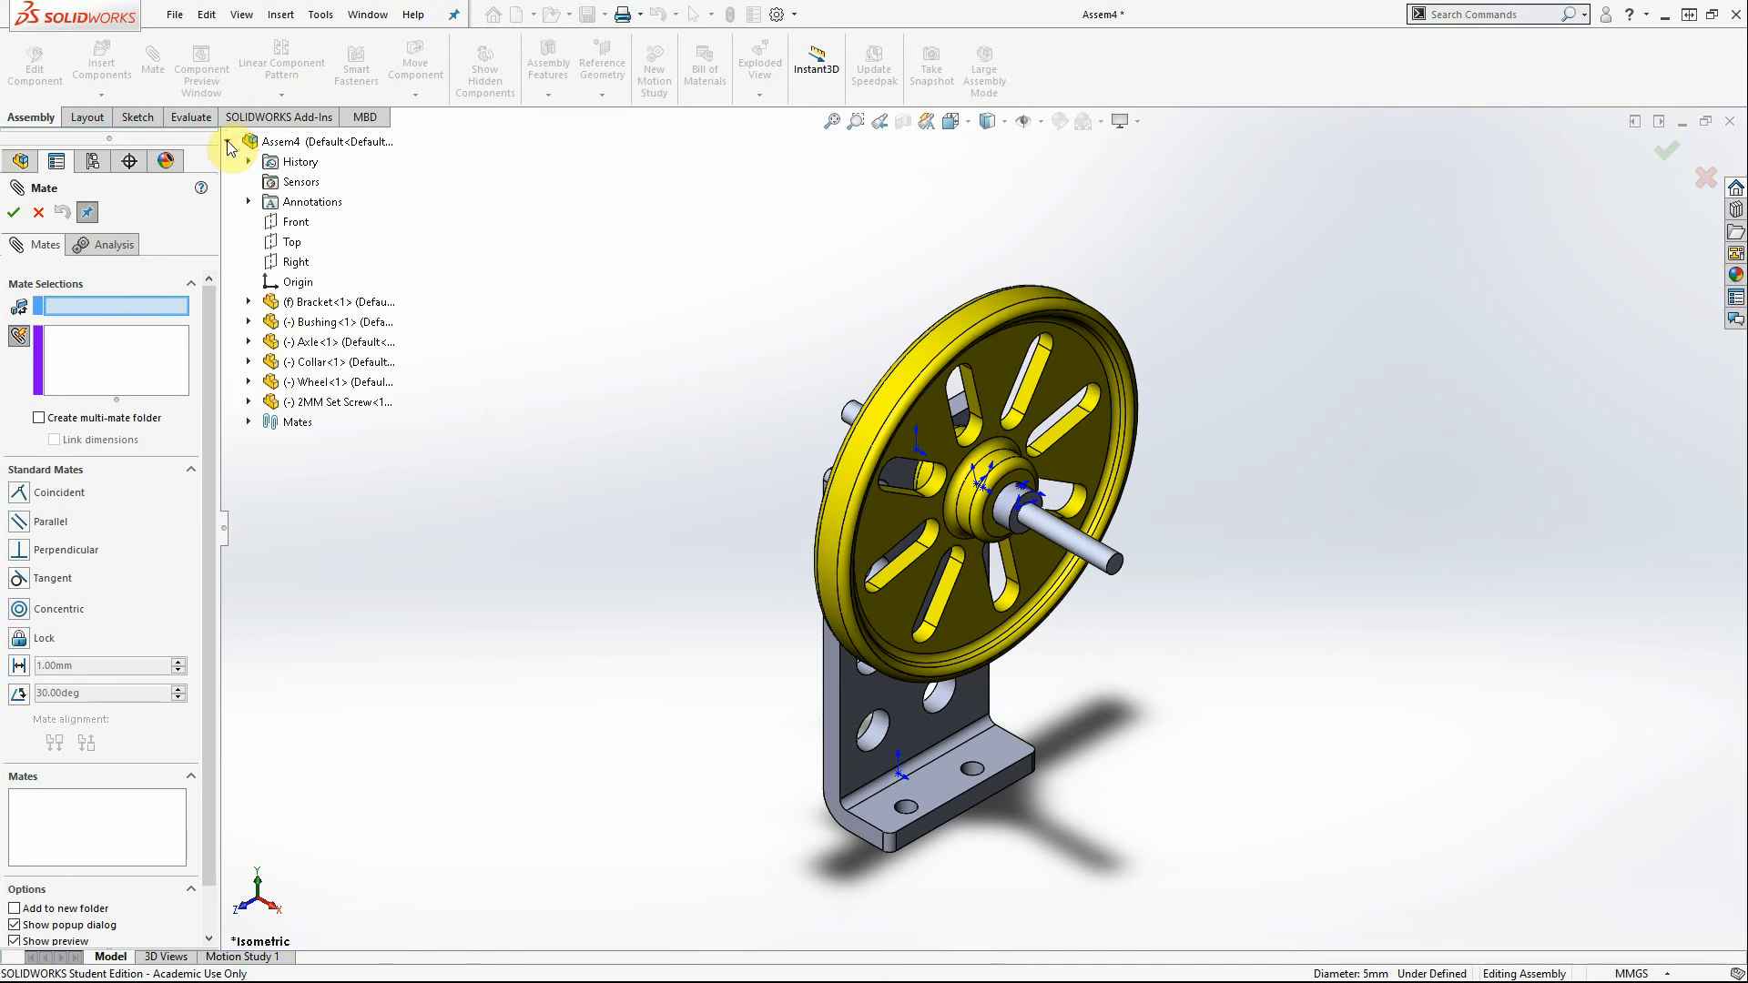
pyautogui.click(249, 342)
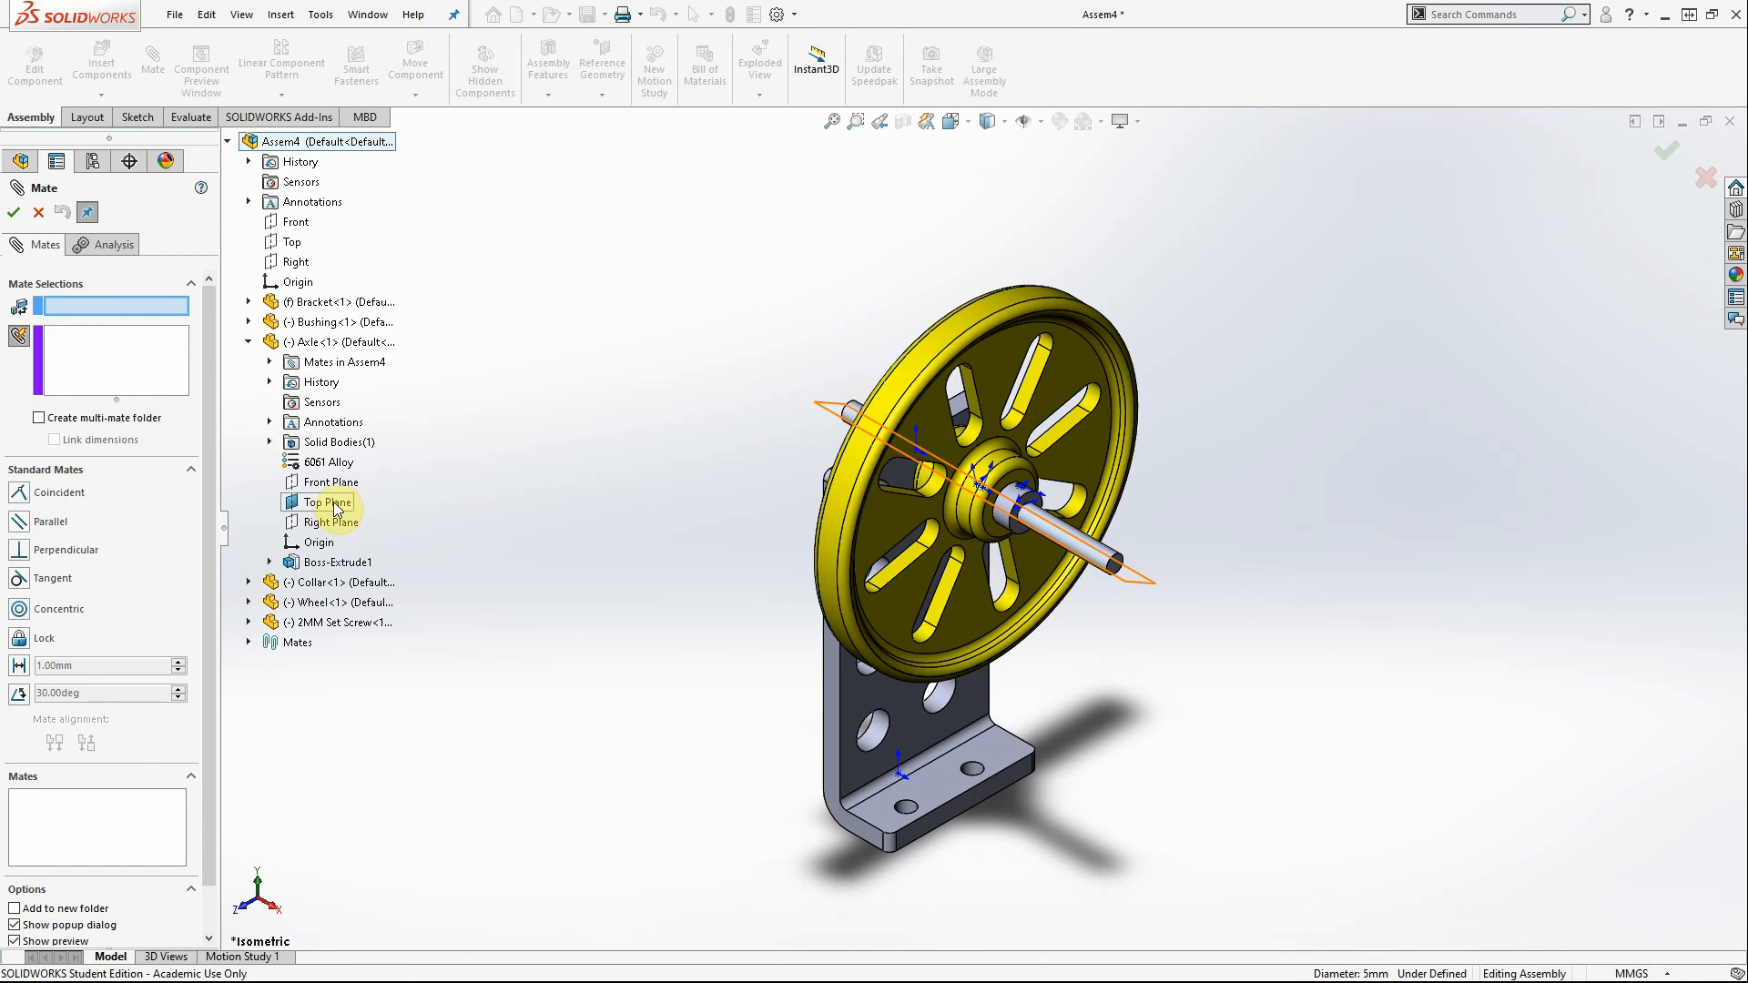
pyautogui.click(327, 503)
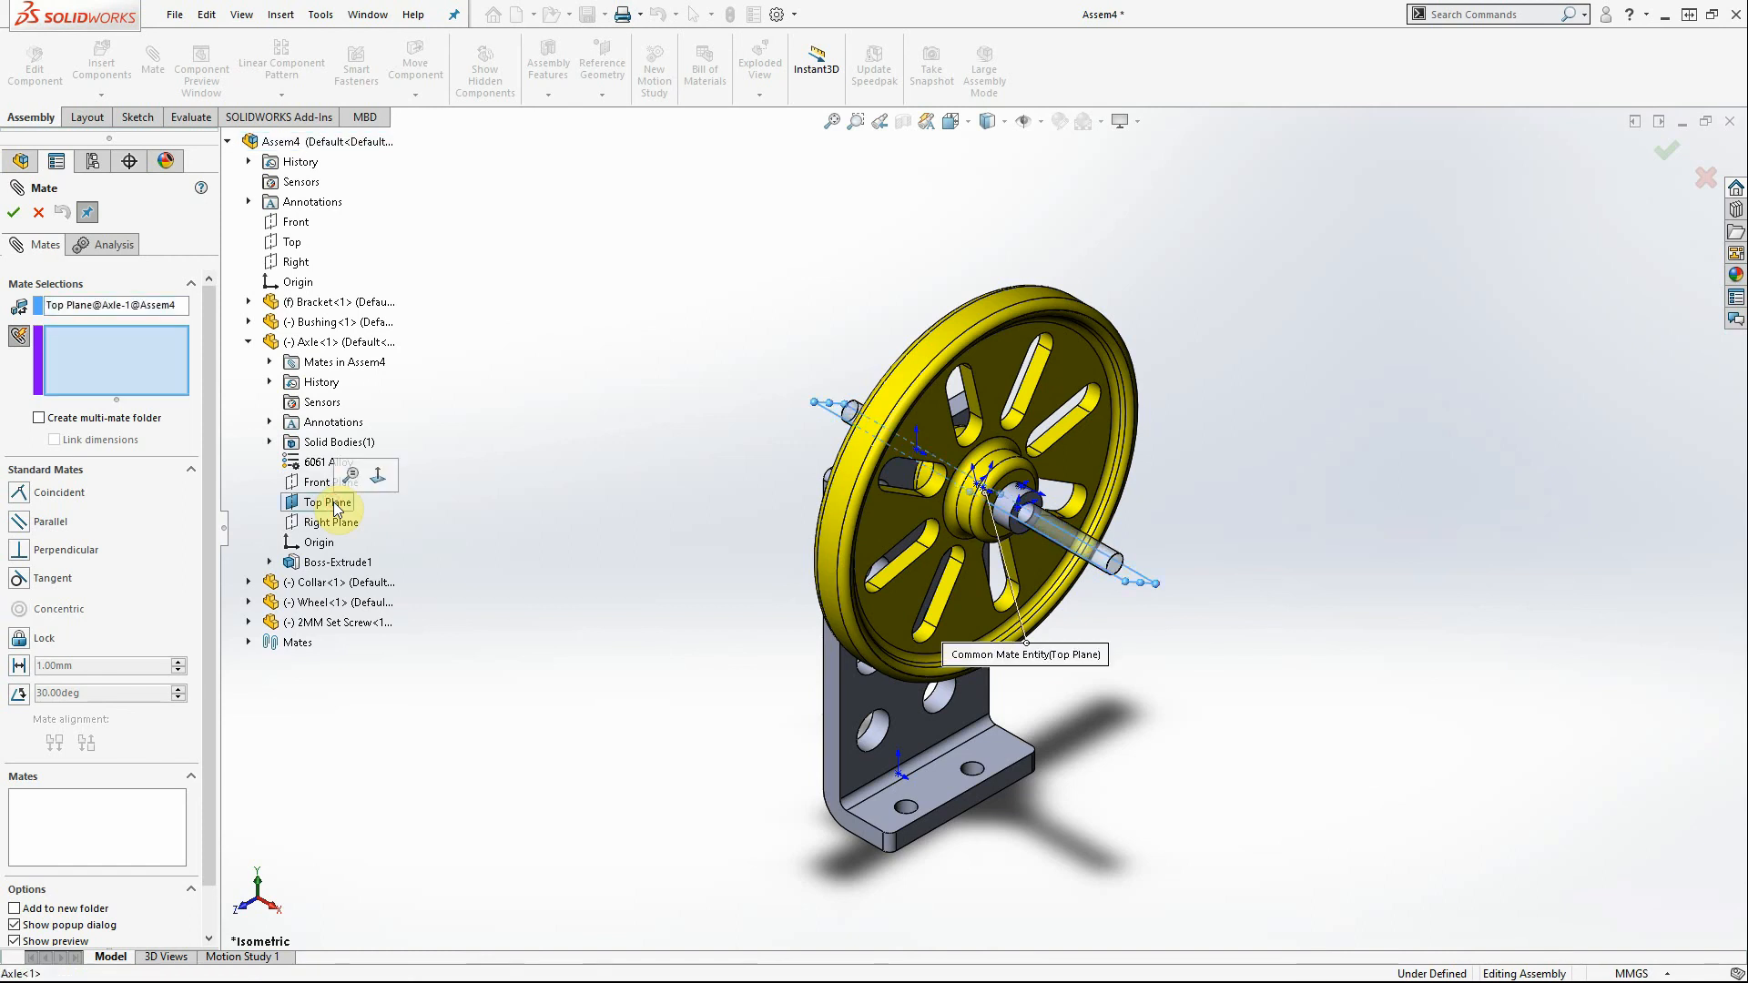
# Mate the Top Planes of the collar and the wheel coincident with the axle's Top Plane, and finish the Mate command
pyautogui.click(247, 344)
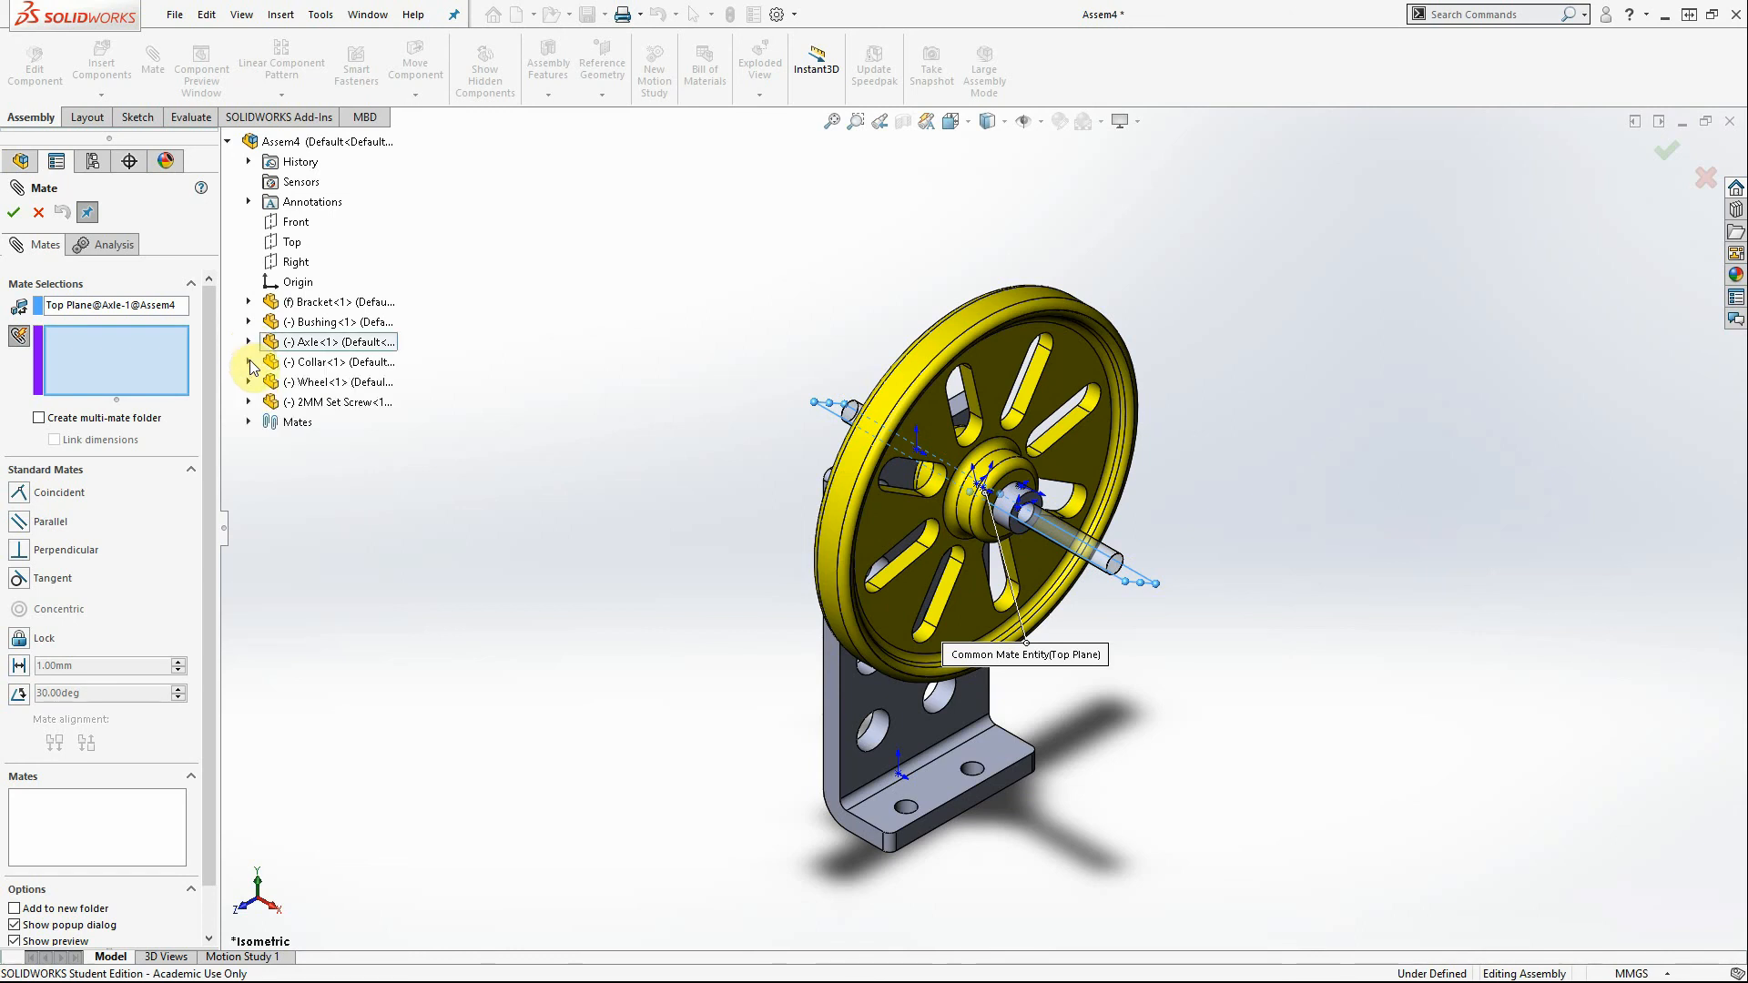
pyautogui.click(249, 362)
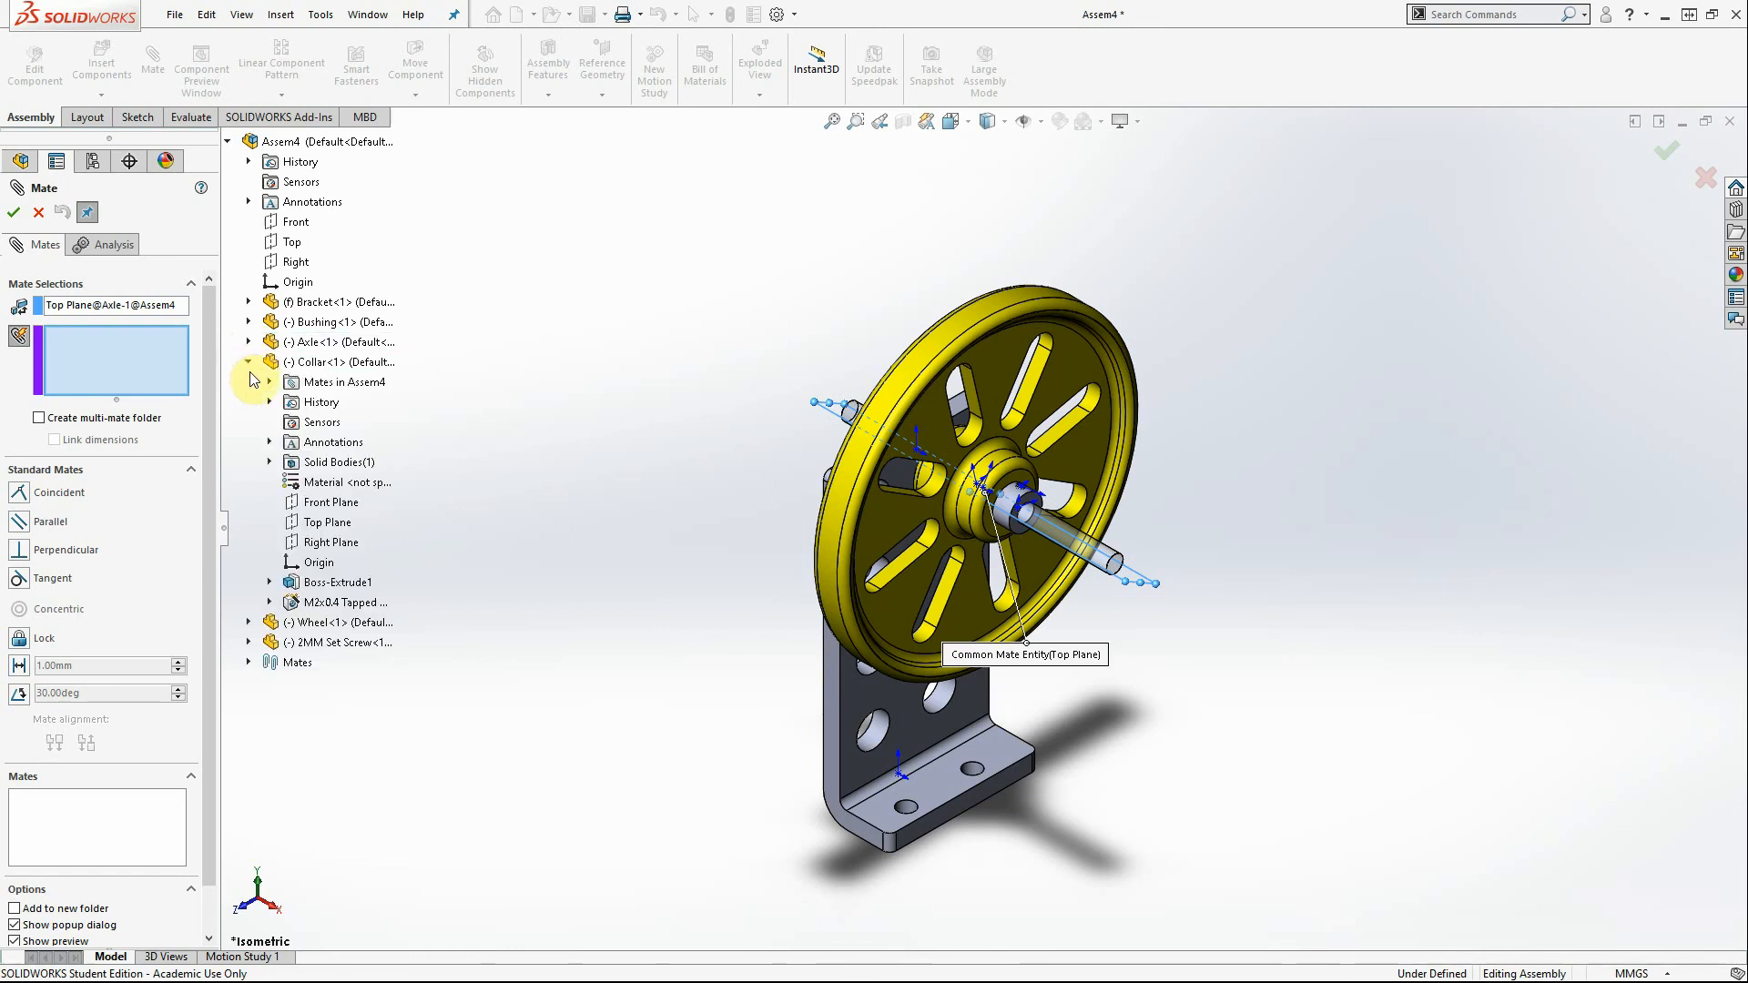
pyautogui.click(333, 526)
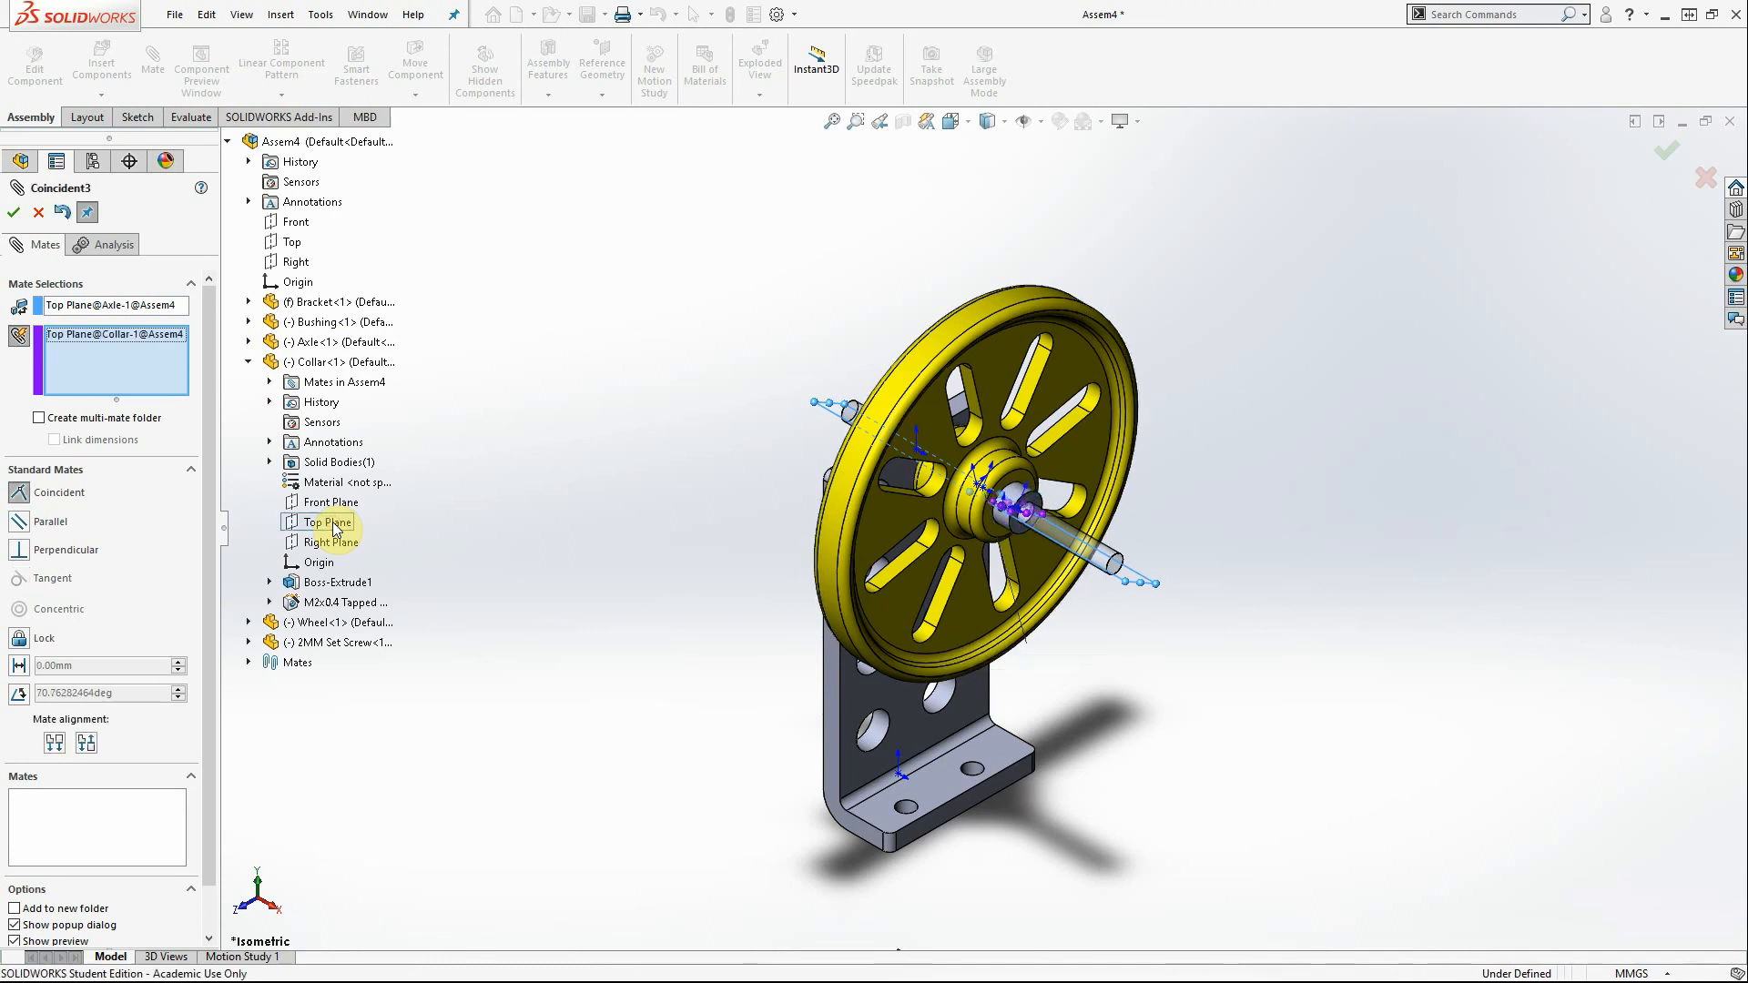
pyautogui.click(248, 364)
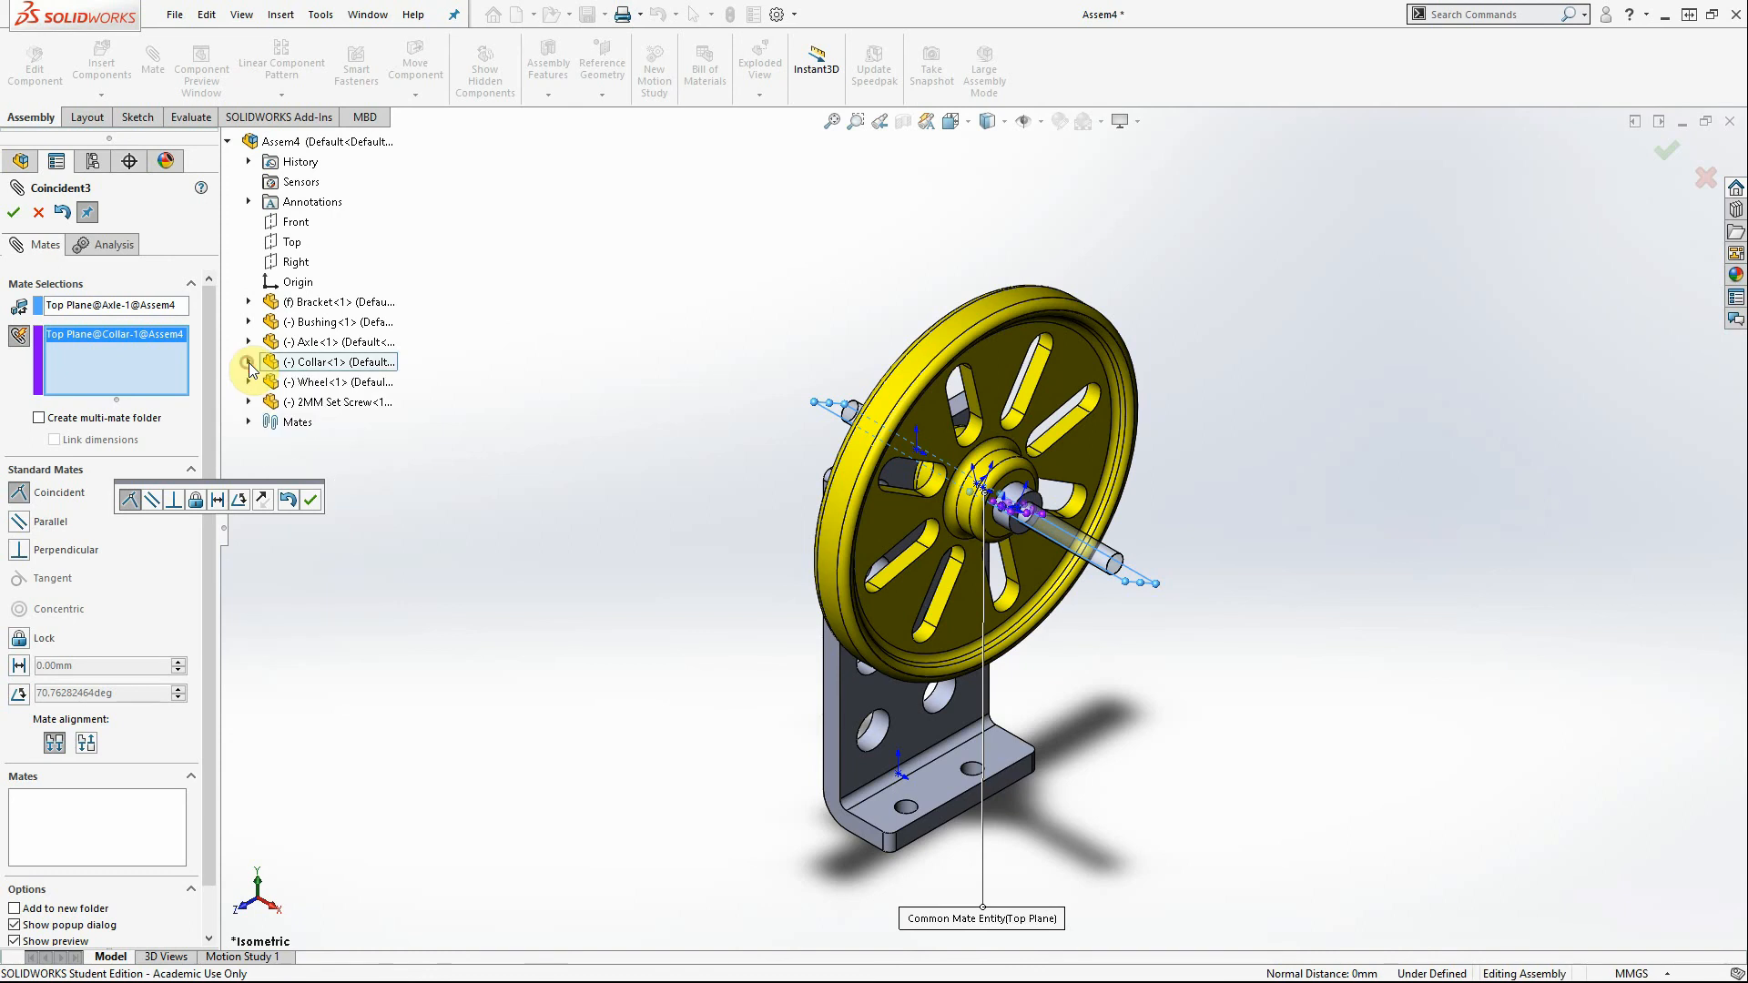
pyautogui.click(248, 383)
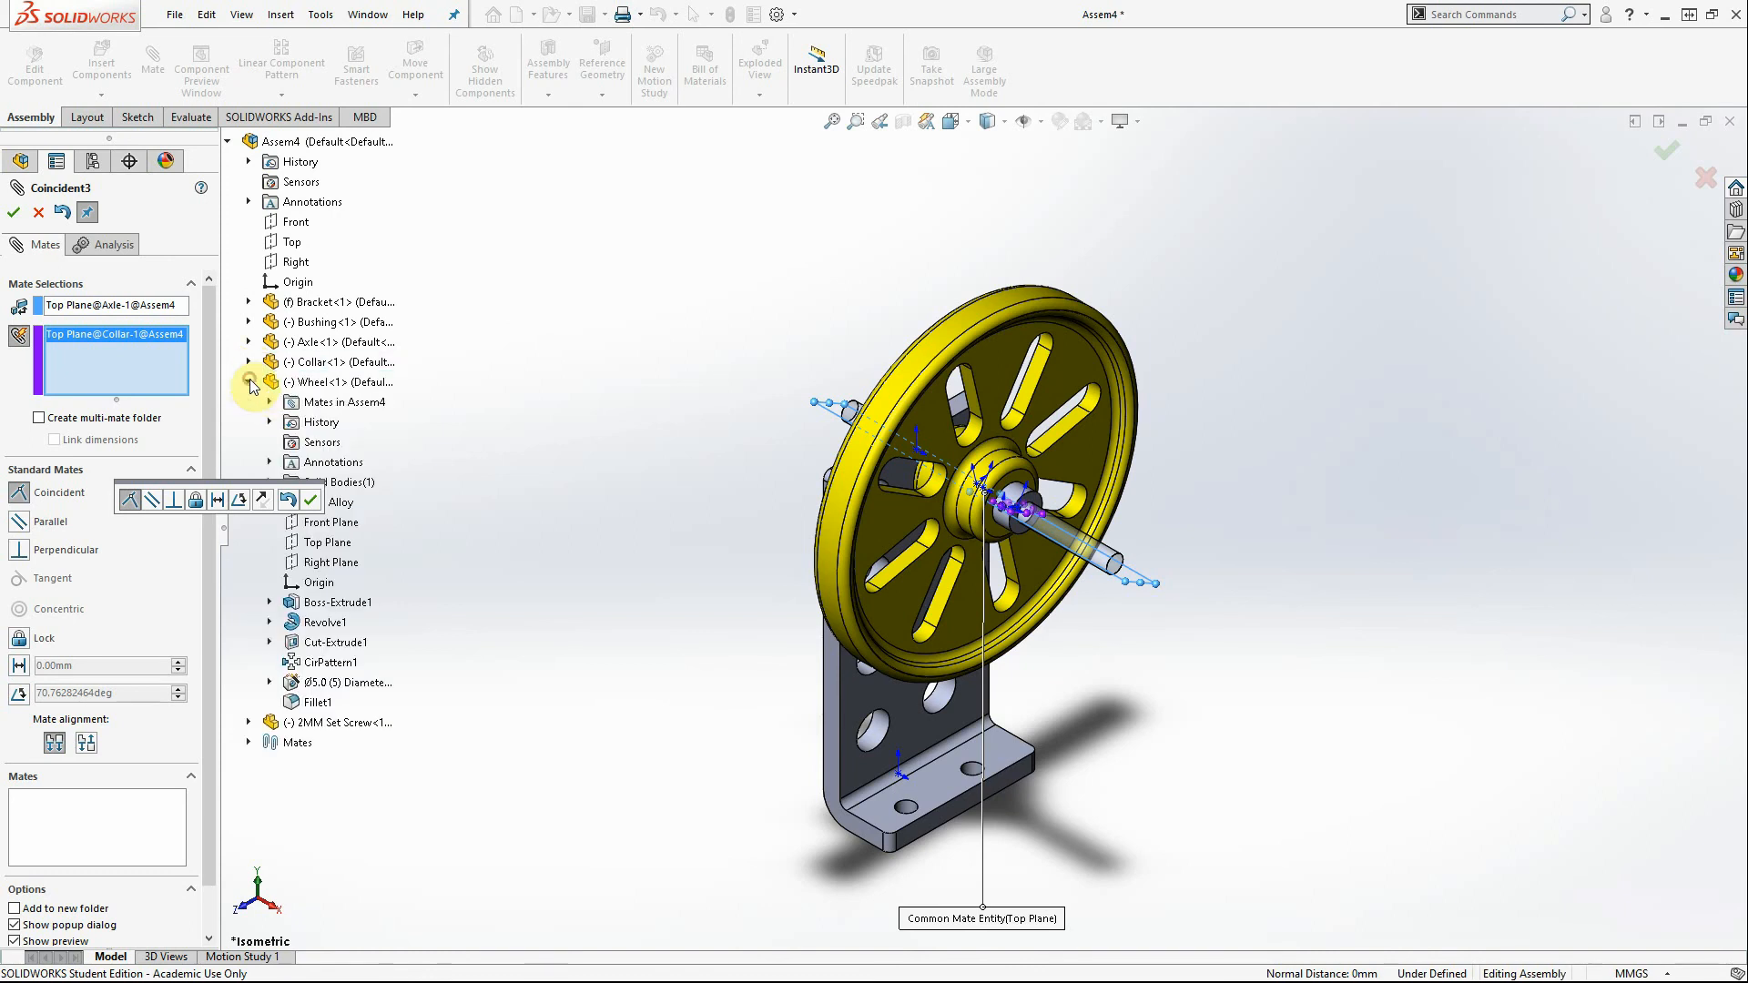
pyautogui.click(330, 543)
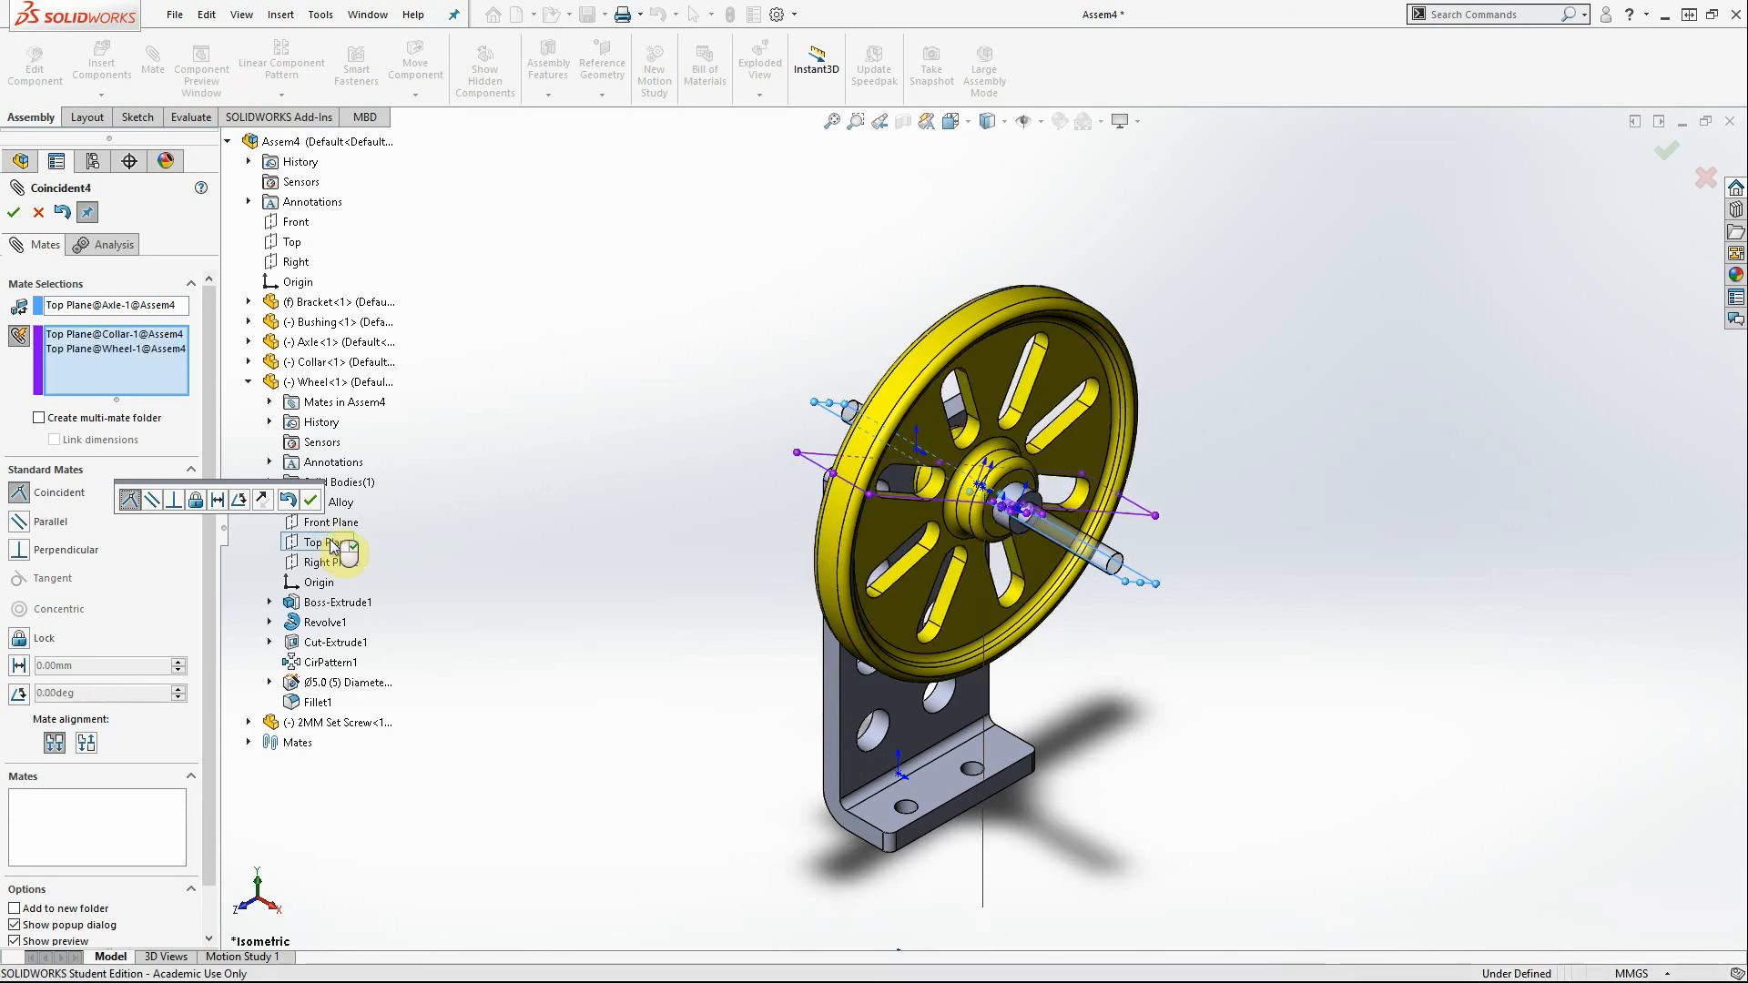
pyautogui.click(15, 215)
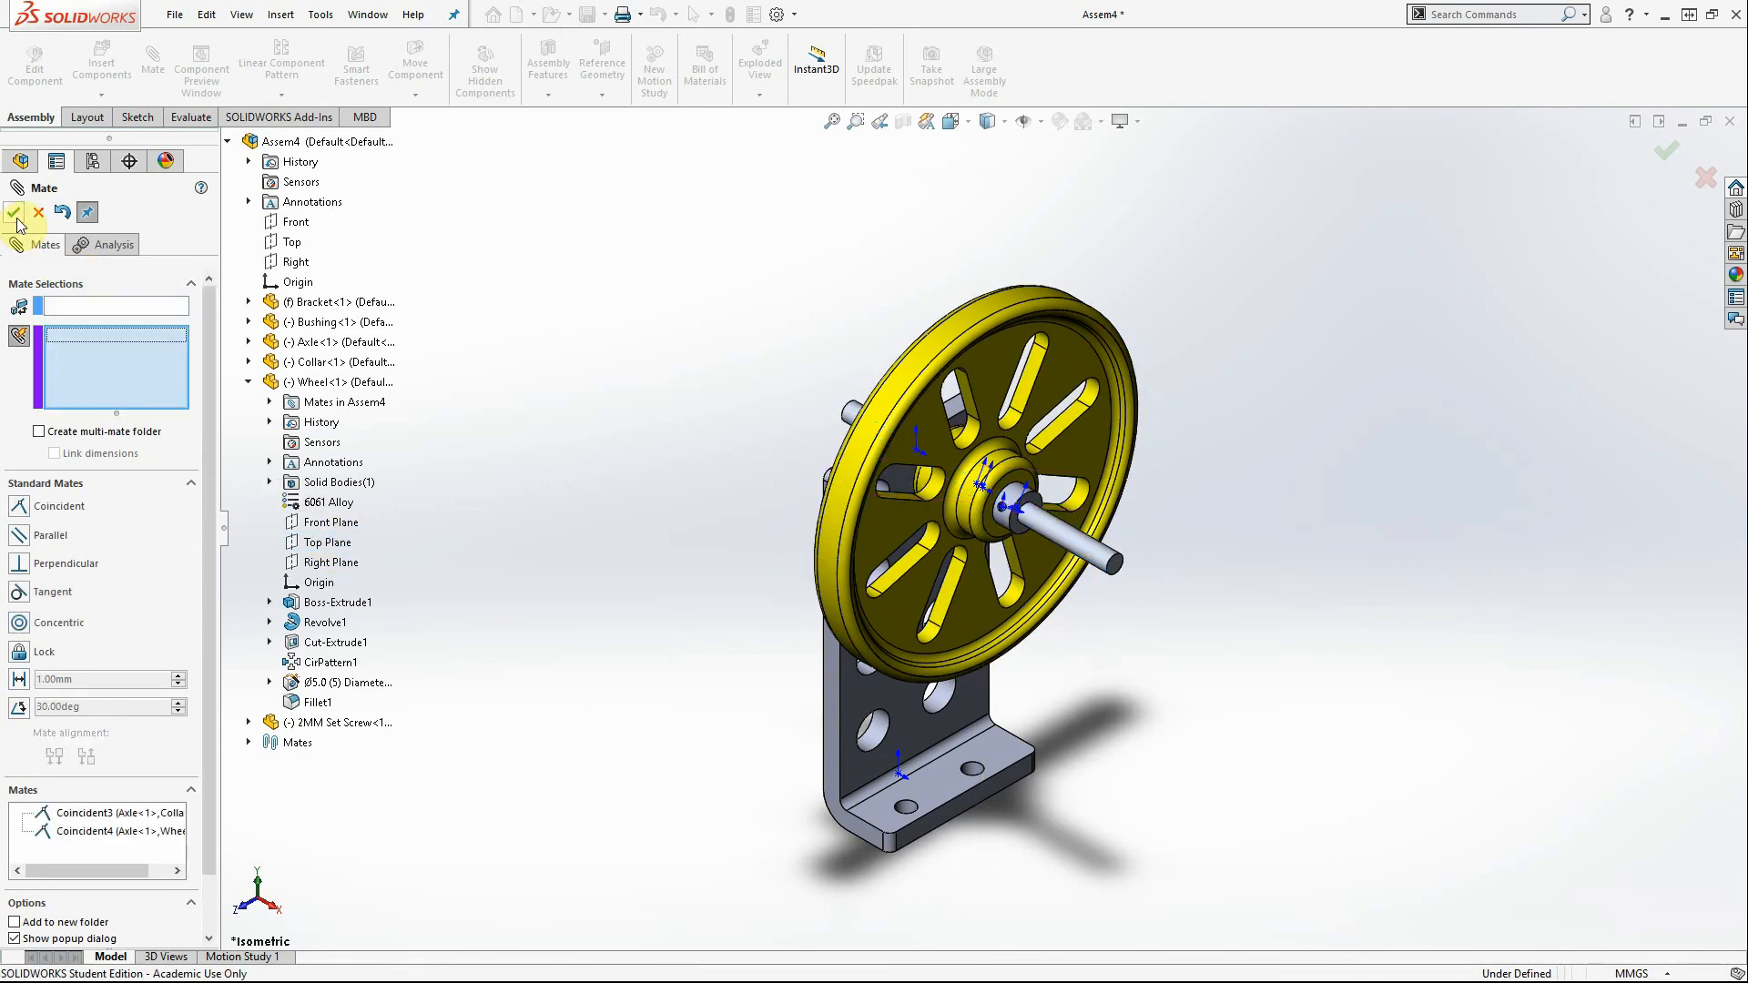
pyautogui.click(14, 215)
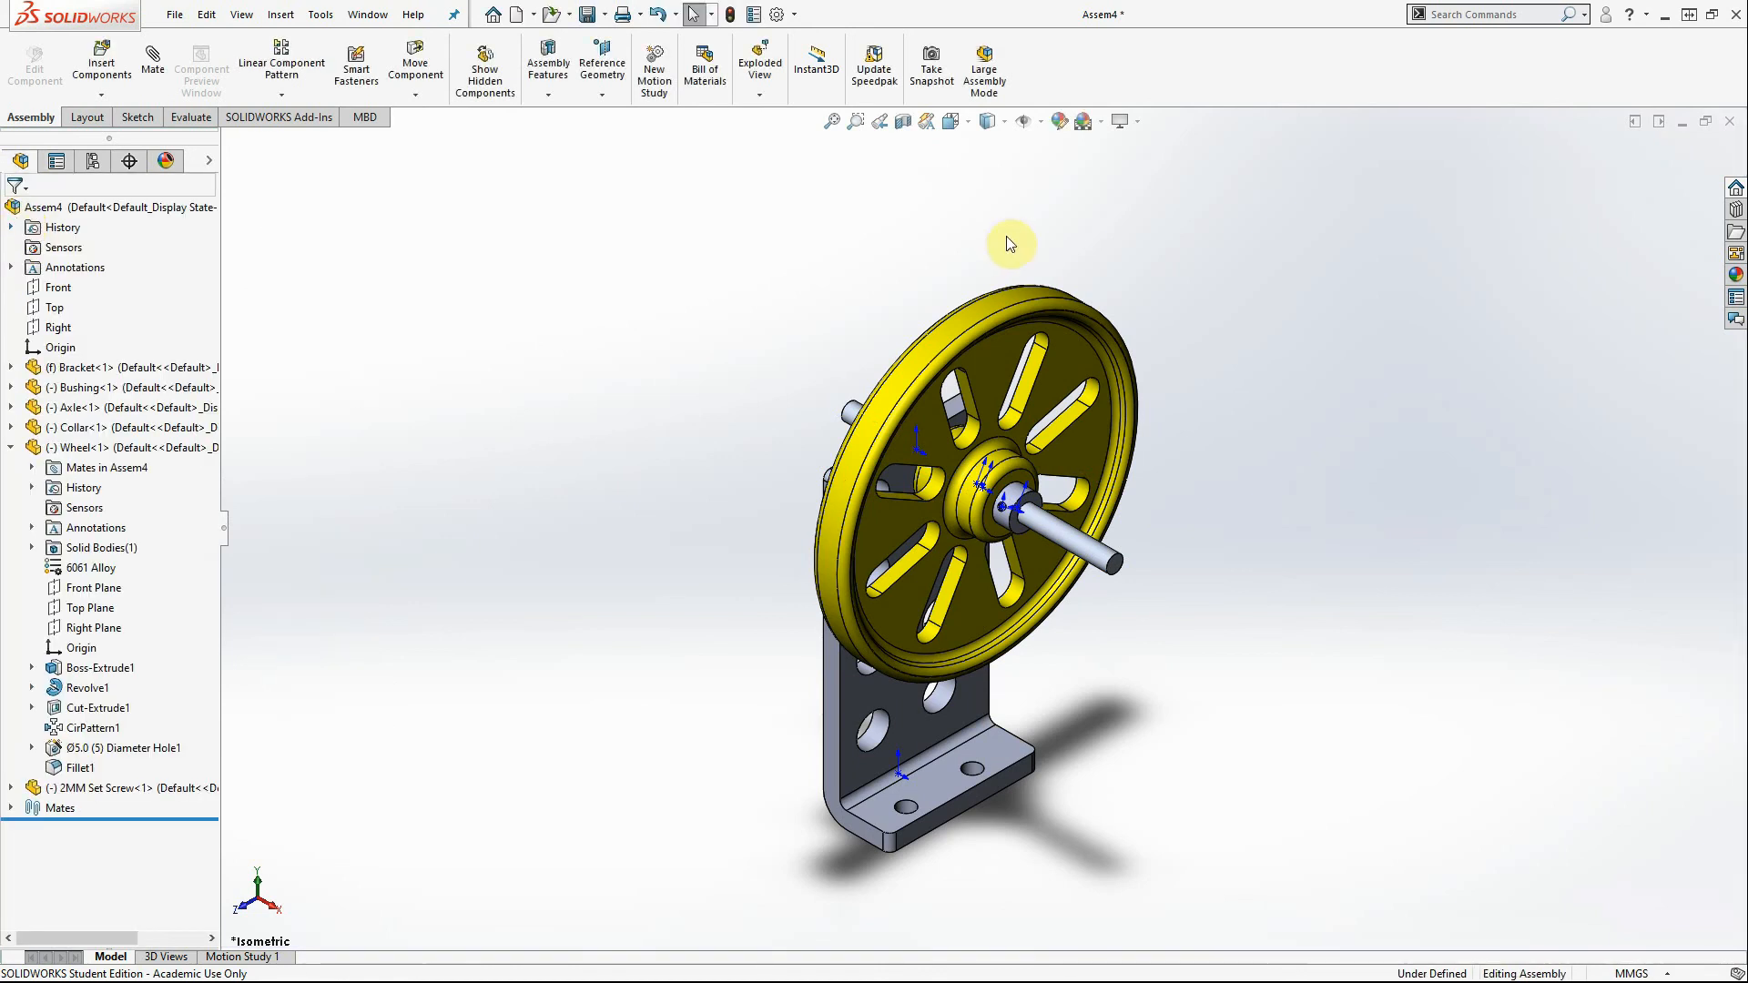
# Rotate the wheel about the axle's axis to test that the mated parts turn together
pyautogui.moveTo(1003, 293); pyautogui.dragTo(1145, 417)
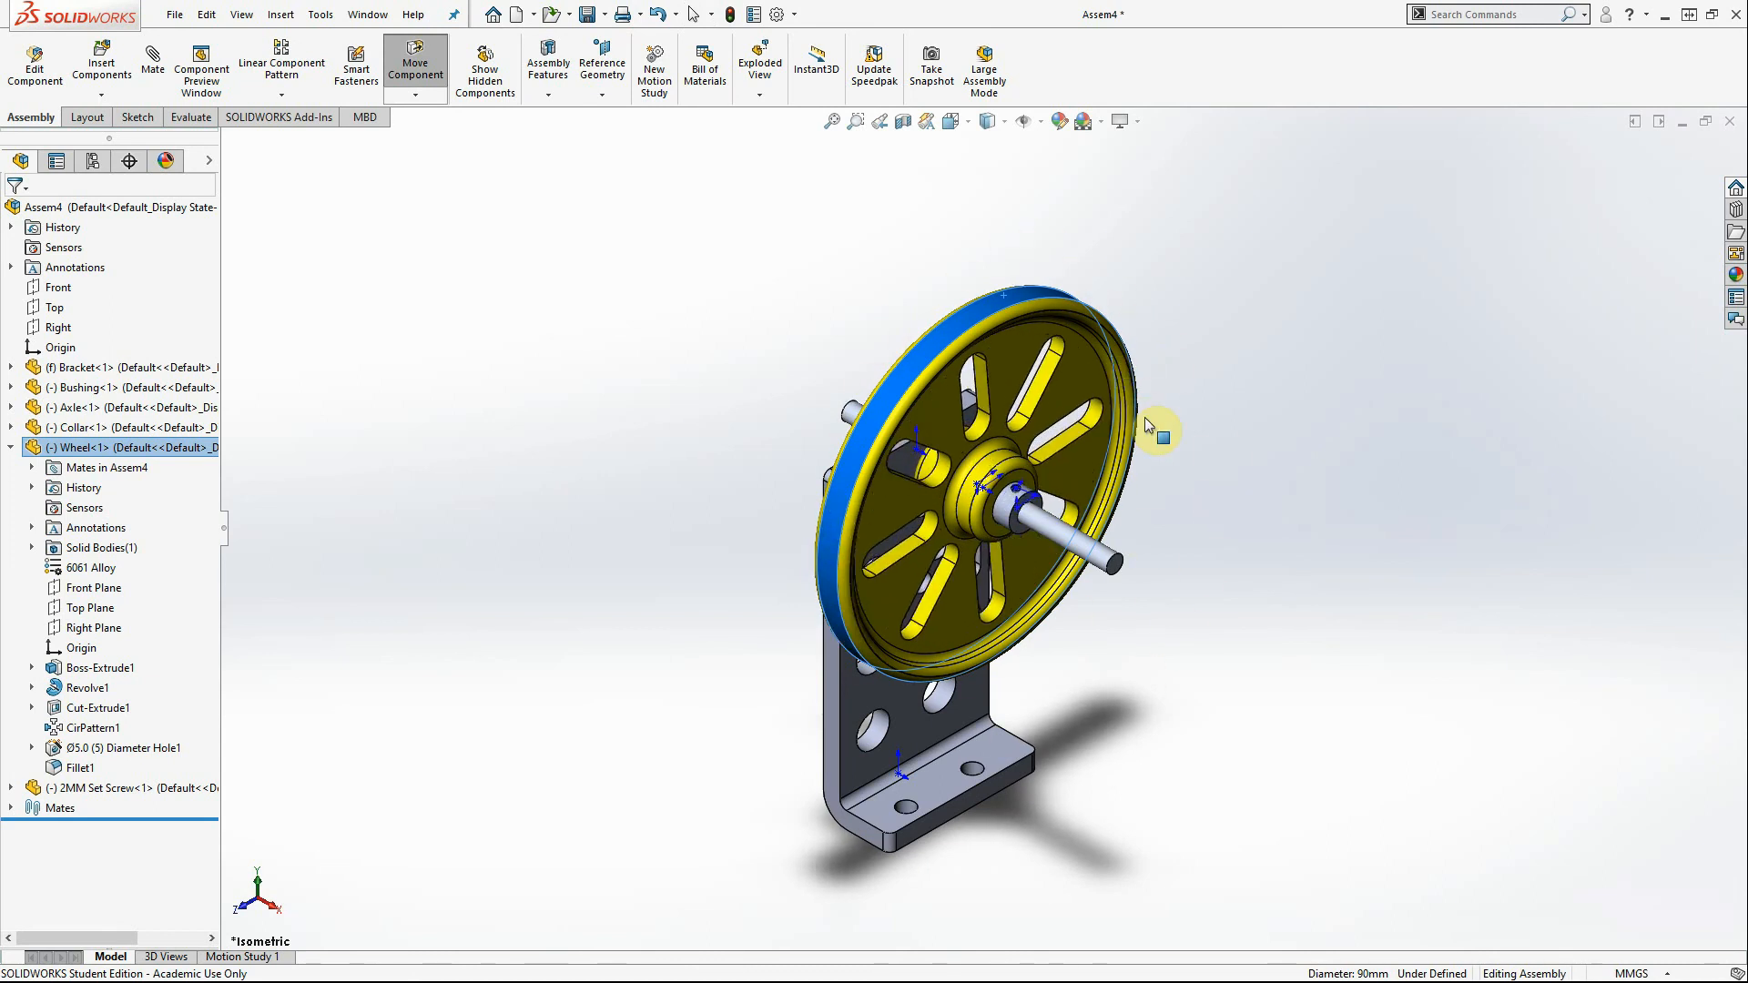
pyautogui.press('Escape')
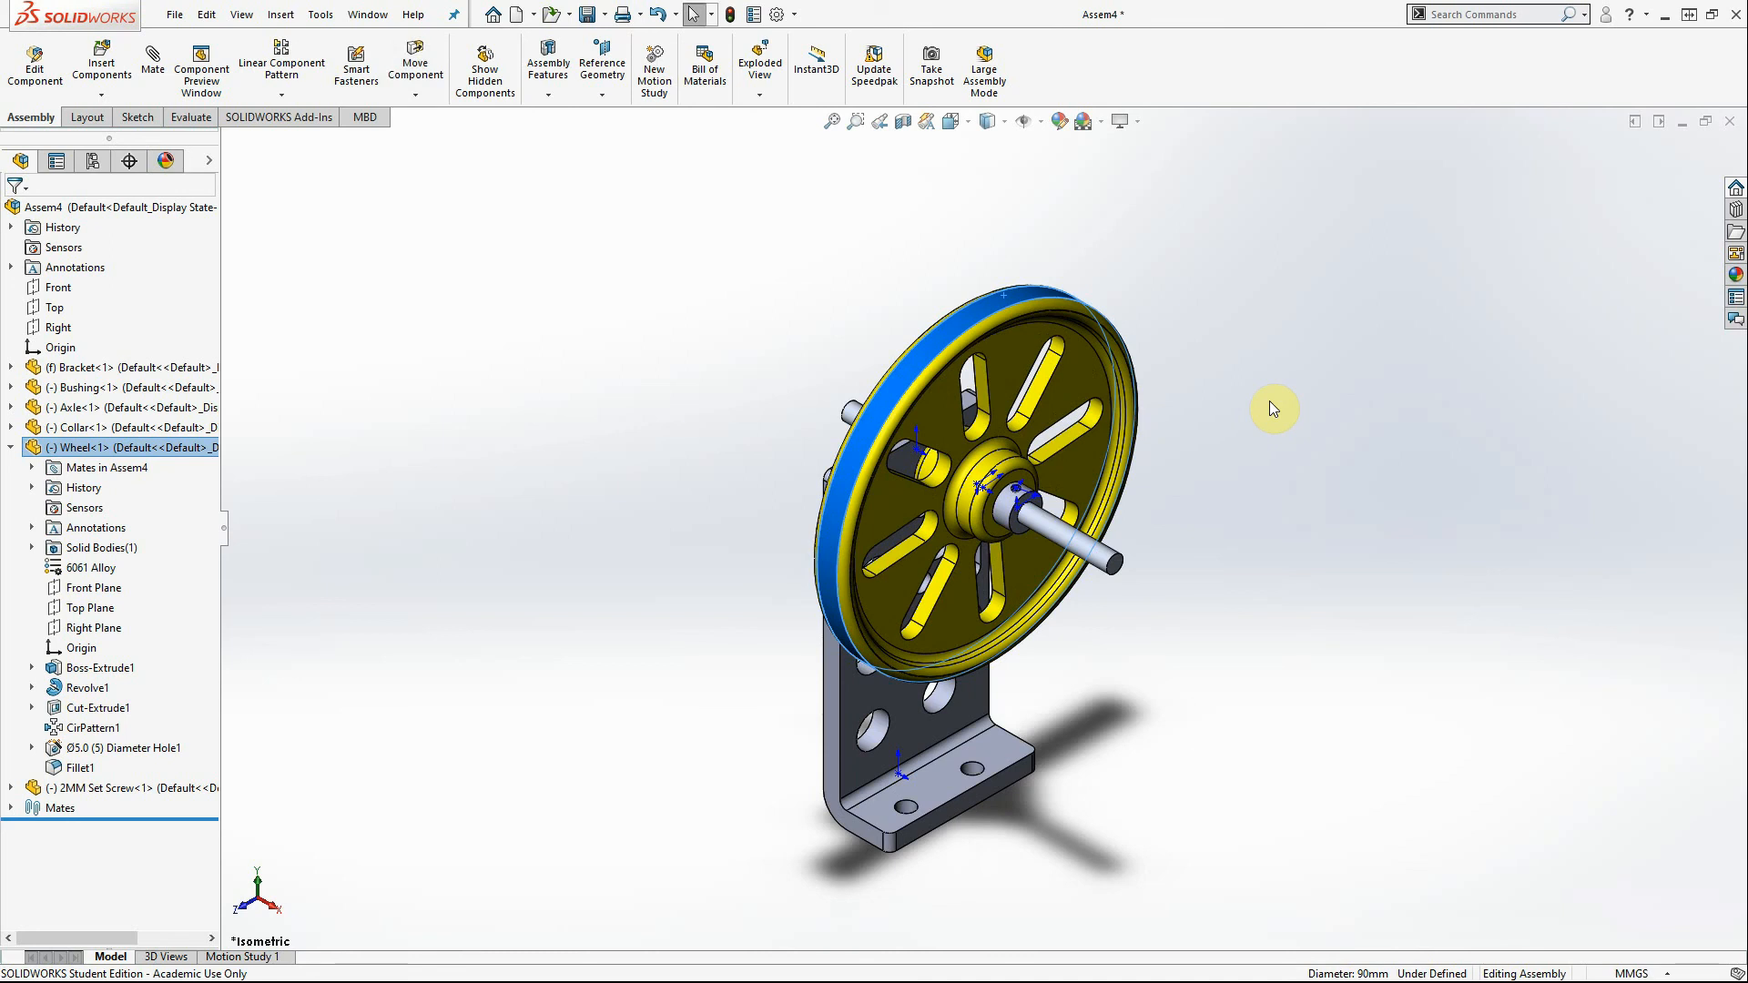